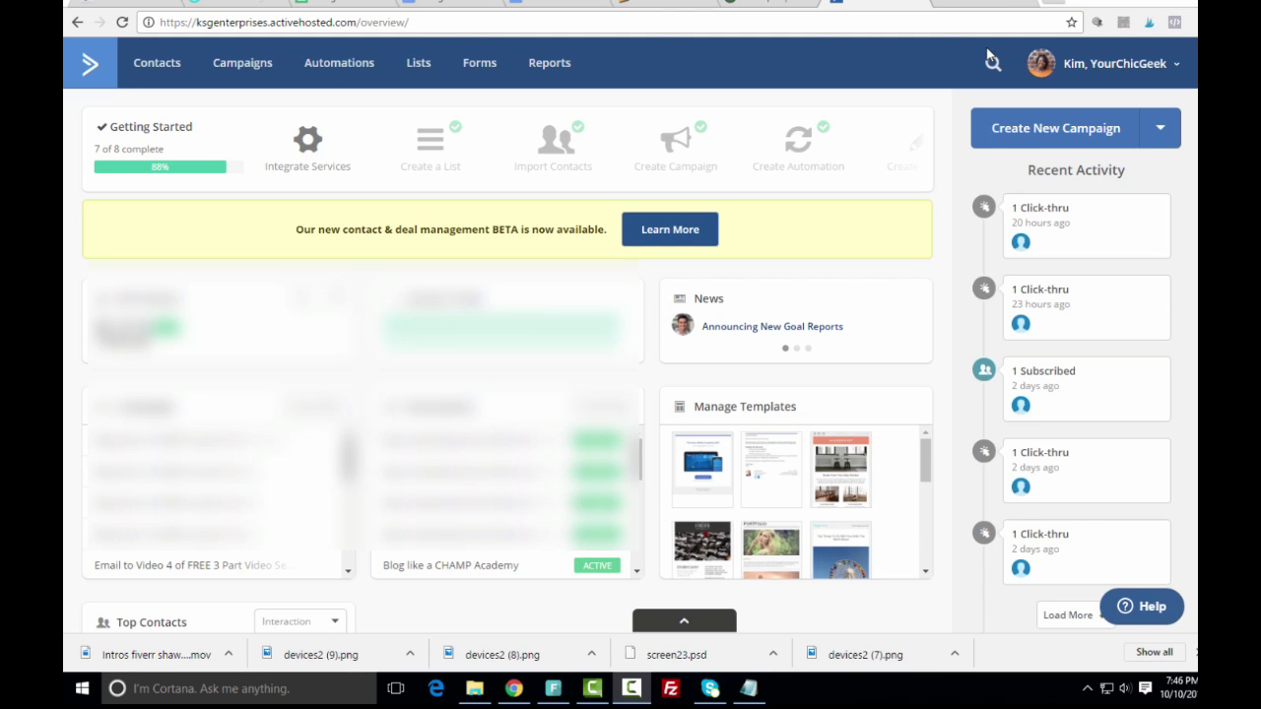
Step: View the automations list, and in a separate browser tab search for google drive and open My Drive
left_click(345, 67)
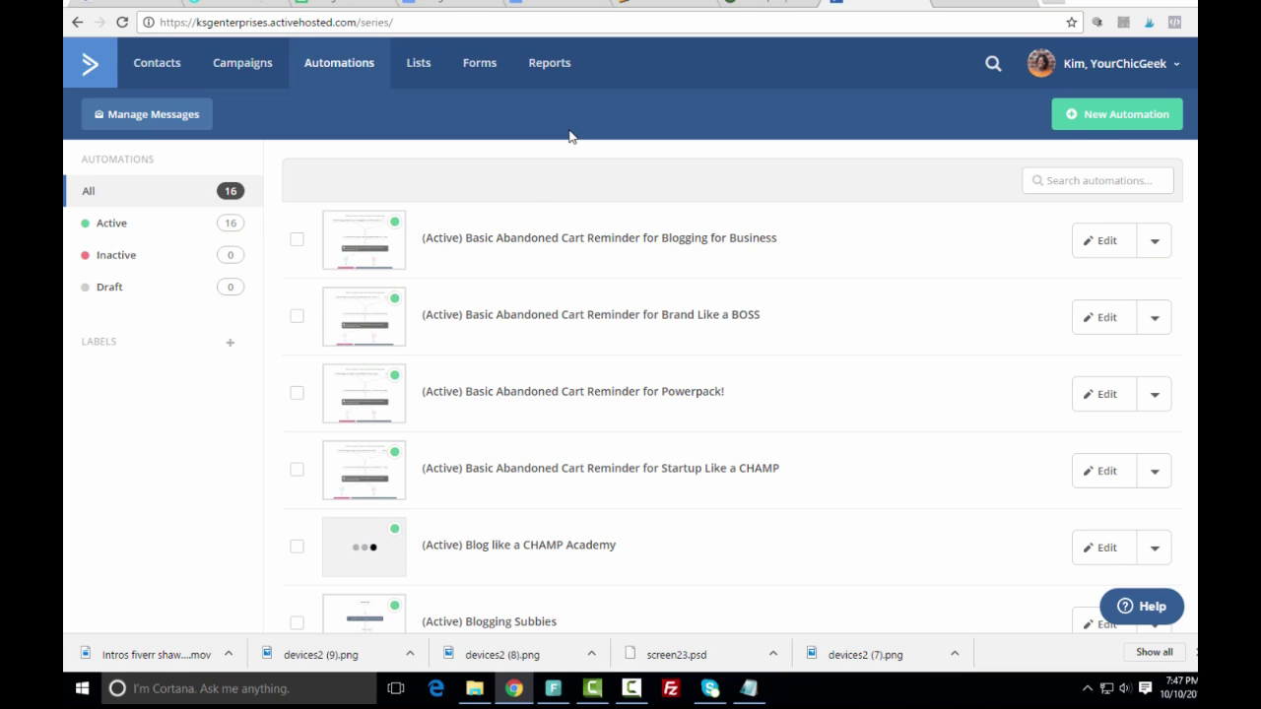
left_click(948, 3)
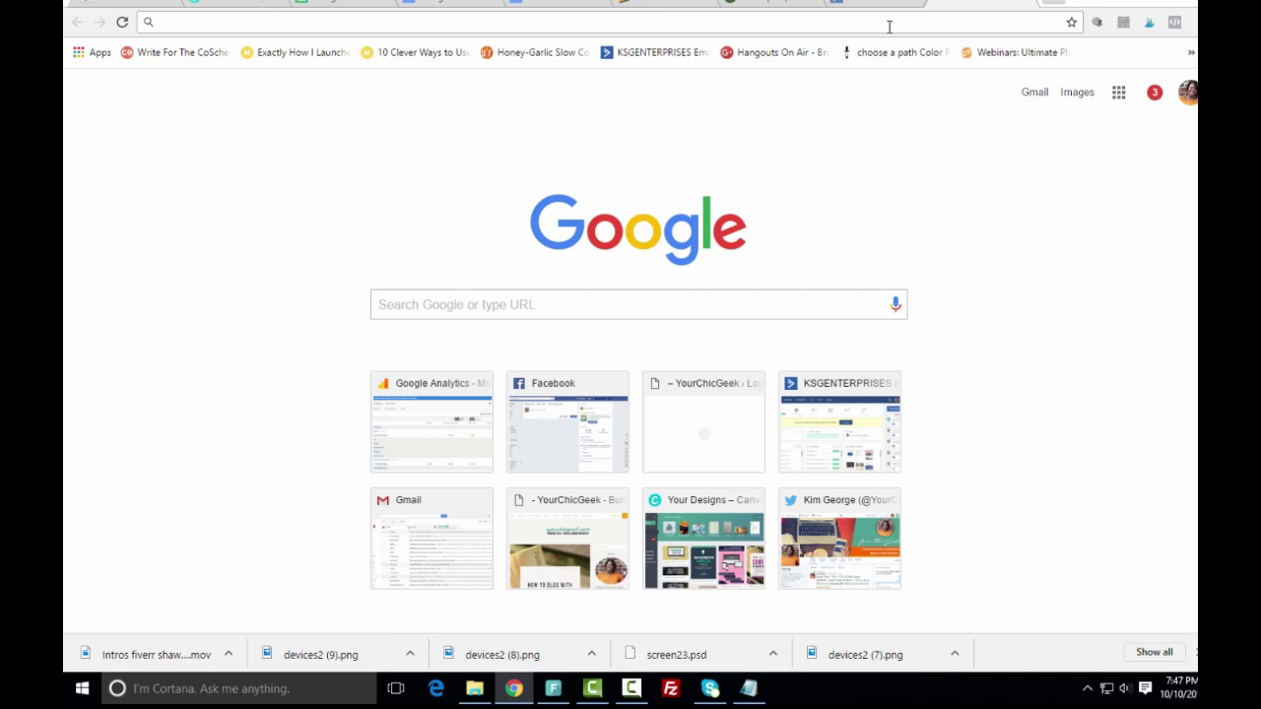
type("google drive")
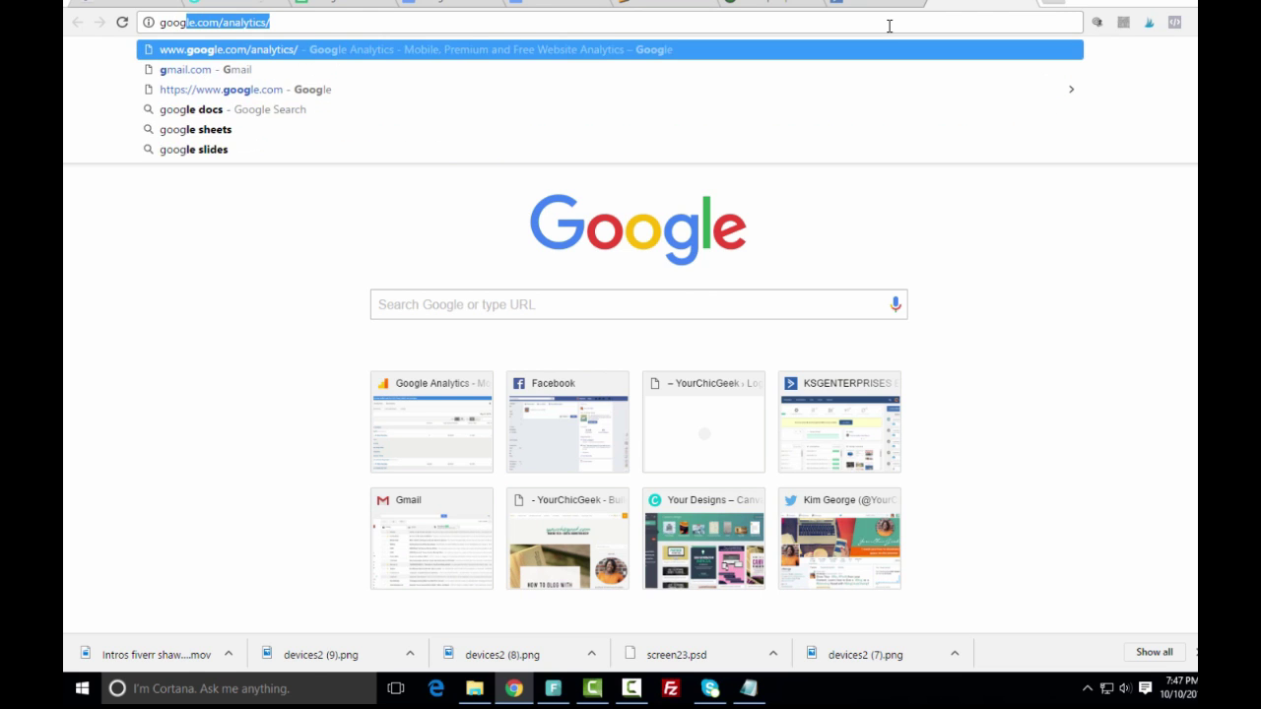
key("Return")
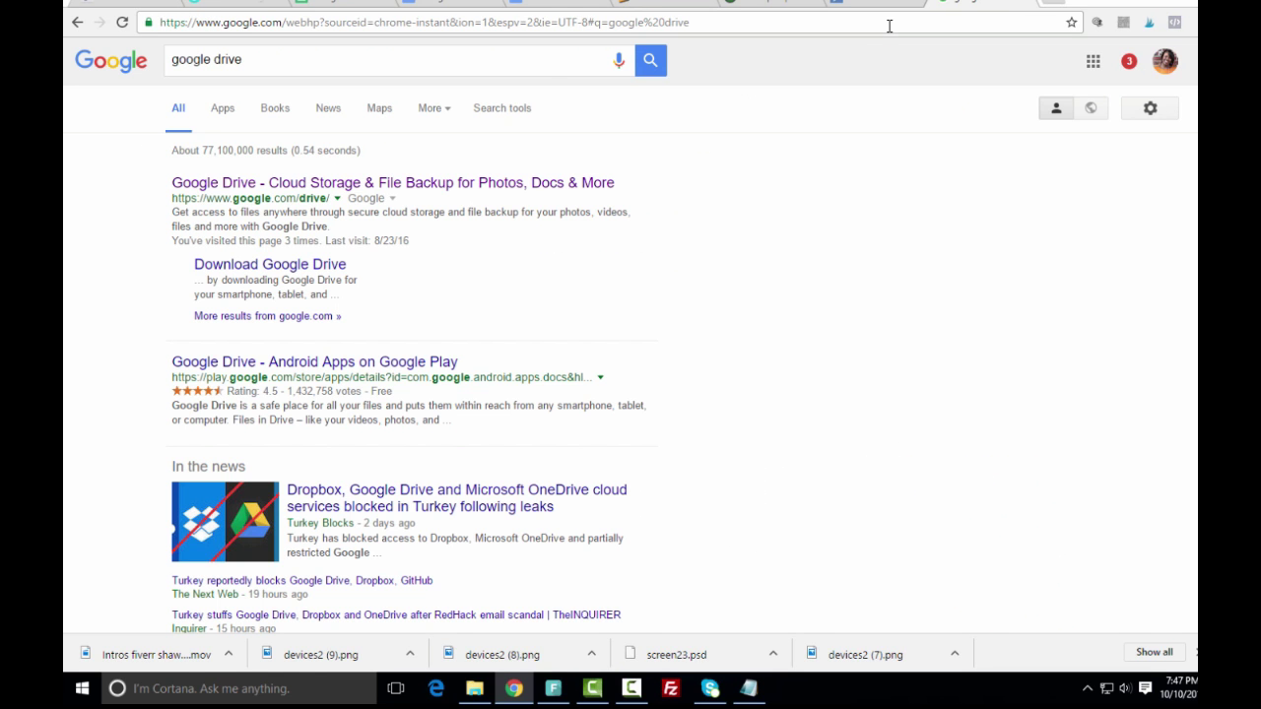
left_click(398, 185)
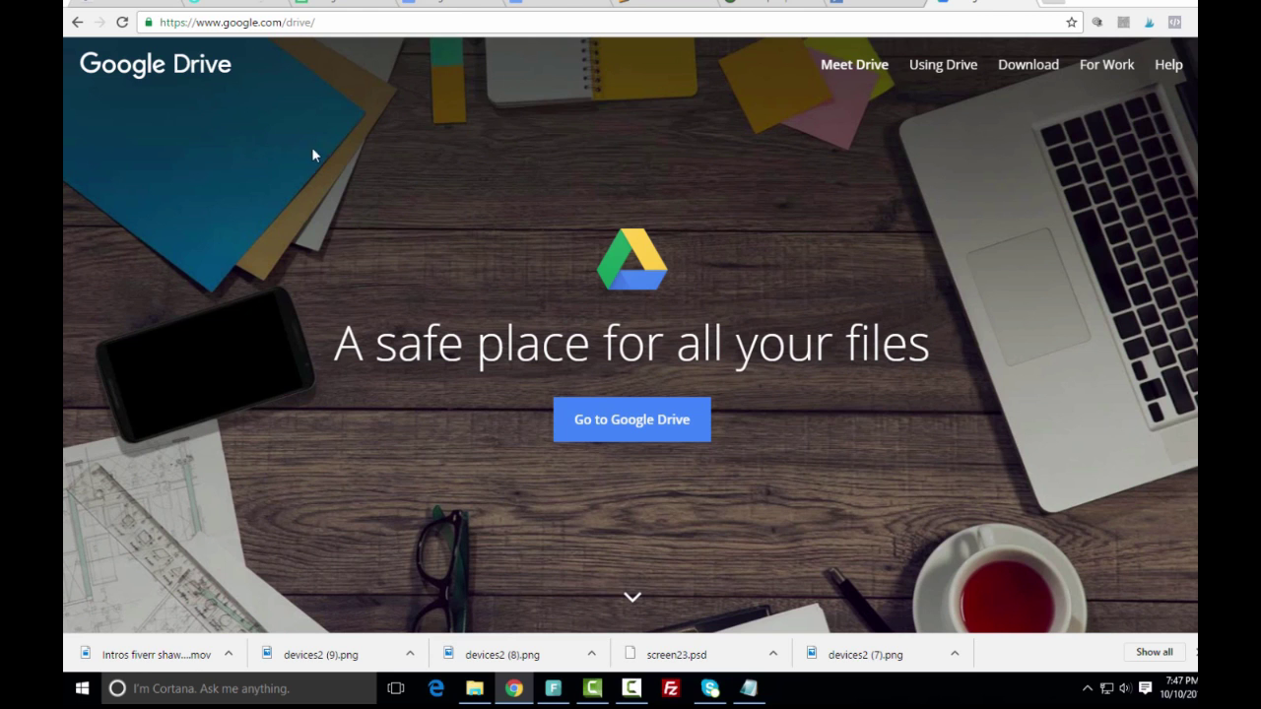
left_click(609, 421)
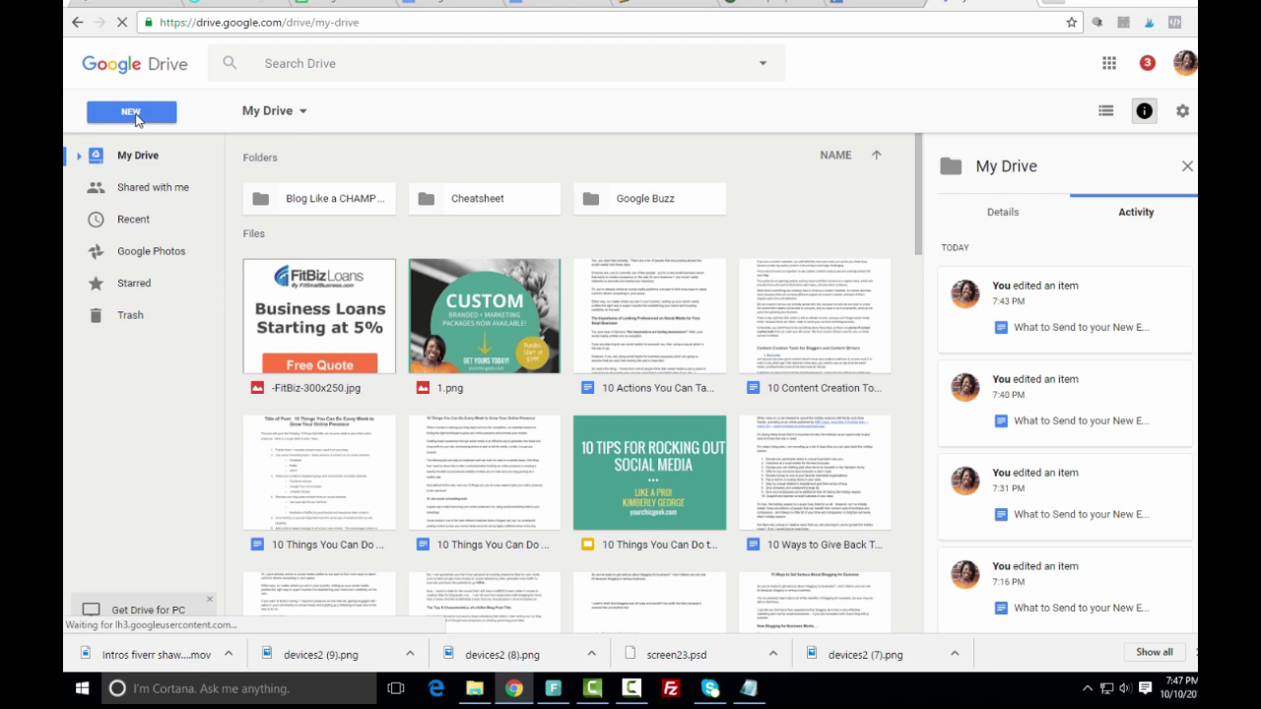
Step: Start a file upload to My Drive and look through the Downloads folder for the workbook PDF
left_click(136, 115)
left_click(135, 180)
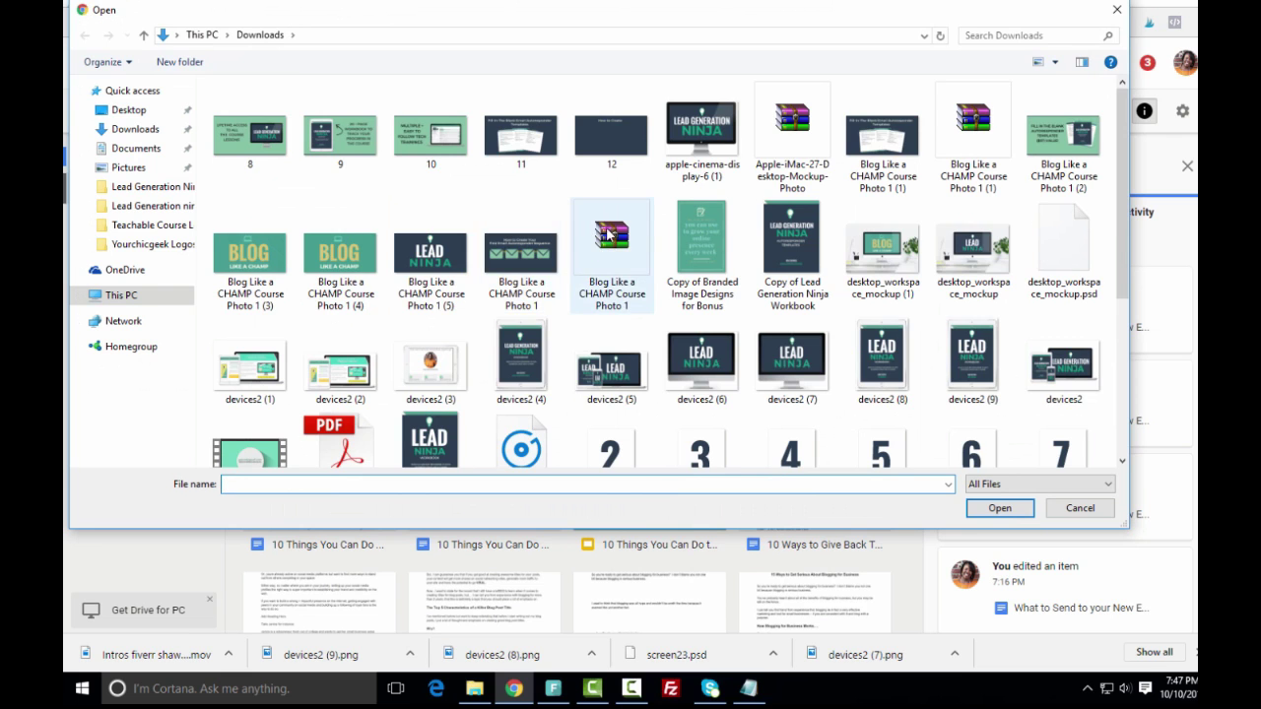
scroll(608, 234, "down", 3)
scroll(616, 236, "up", 2)
scroll(617, 237, "down", 2)
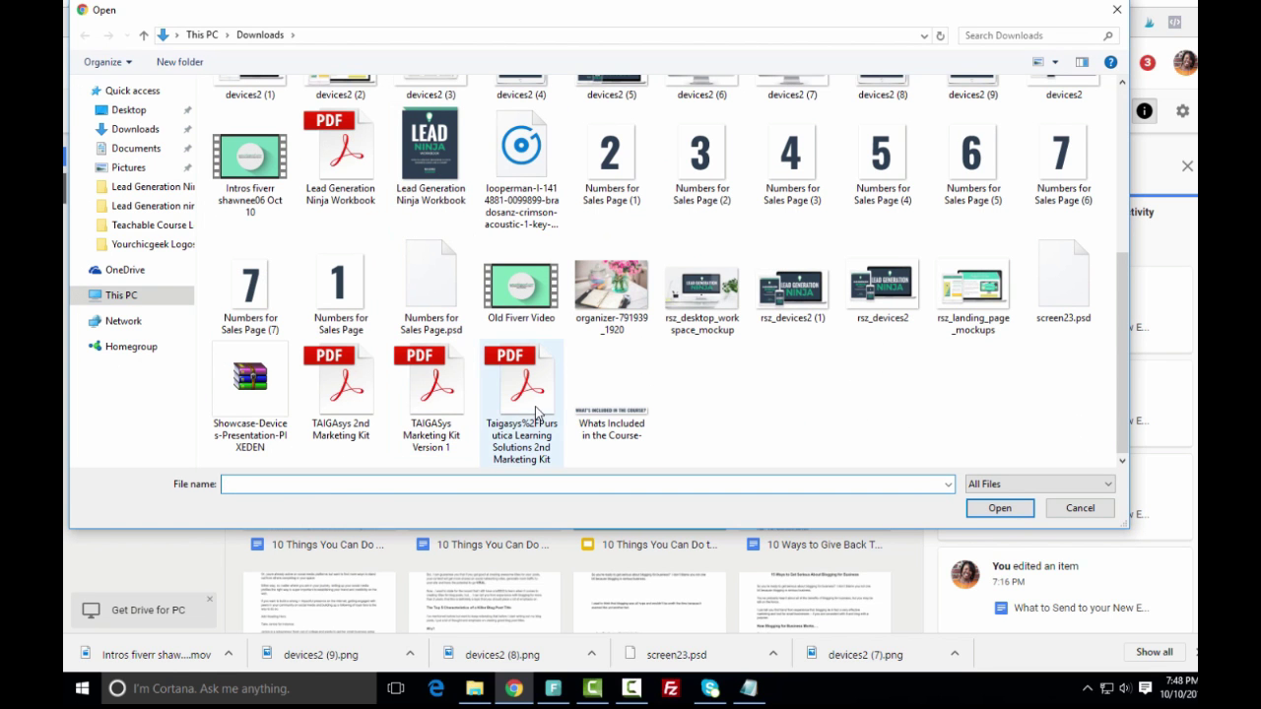
scroll(606, 384, "up", 2)
scroll(611, 330, "down", 2)
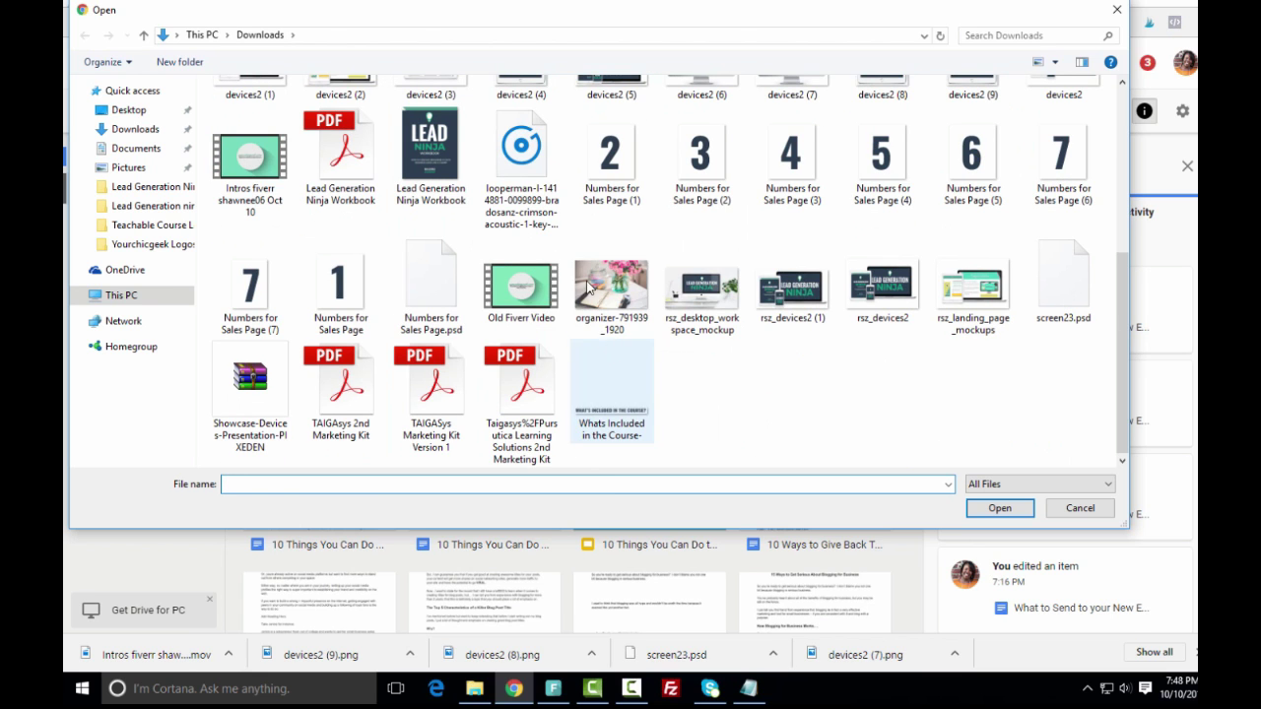
left_click(158, 129)
scroll(483, 248, "down", 3)
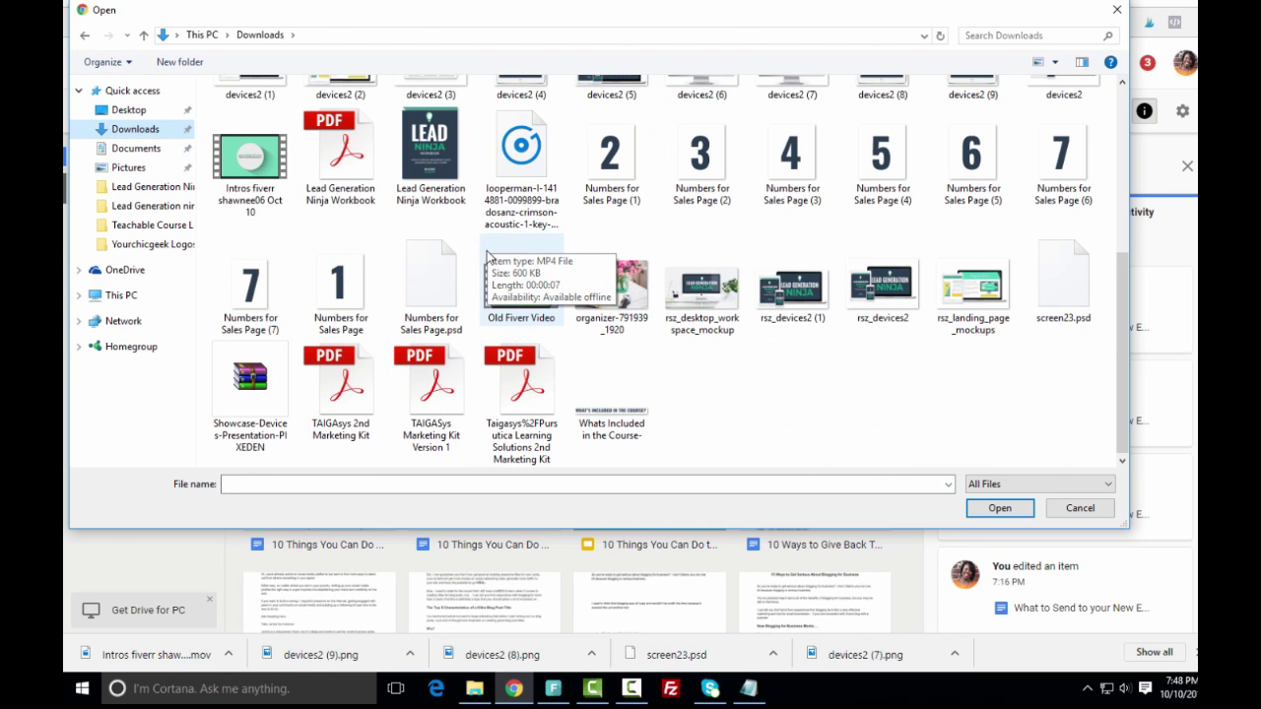
scroll(640, 286, "up", 3)
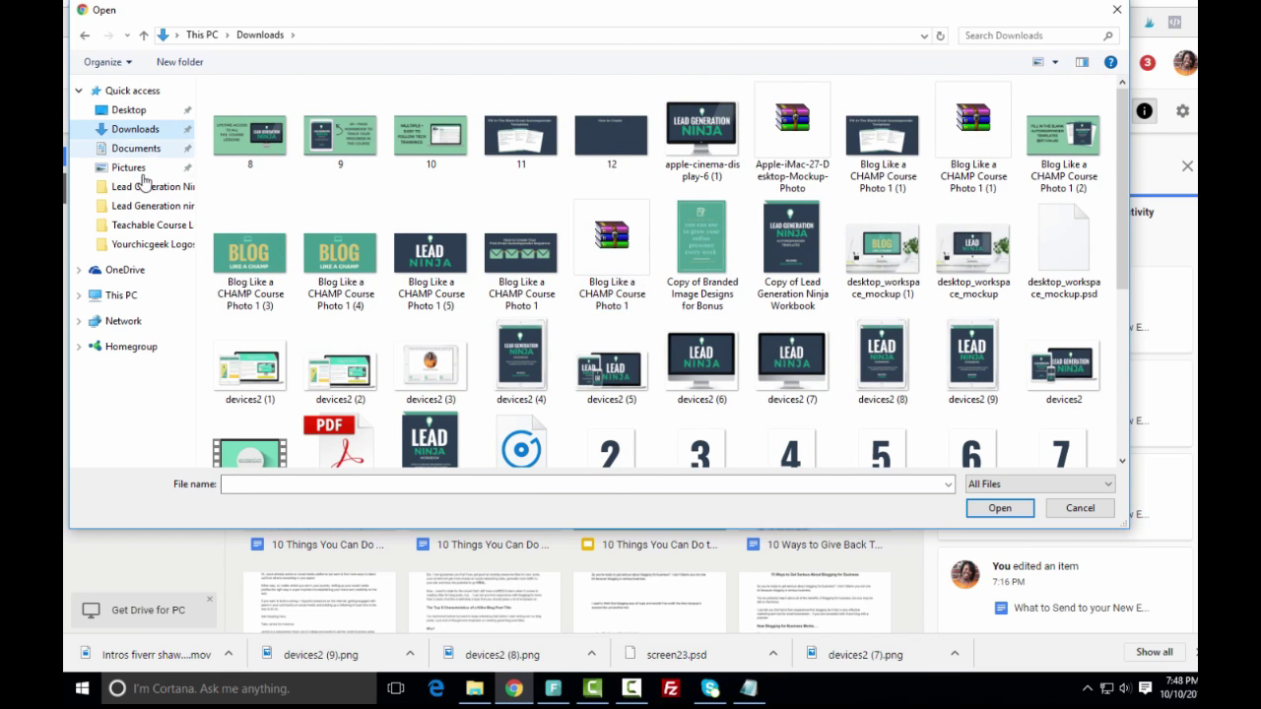
Step: Upload the PDF "PTBA - BRAND LIKE A CHAMP Worksheets + Guide" from the Desktop folder to My Drive
left_click(129, 109)
scroll(557, 256, "down", 2)
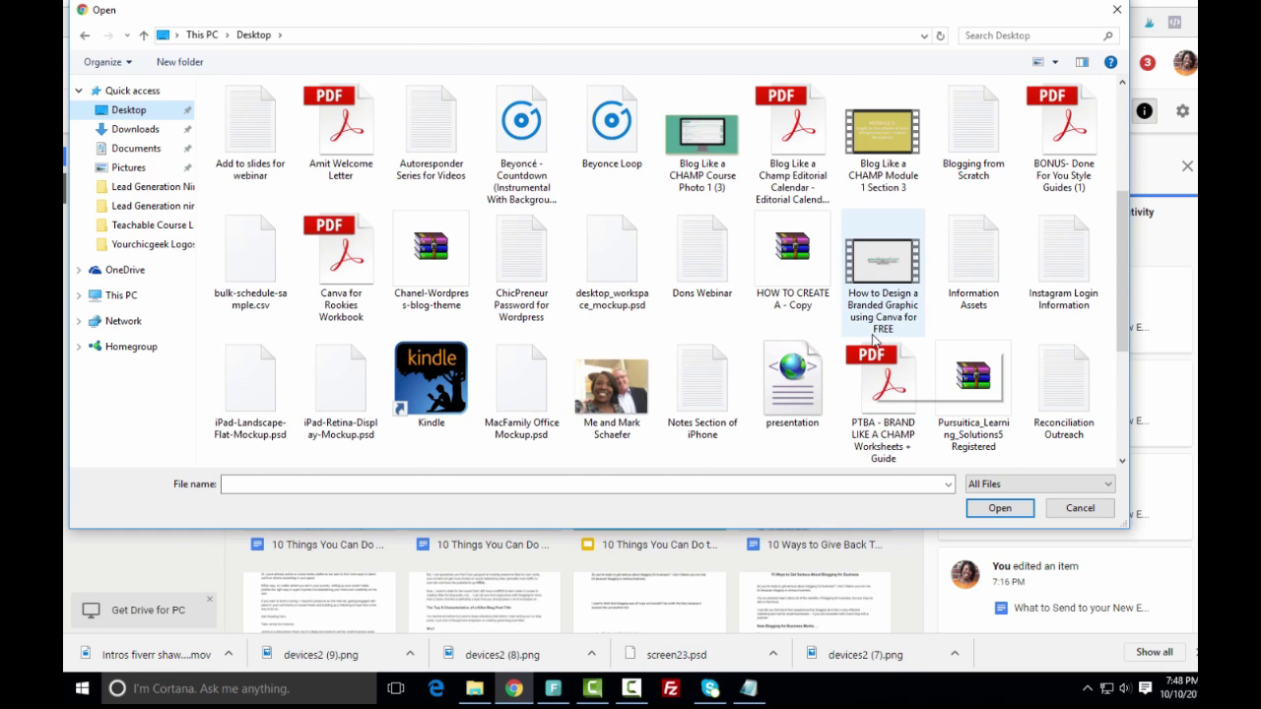
left_click(893, 444)
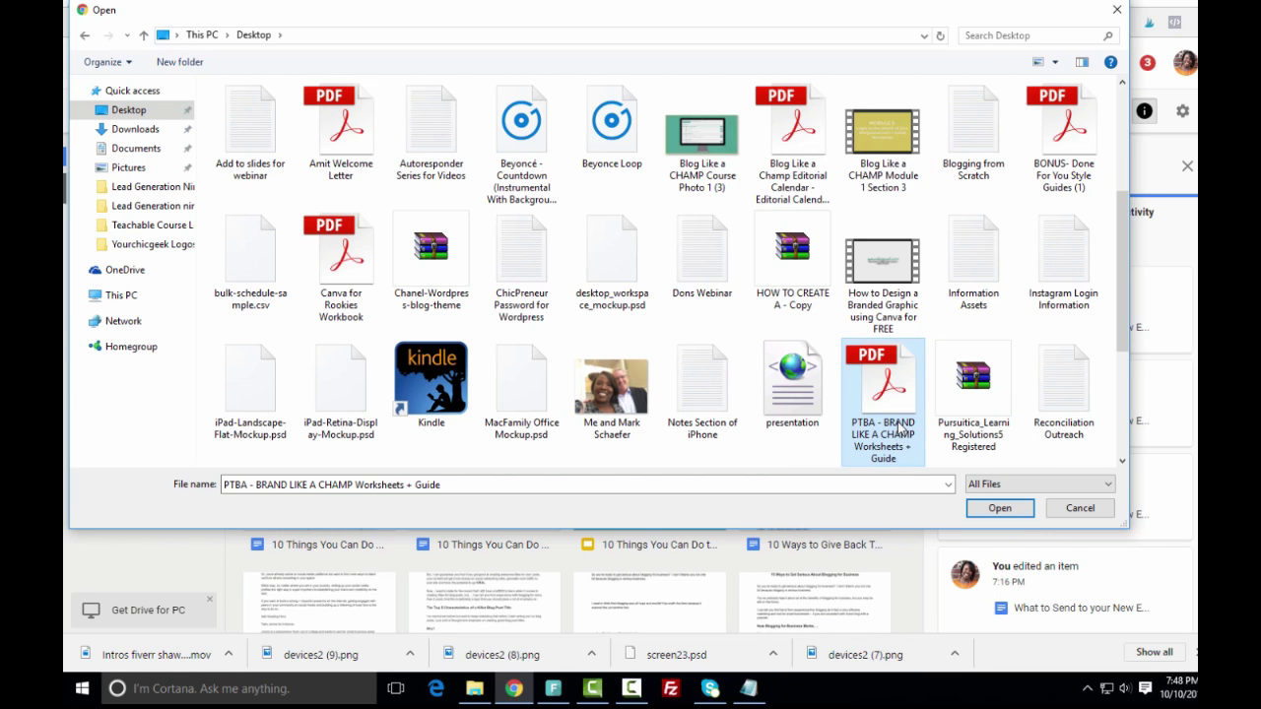
scroll(893, 391, "down", 2)
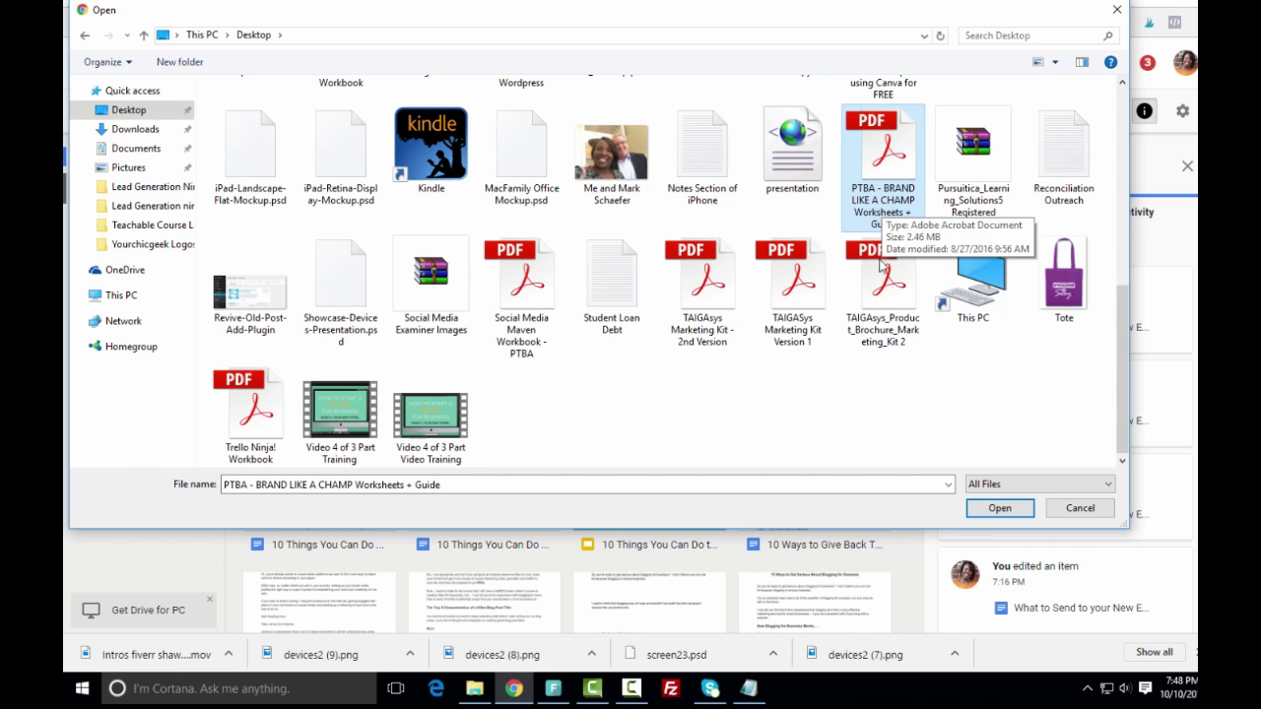
double_click(884, 207)
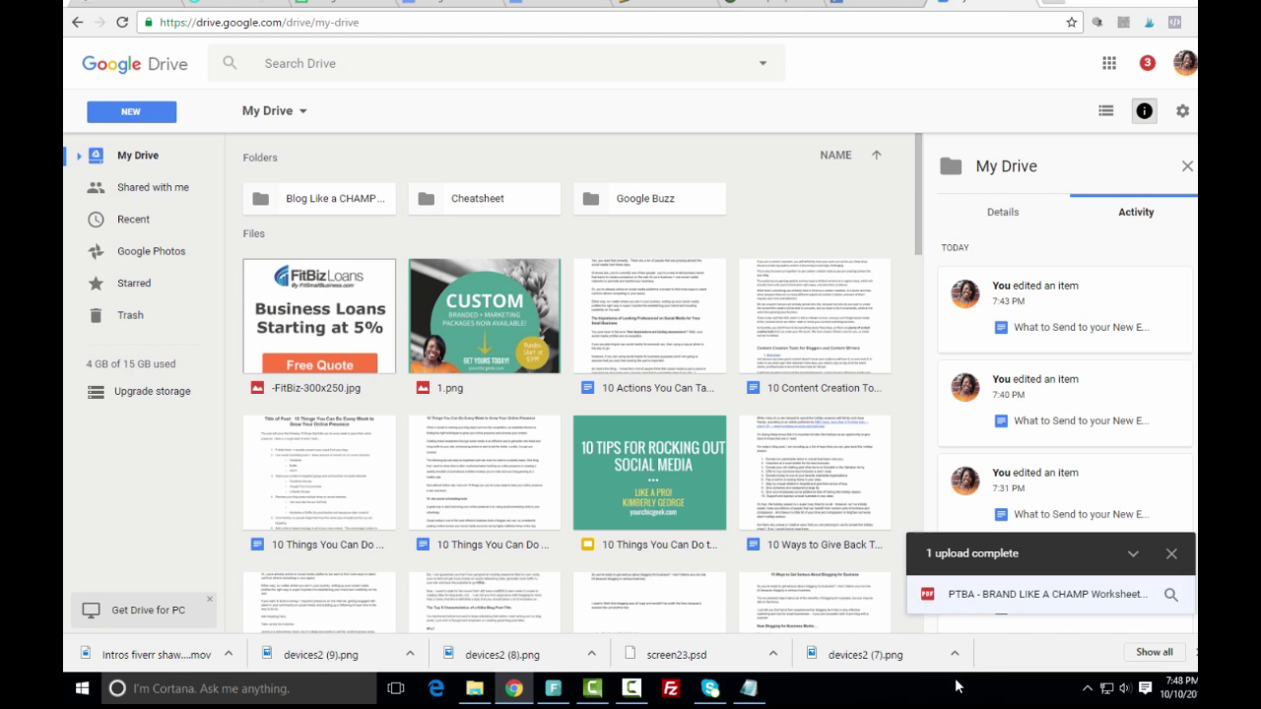
Step: Open the uploaded workbook PDF, turn on link sharing for it and copy its shareable link
left_click(991, 597)
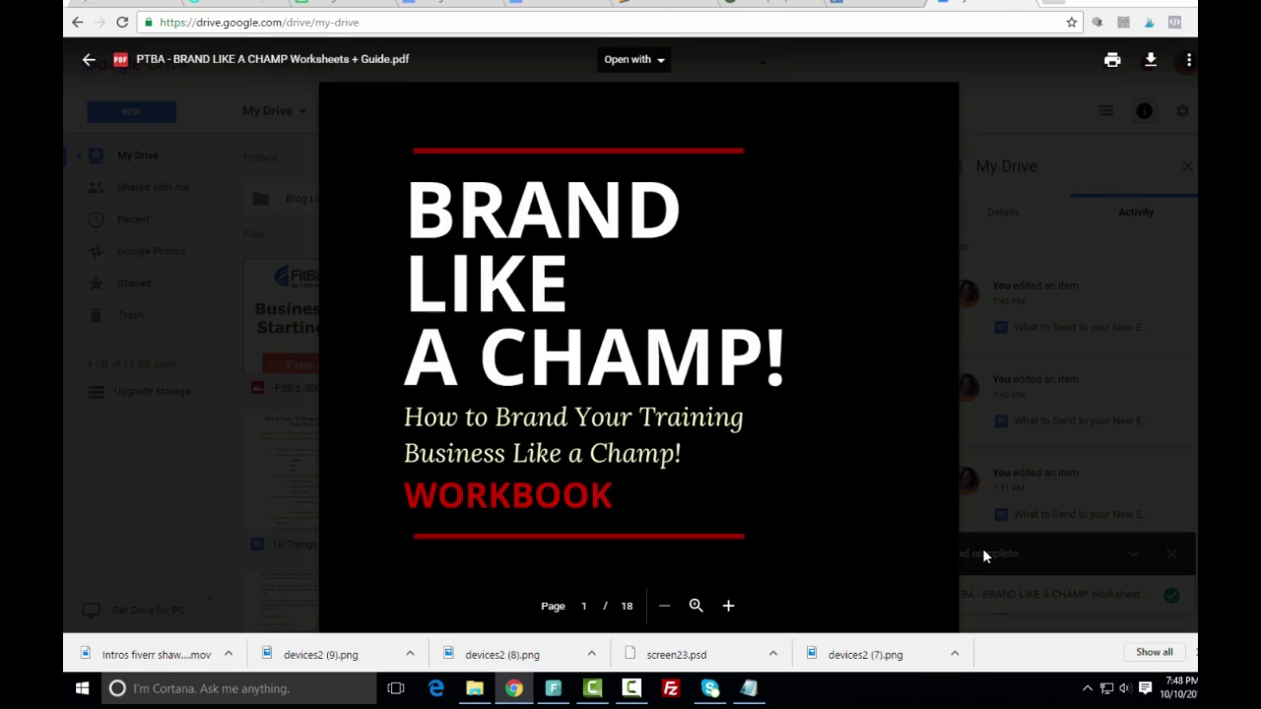
left_click(1189, 63)
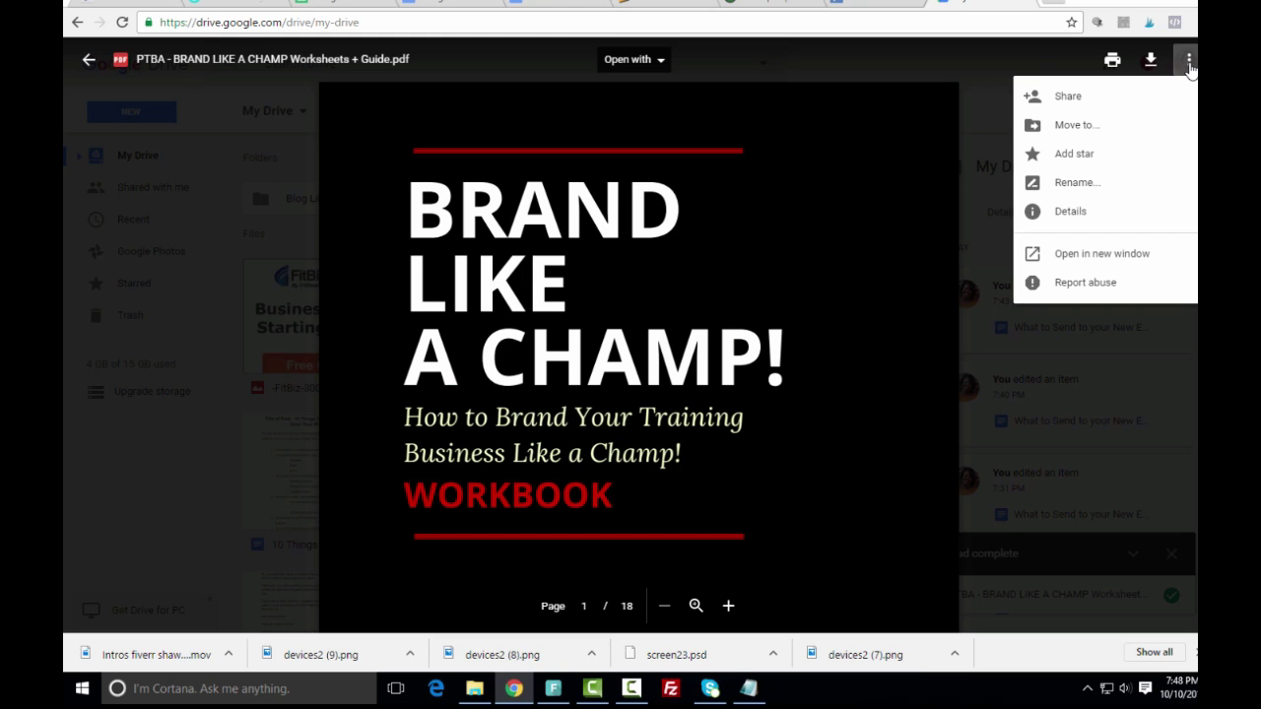
left_click(1057, 97)
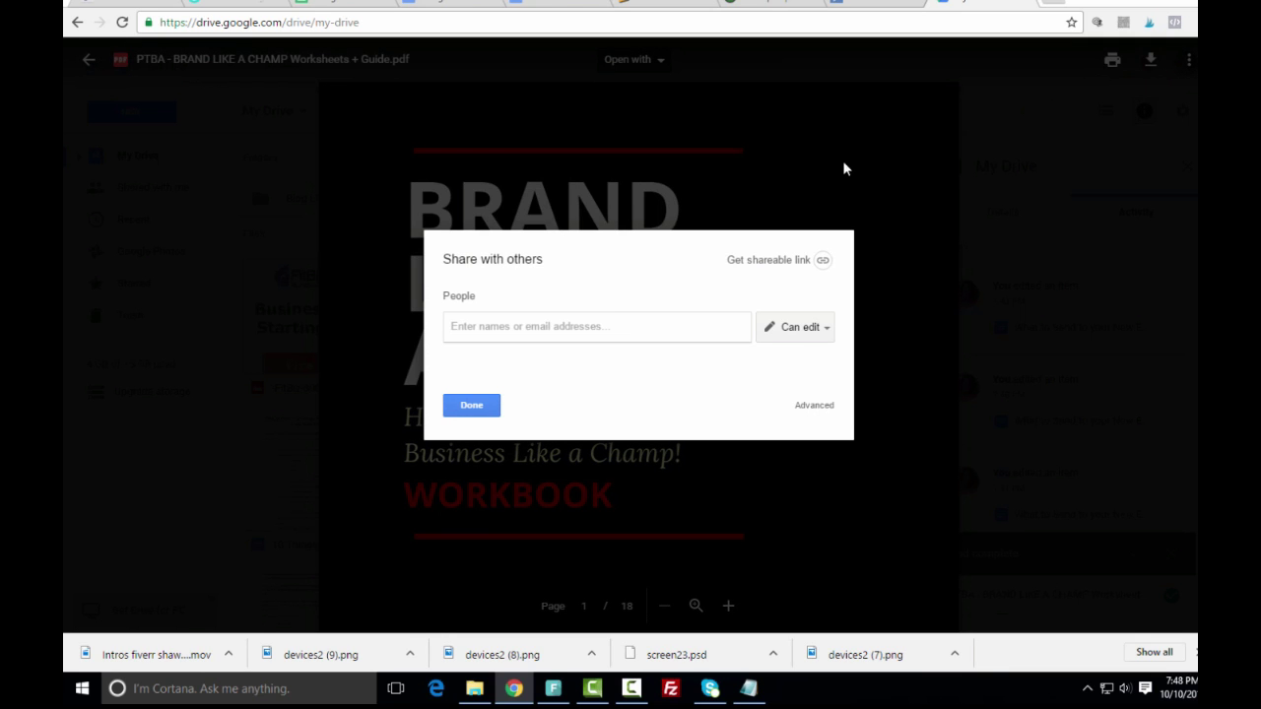
left_click(796, 262)
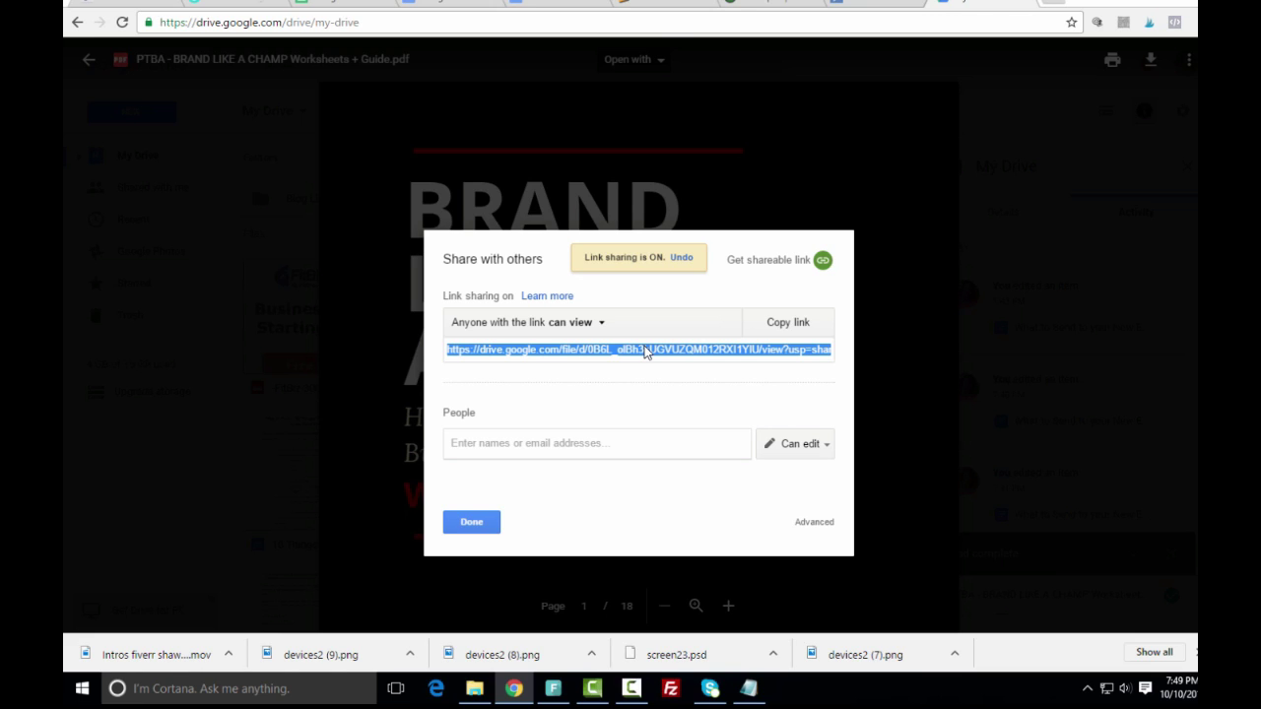
left_click(798, 325)
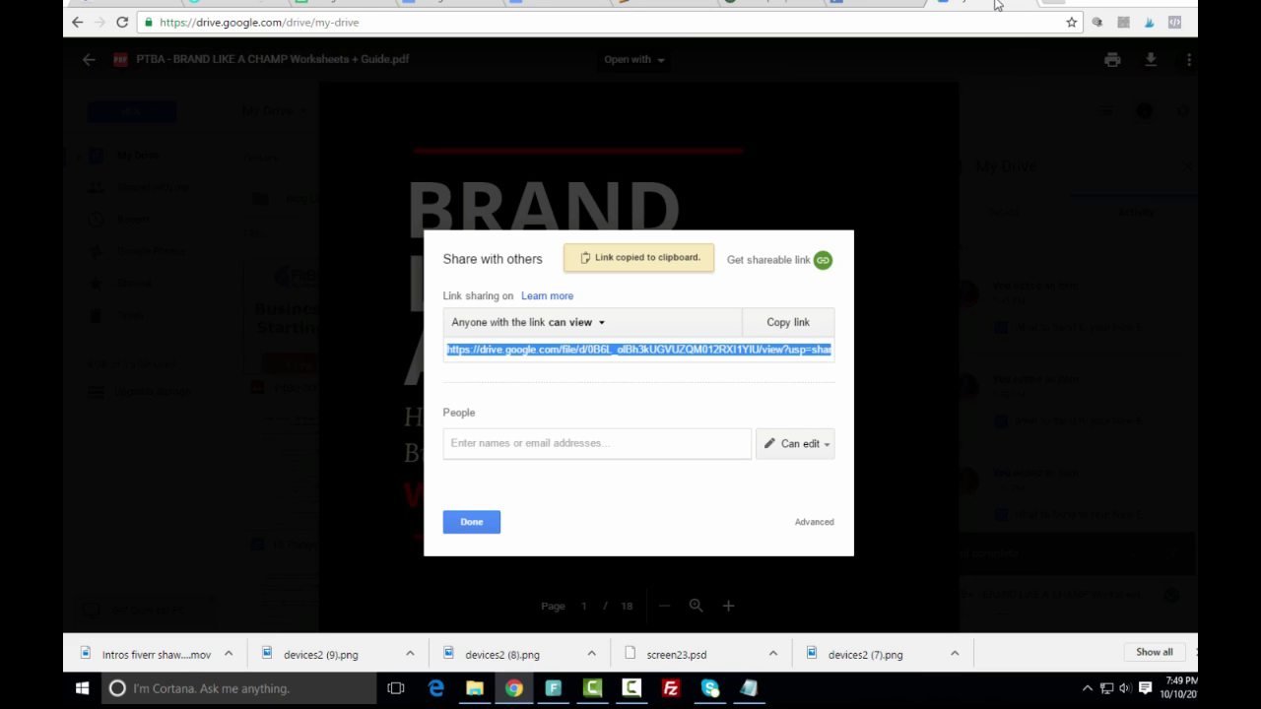
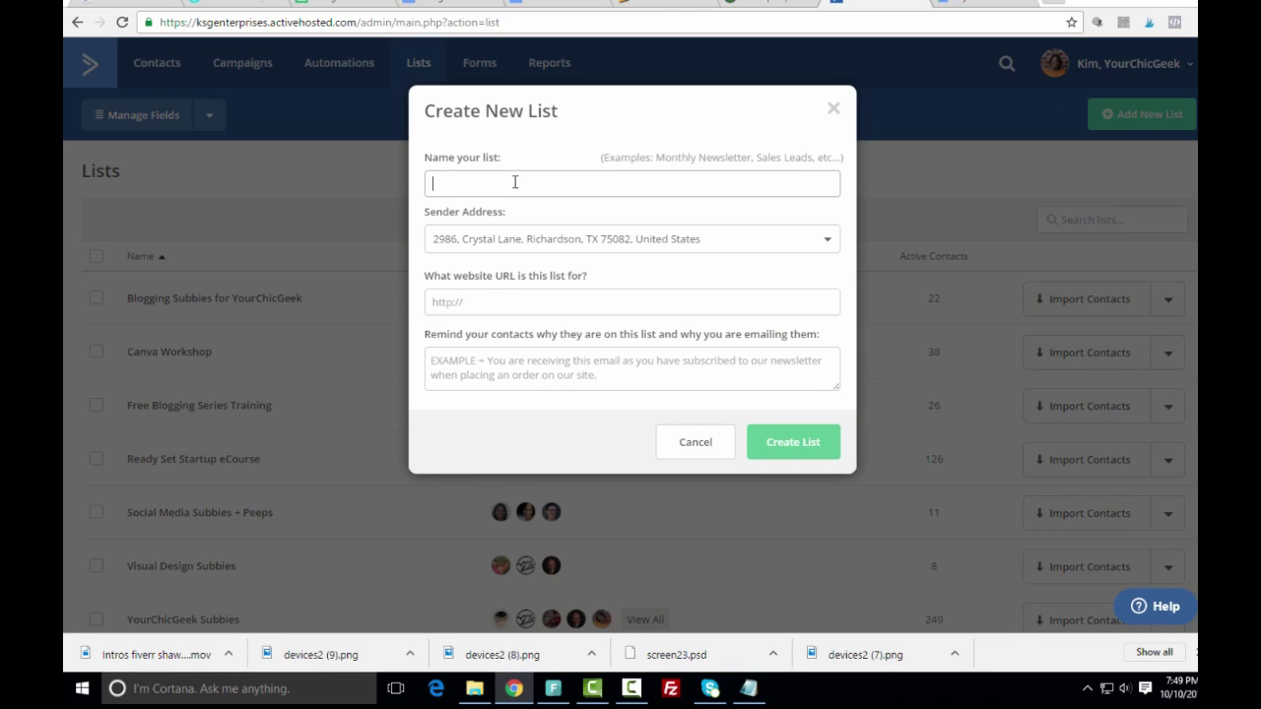
type("Test List for Newsubbies")
left_click(503, 295)
type("ht")
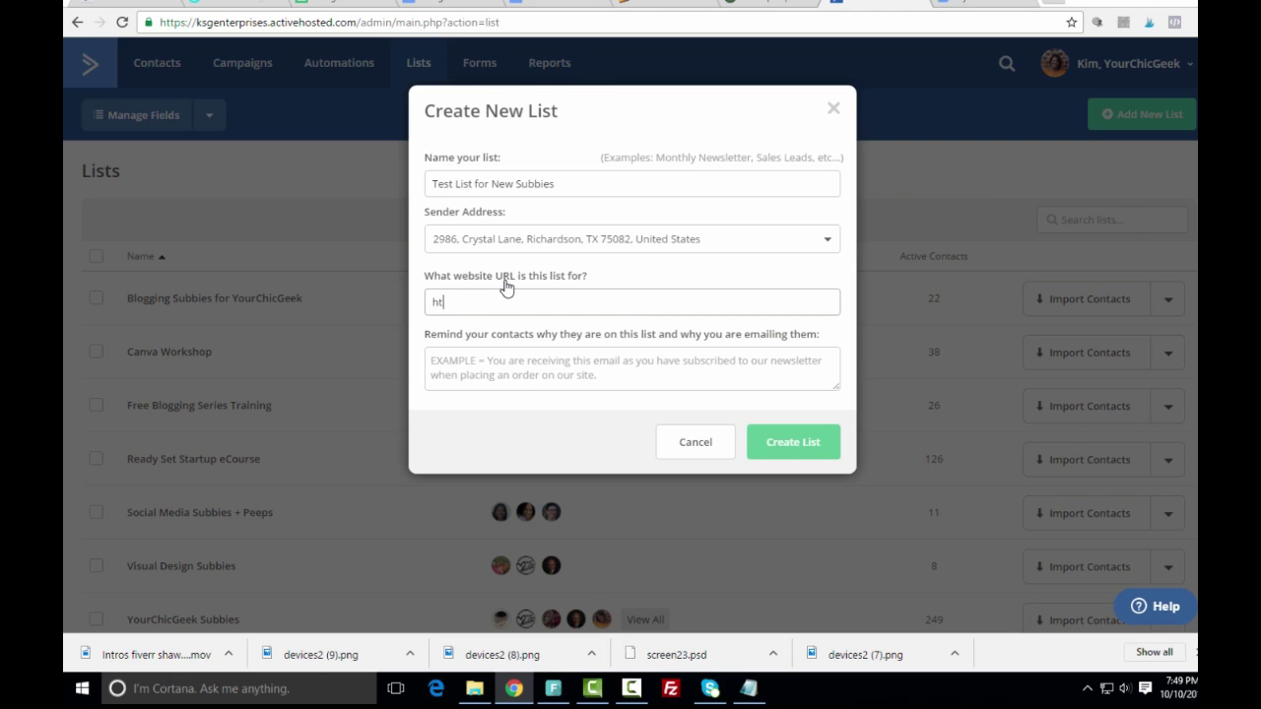
type("tp://yourchicgeek.com")
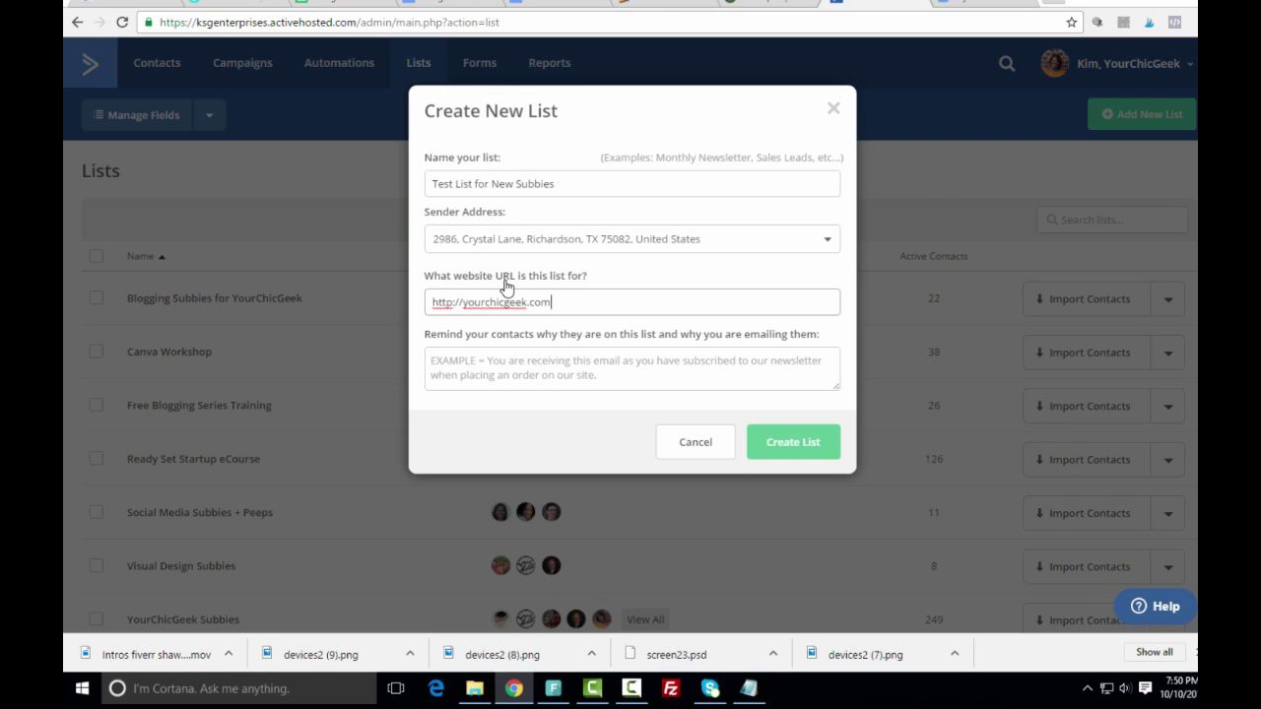
Step: Enter the contact reminder "You opted in to receive emails from YourChicGeek.com" and create the list
left_click(483, 368)
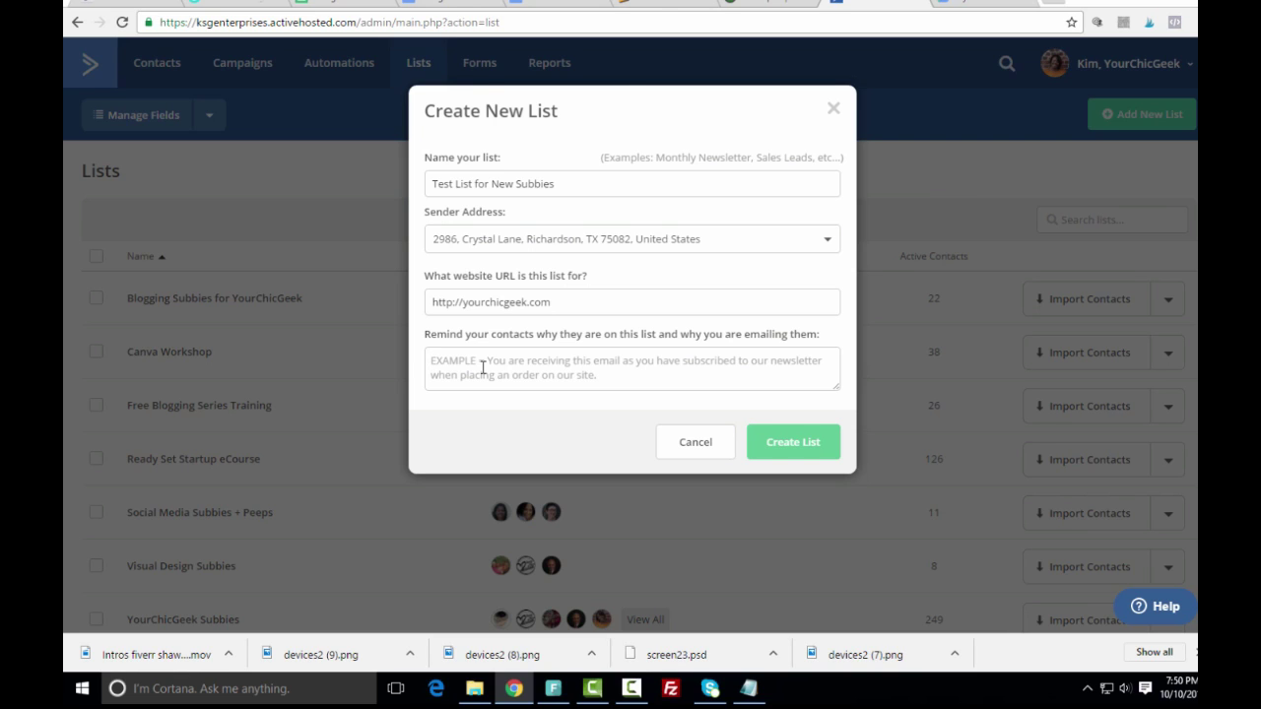
type("T")
key("BackSpace")
type("Y")
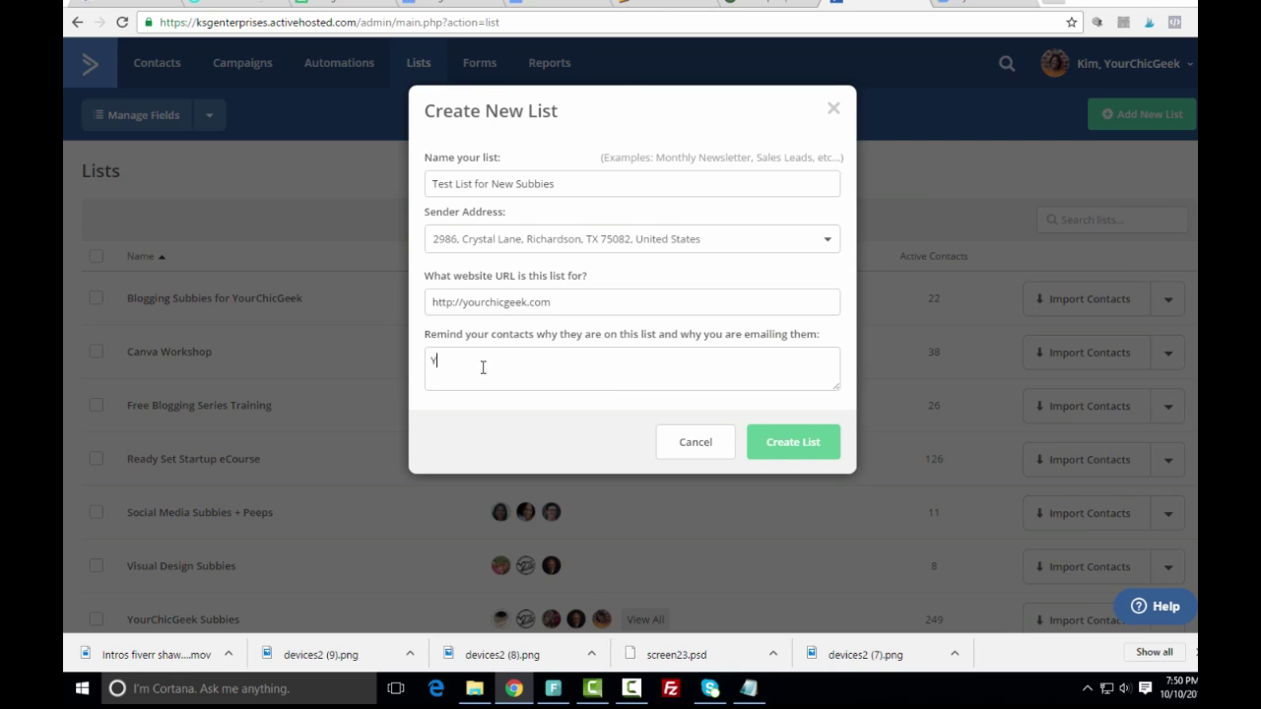
type("ou ob")
key("BackSpace")
type("pted in to")
type(" recieve")
key("BackSpace")
key("BackSpace")
key("BackSpace")
key("BackSpace")
type("ie")
key("BackSpace")
key("BackSpace")
type("eive emails ")
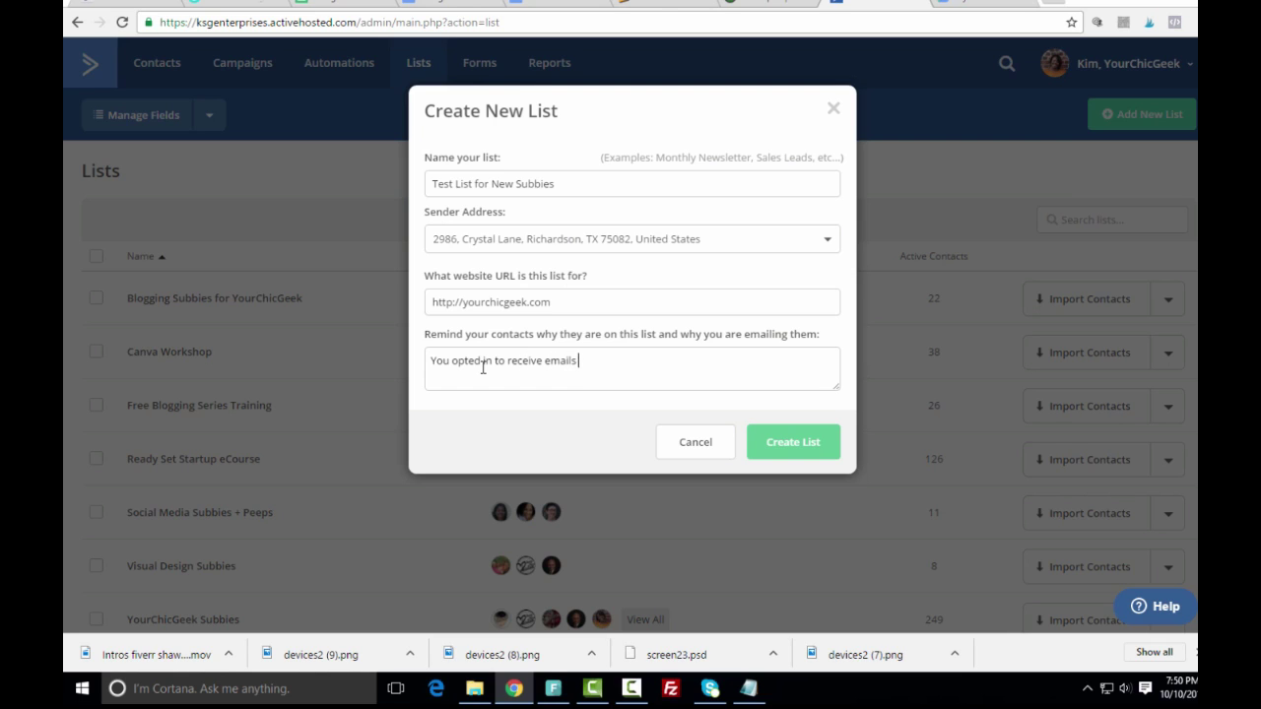
type("from YourChicGeek.com")
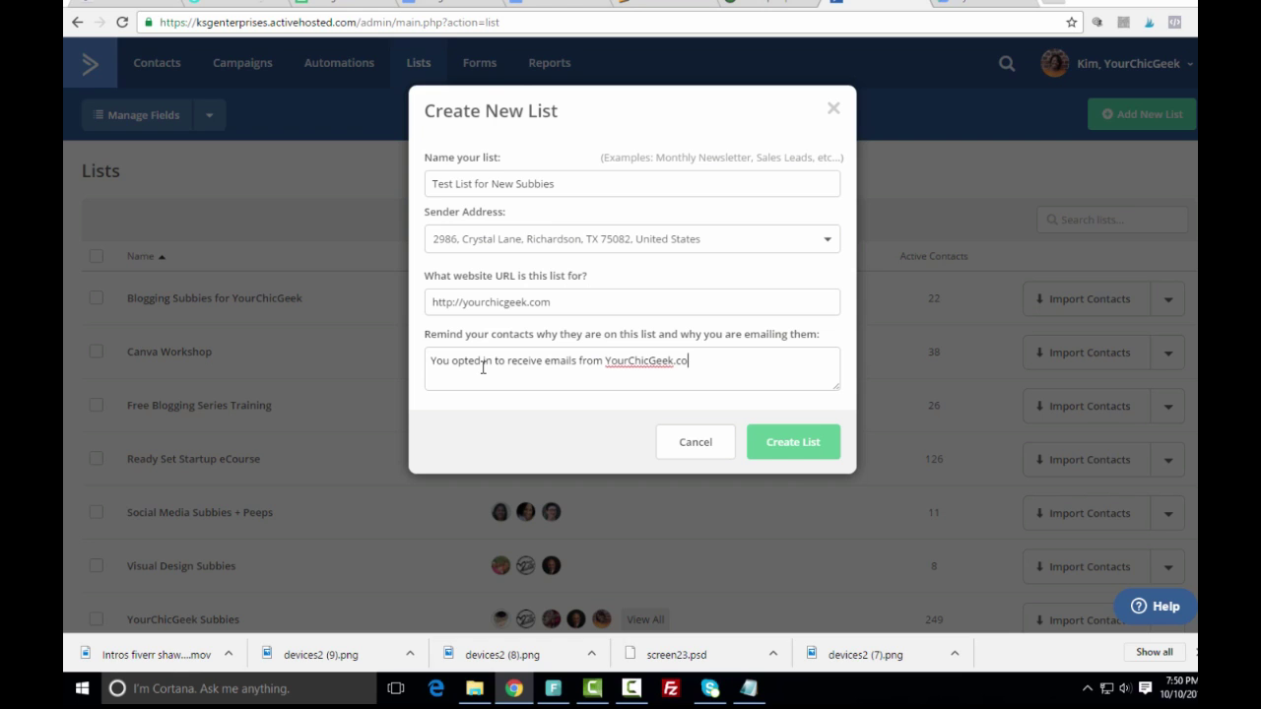
left_click(788, 462)
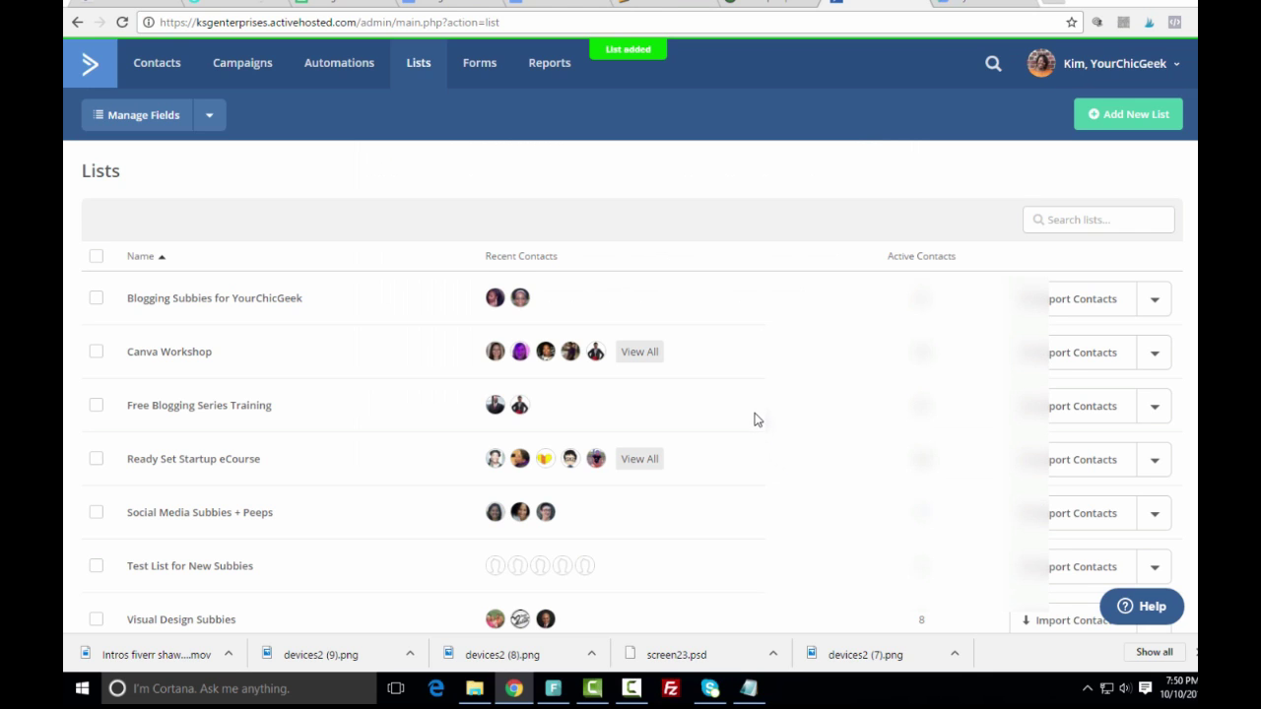
scroll(768, 404, "down", 3)
scroll(769, 392, "up", 3)
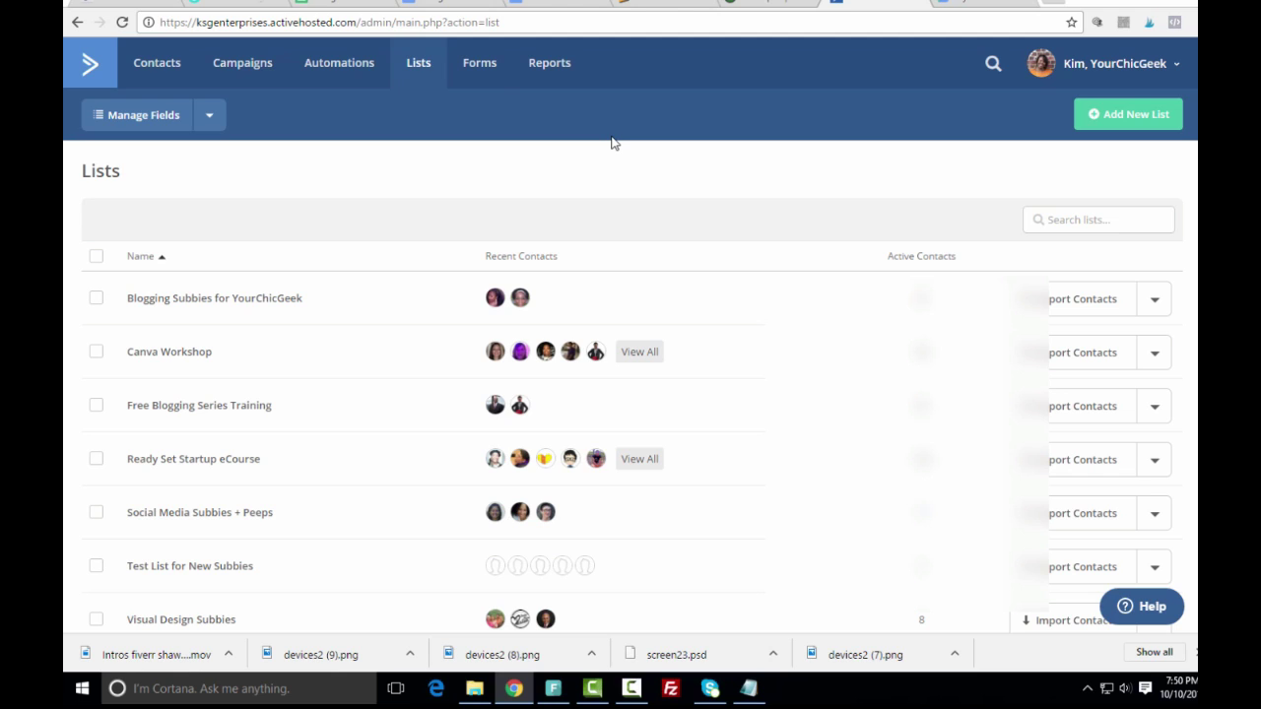
Step: Start a new inline form and name it "Test List Form"
left_click(481, 67)
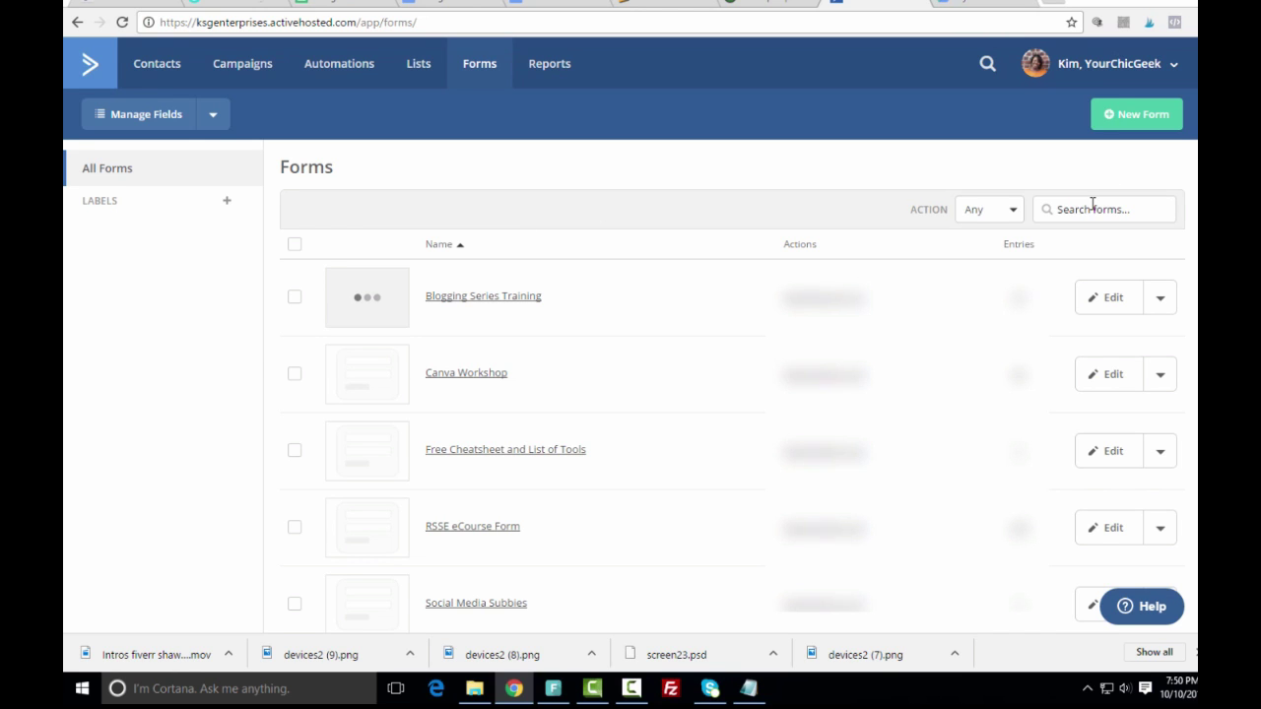
left_click(1120, 122)
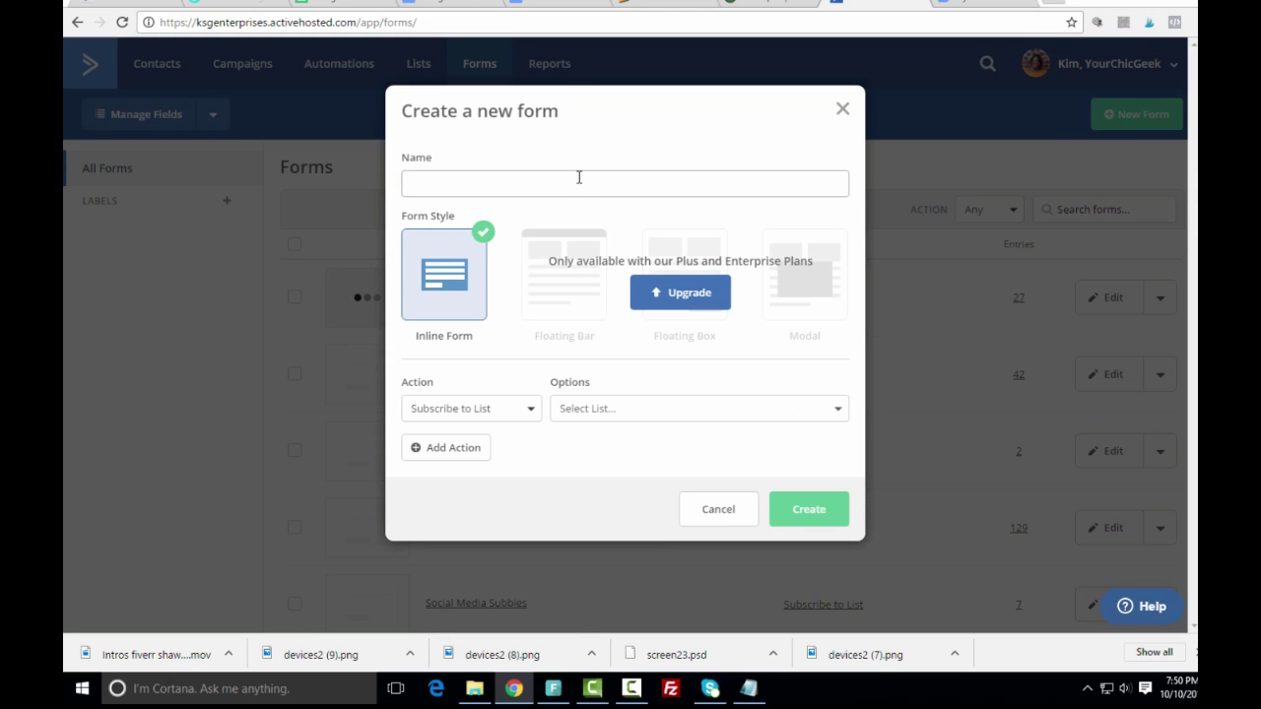
type("Test List Form")
Step: Keep the form's Subscribe to List action, target "Test List for New Subbies" and create the form
left_click(520, 412)
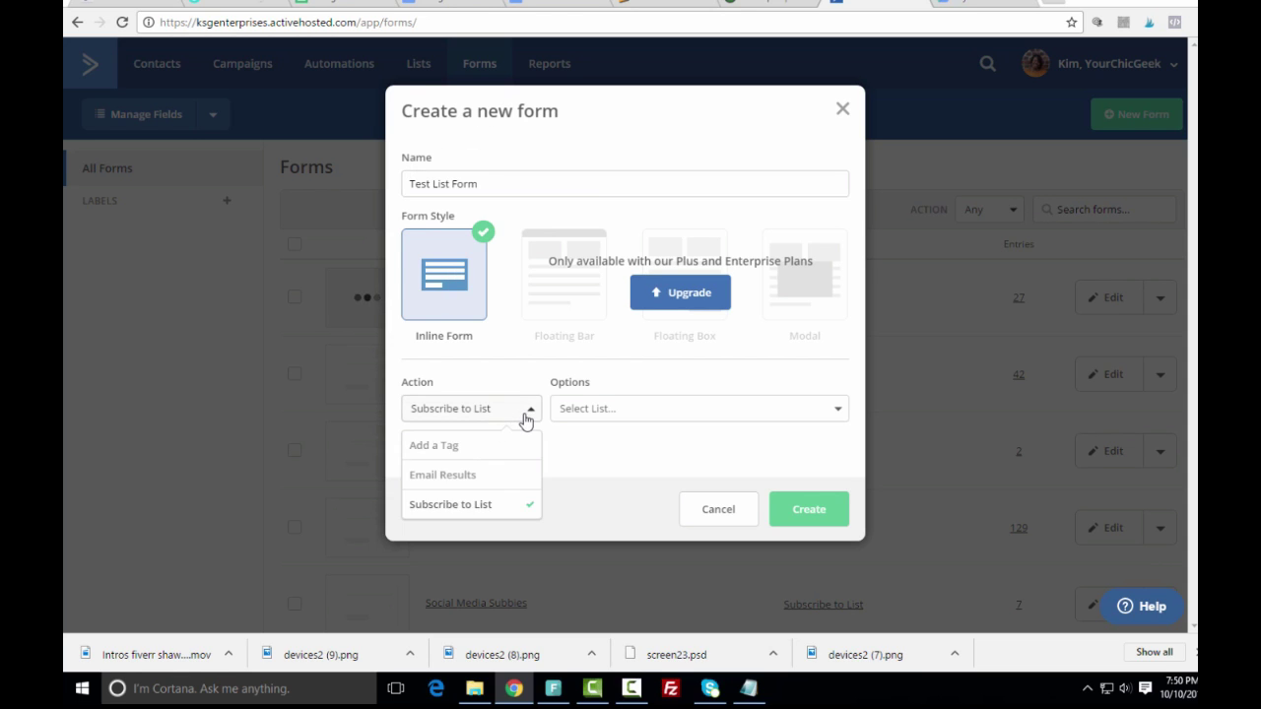
left_click(524, 419)
left_click(680, 410)
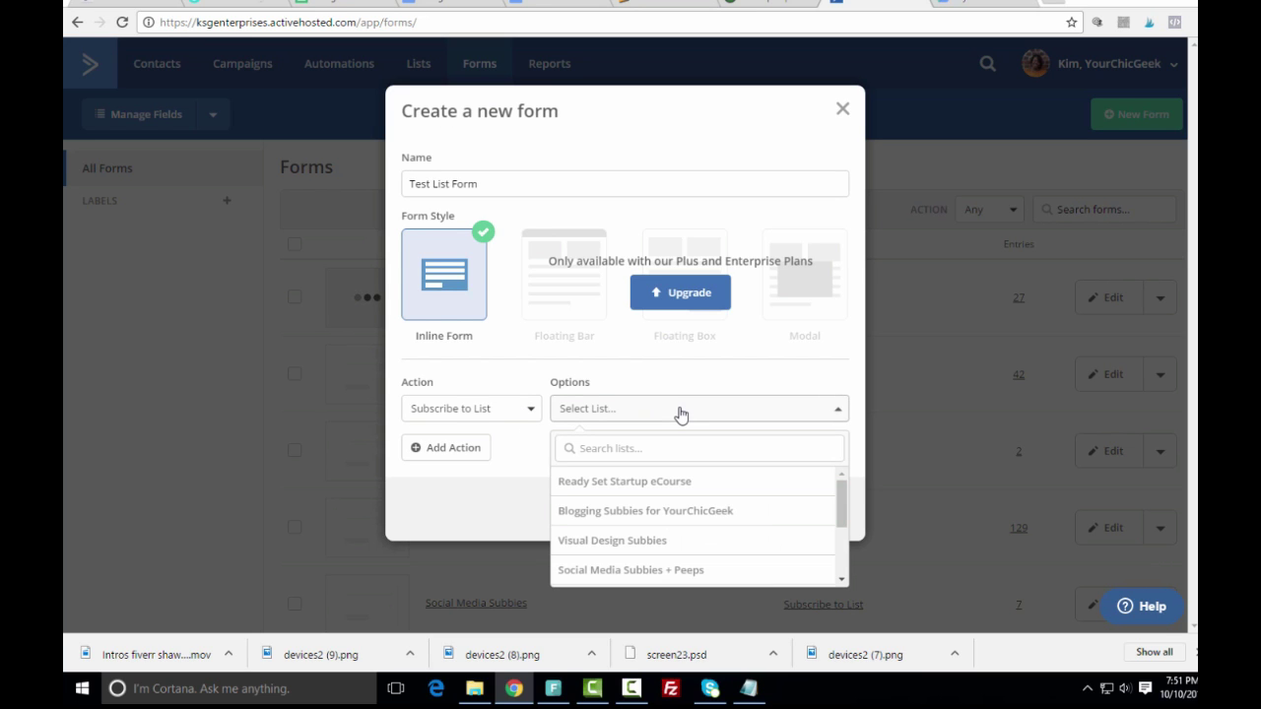
left_click_drag(841, 502, 840, 564)
left_click(682, 577)
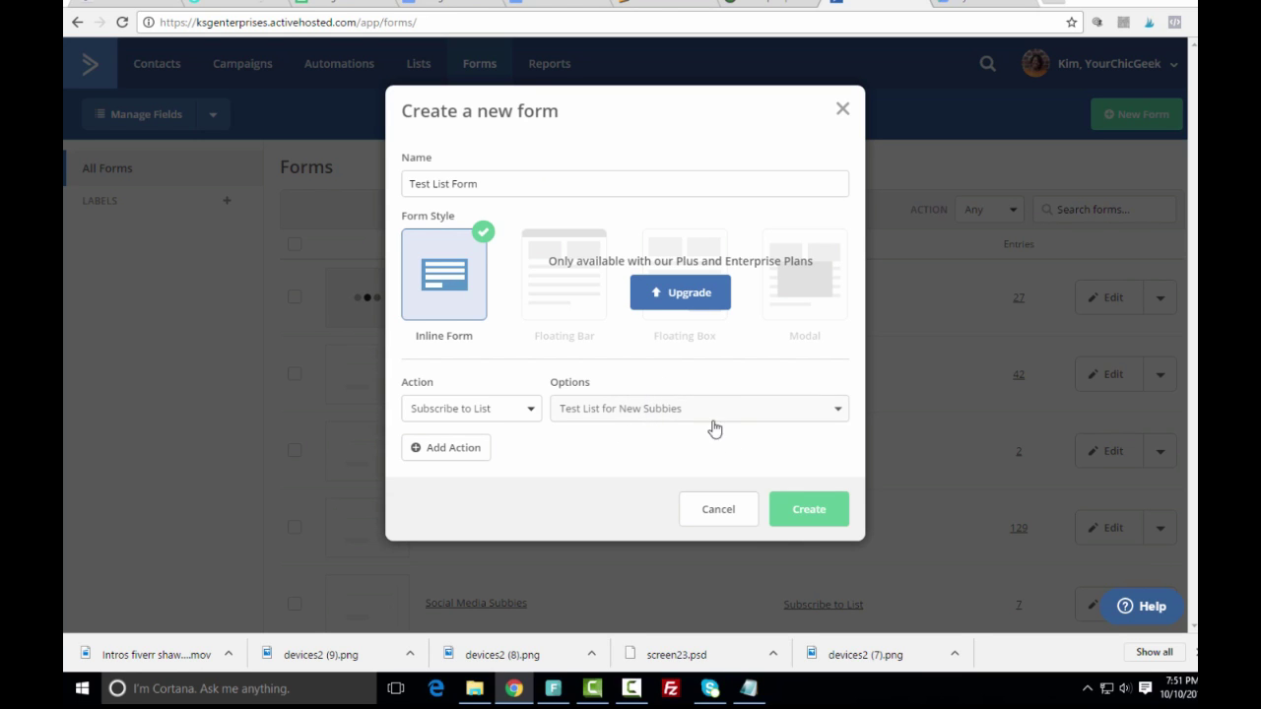
left_click(826, 519)
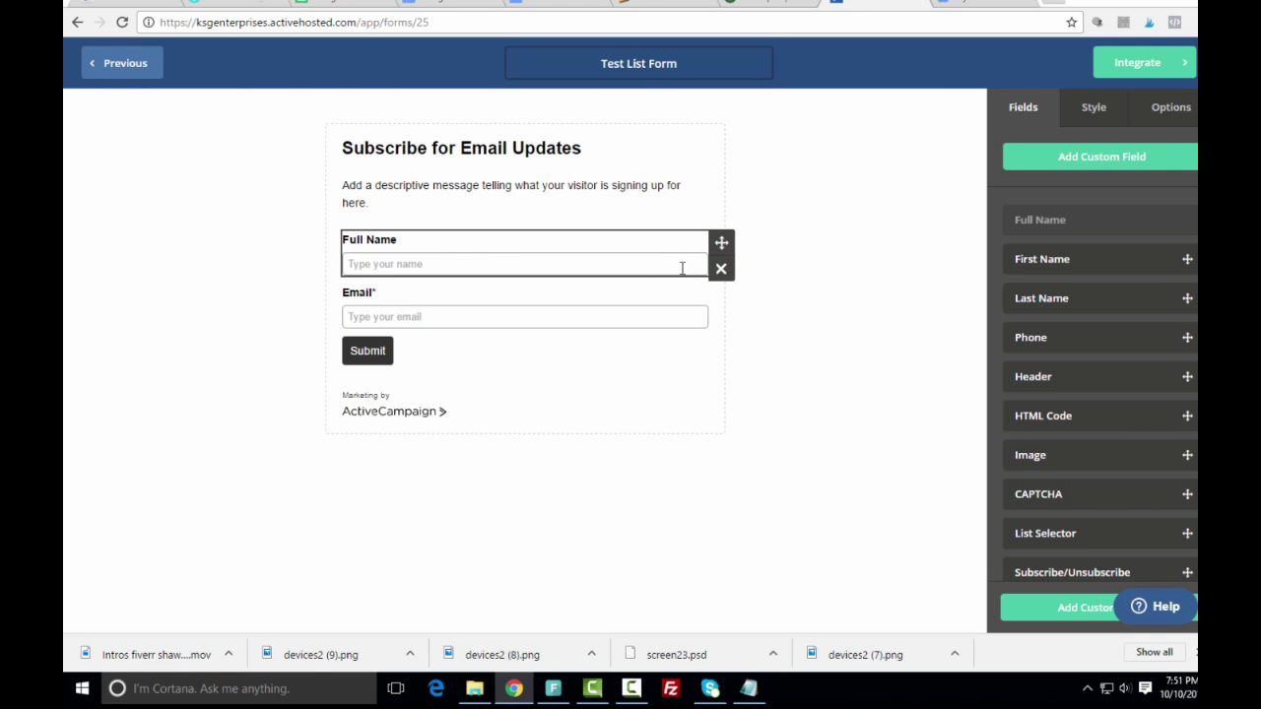
Step: Remove the Full Name field from the form and add a First Name field above the Email field
left_click(720, 270)
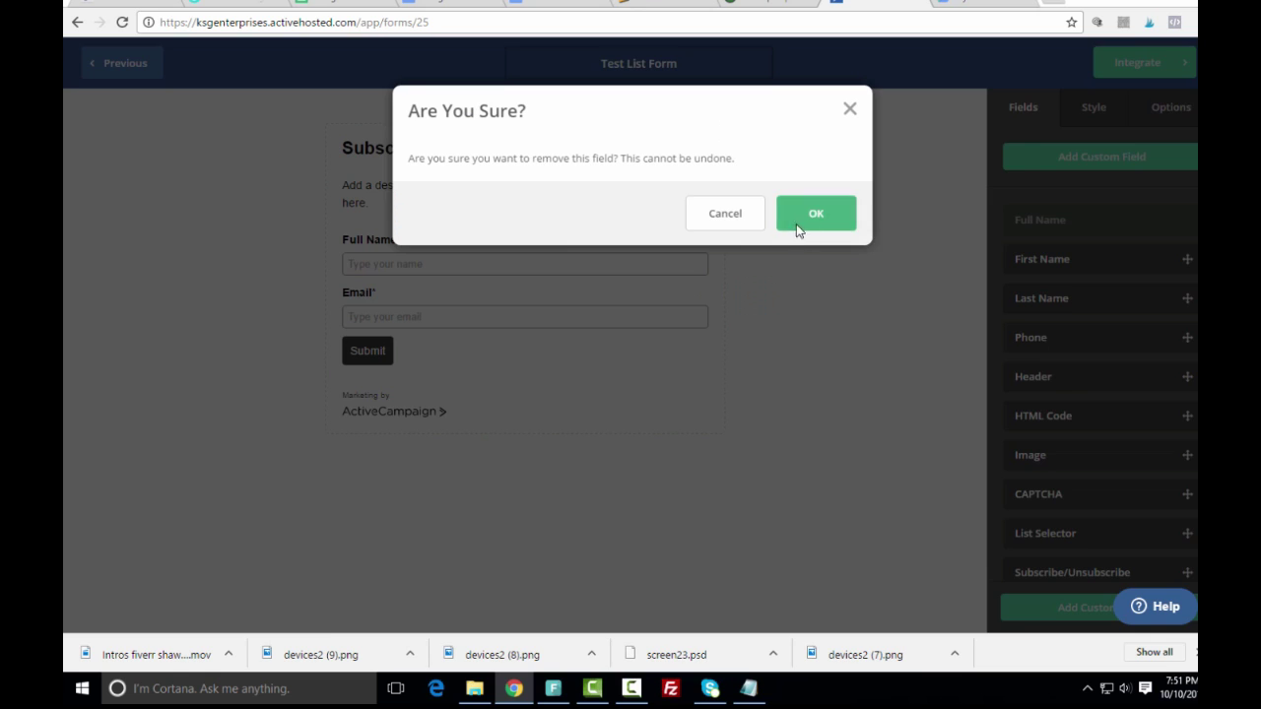
left_click(800, 229)
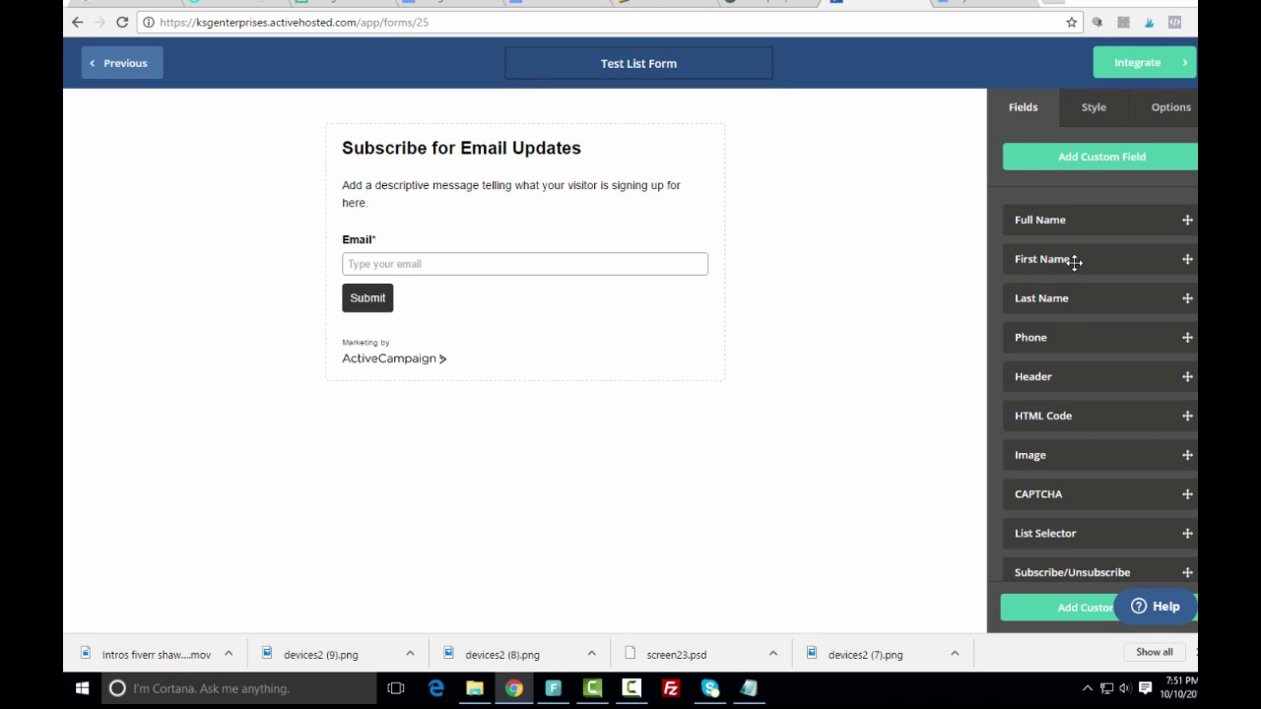
left_click_drag(1072, 262, 427, 224)
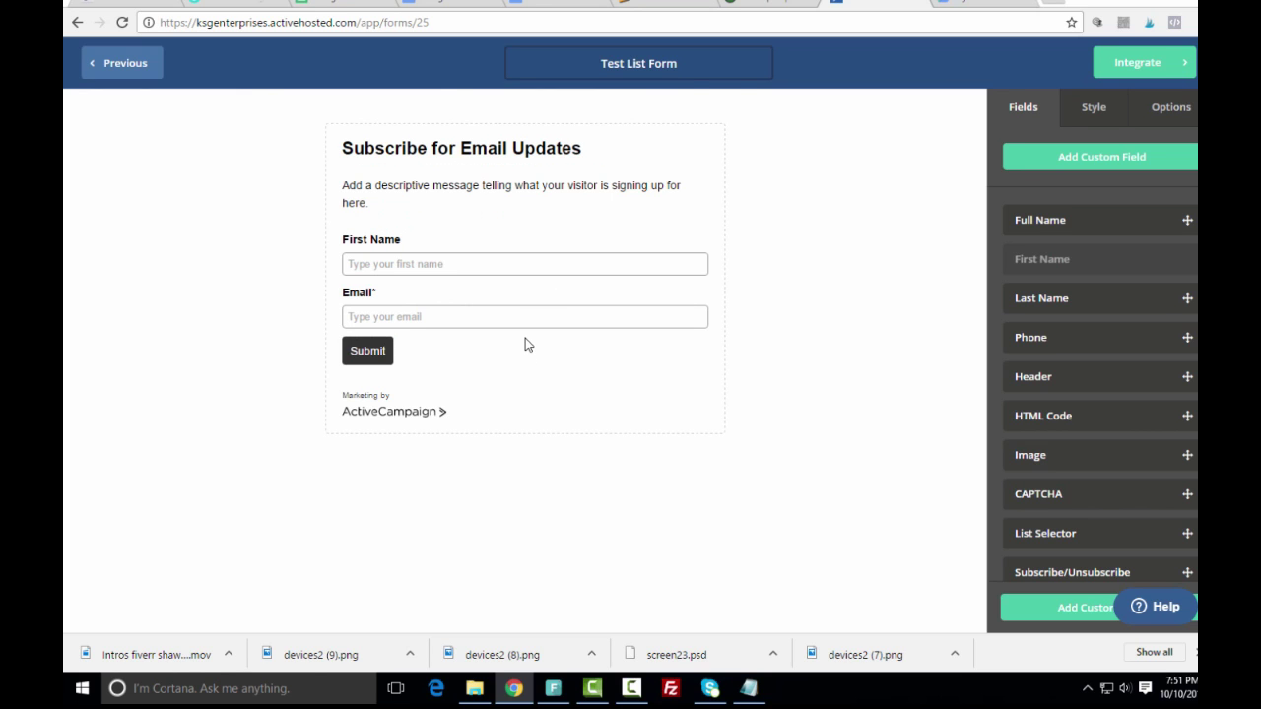
Step: Review the form's Link and WordPress integration options, and save and exit the form
left_click(1129, 71)
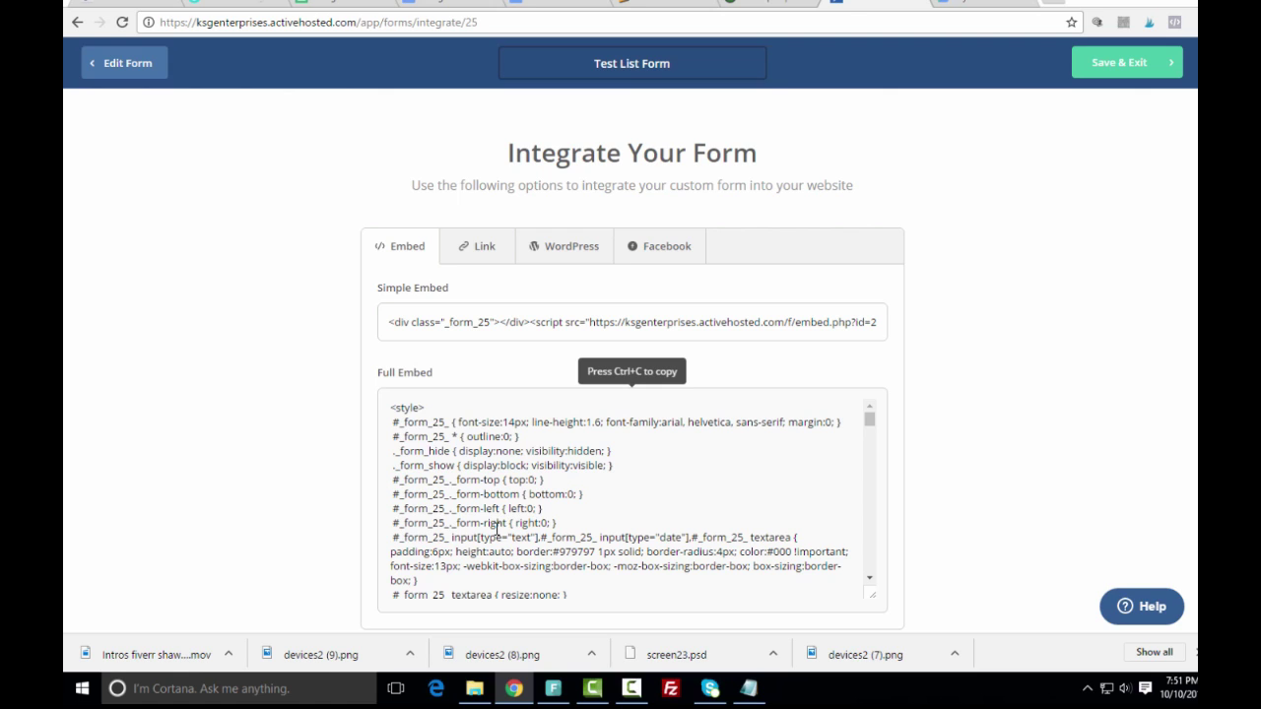
left_click(488, 251)
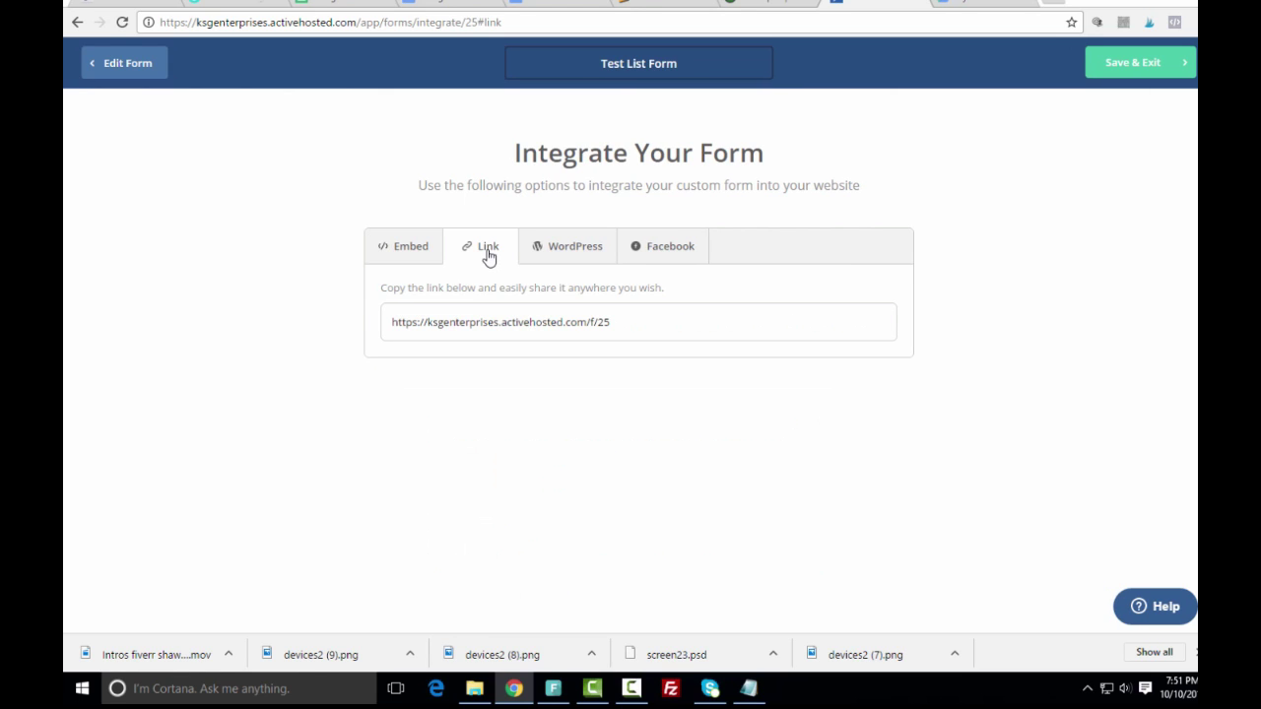
left_click(561, 247)
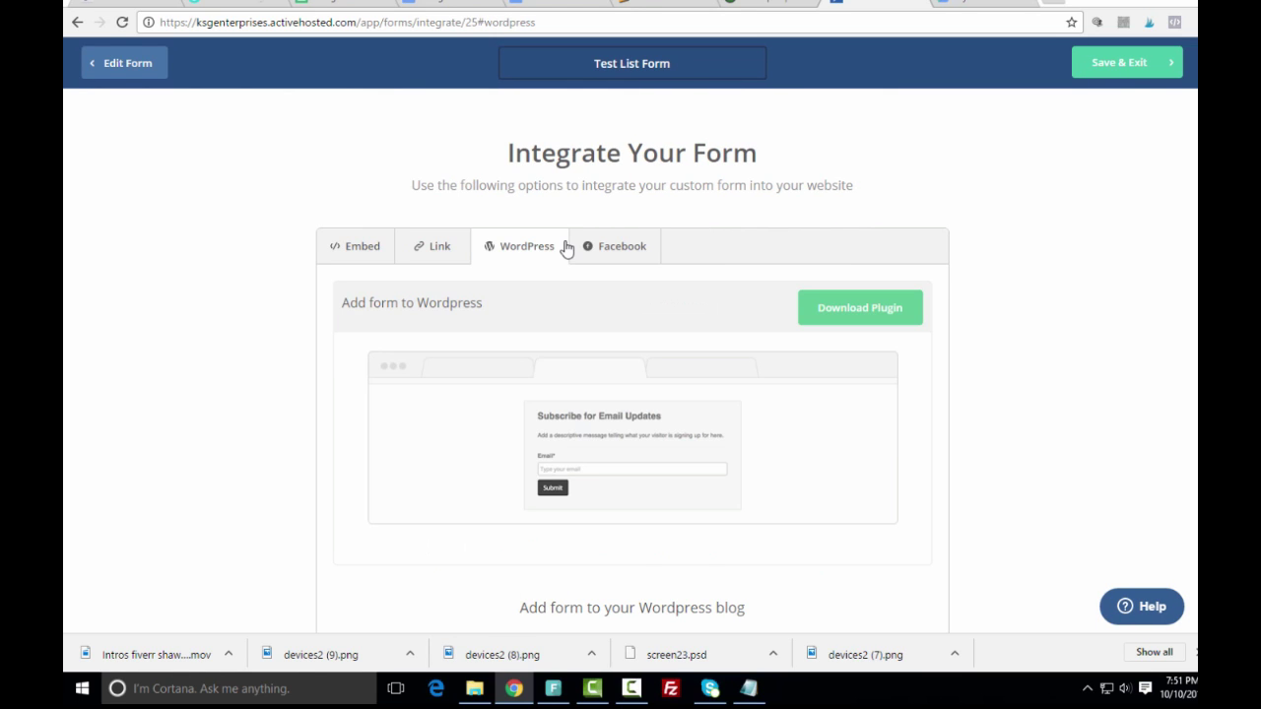
scroll(592, 283, "down", 3)
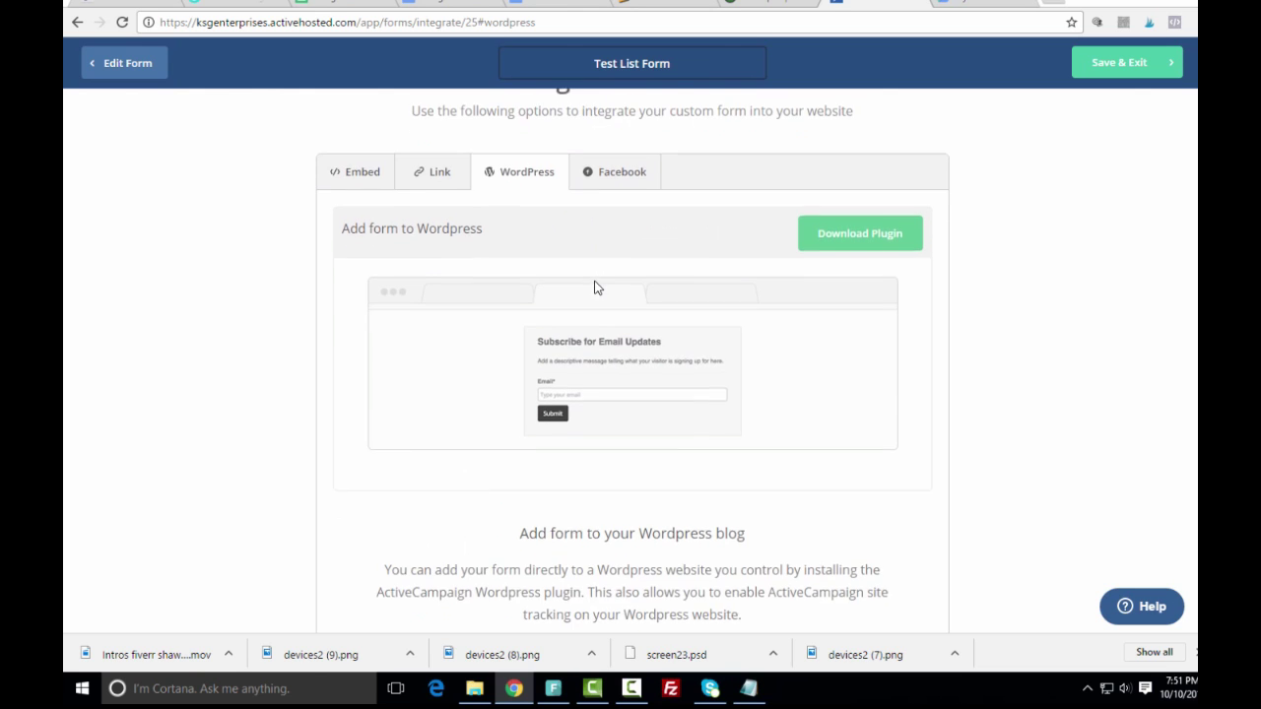
scroll(599, 286, "up", 3)
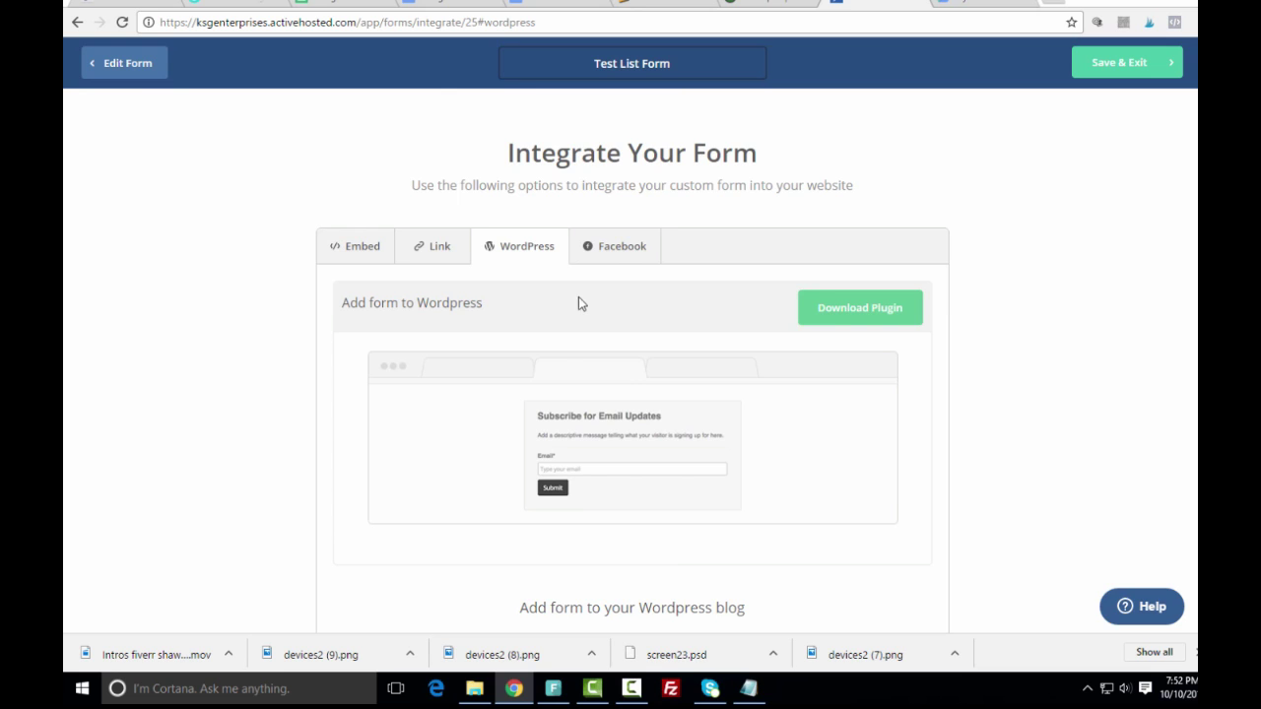
scroll(738, 273, "down", 2)
scroll(1011, 299, "up", 2)
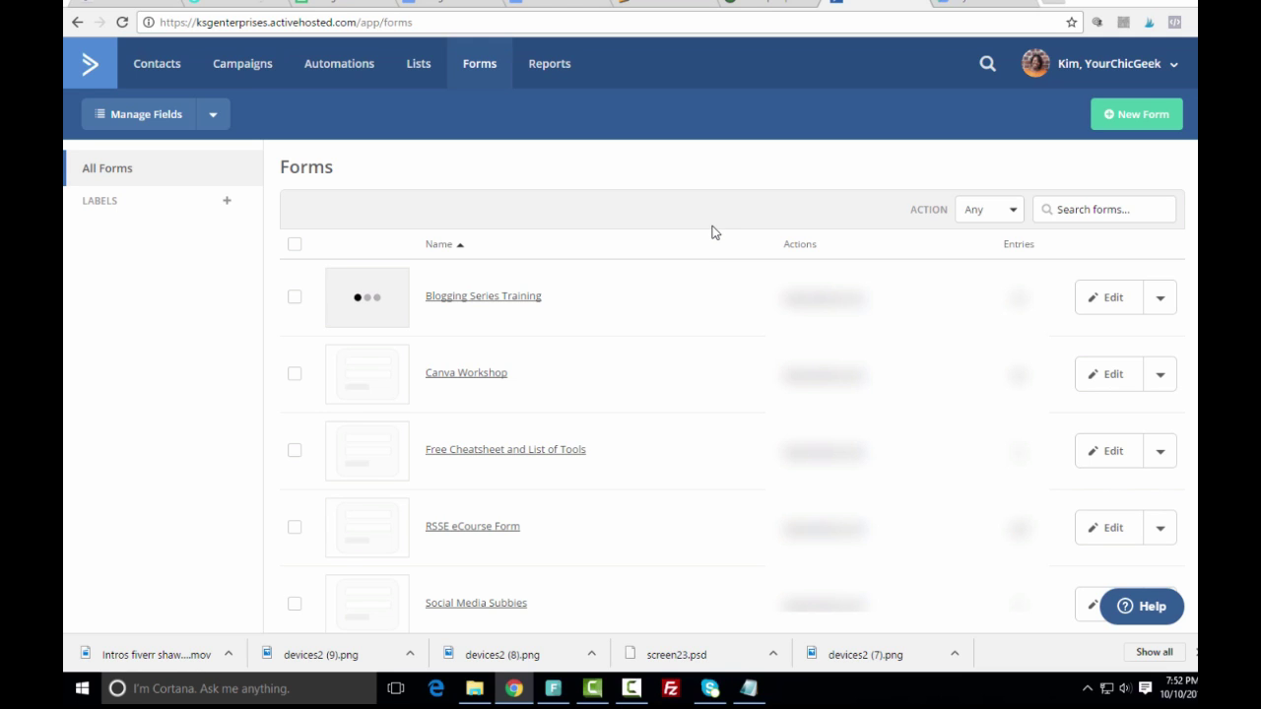
Step: Create a new automation using the Start from Scratch recipe
left_click(342, 73)
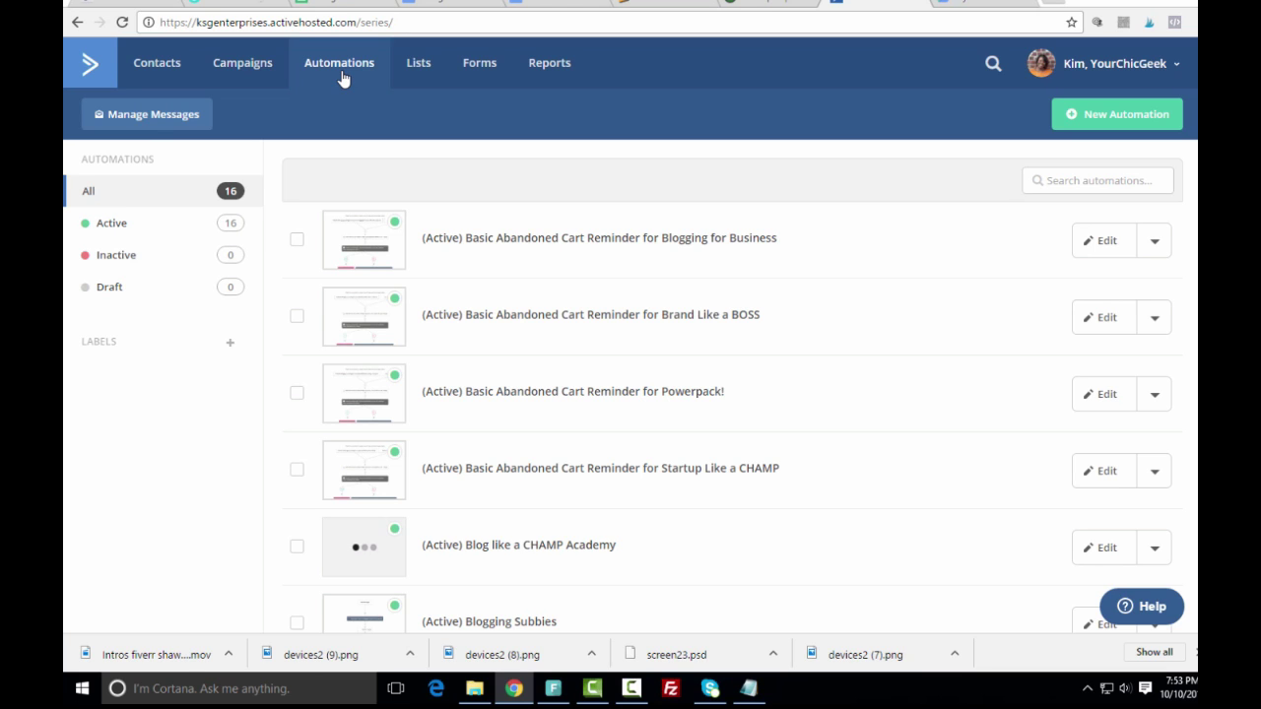
left_click(1099, 113)
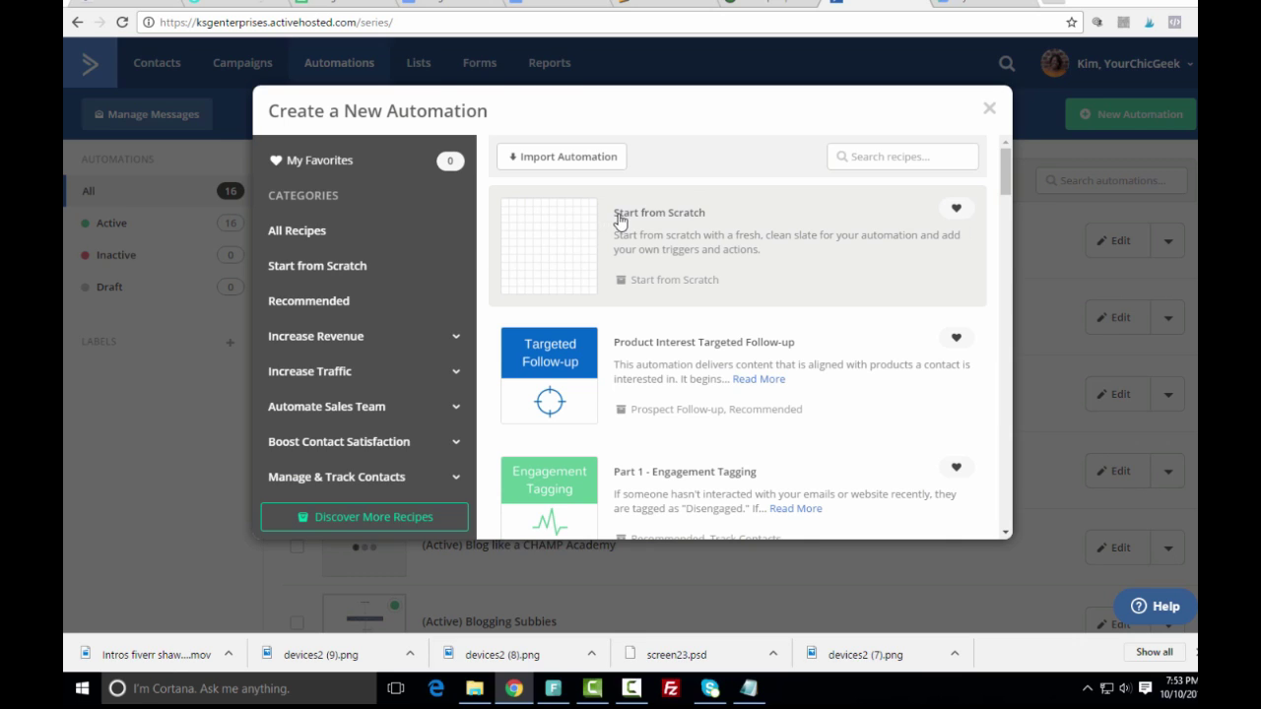
left_click(570, 248)
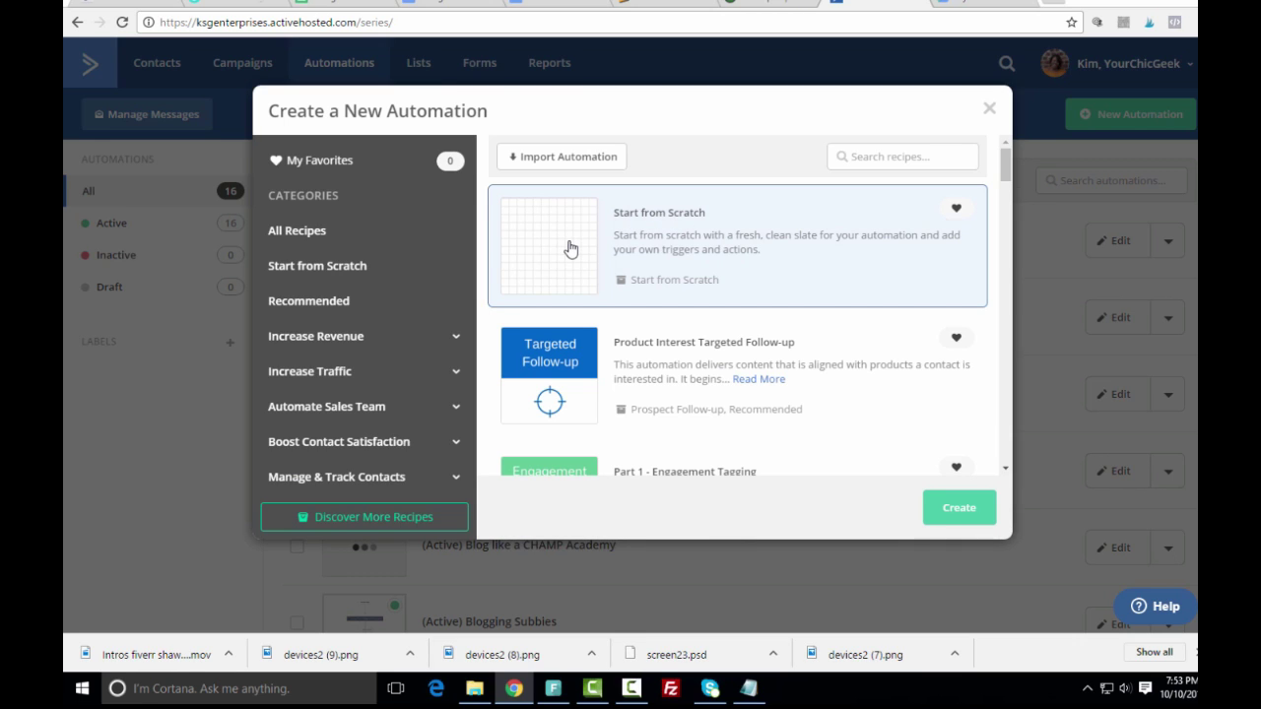
left_click(964, 519)
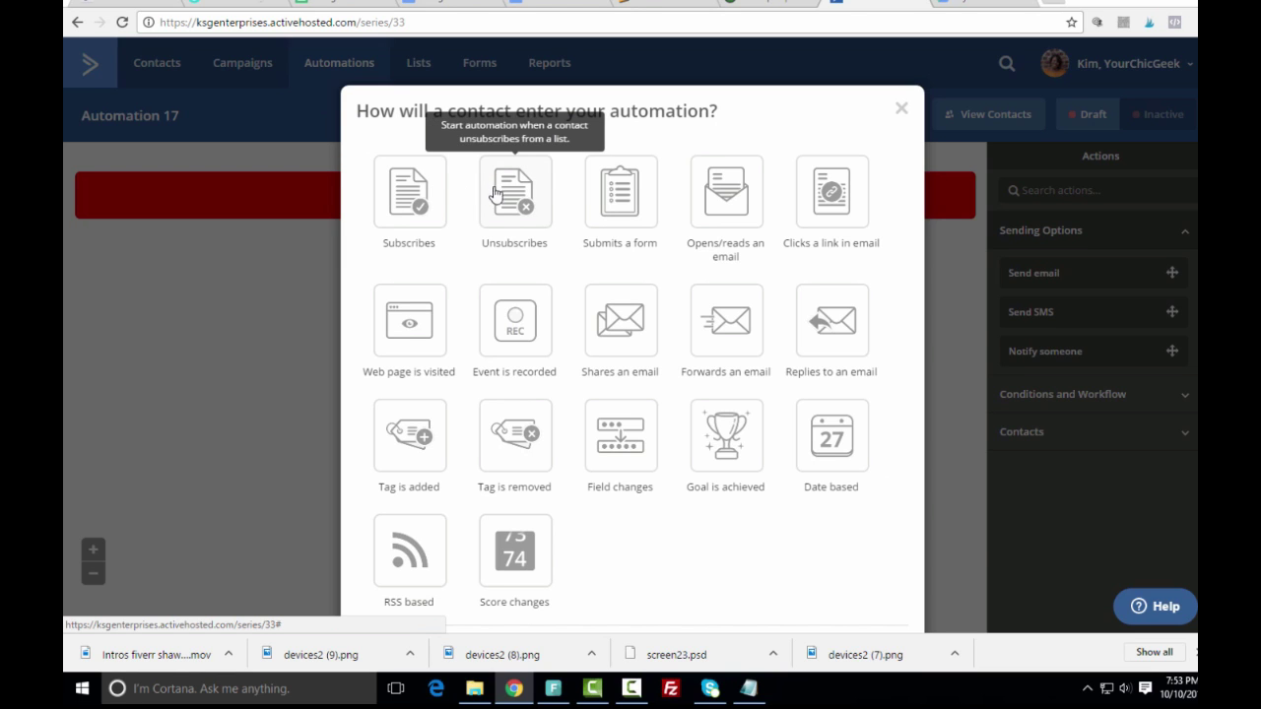
Step: Add a start trigger for contacts submitting "Test List Form", keeping it set to run once
left_click(619, 200)
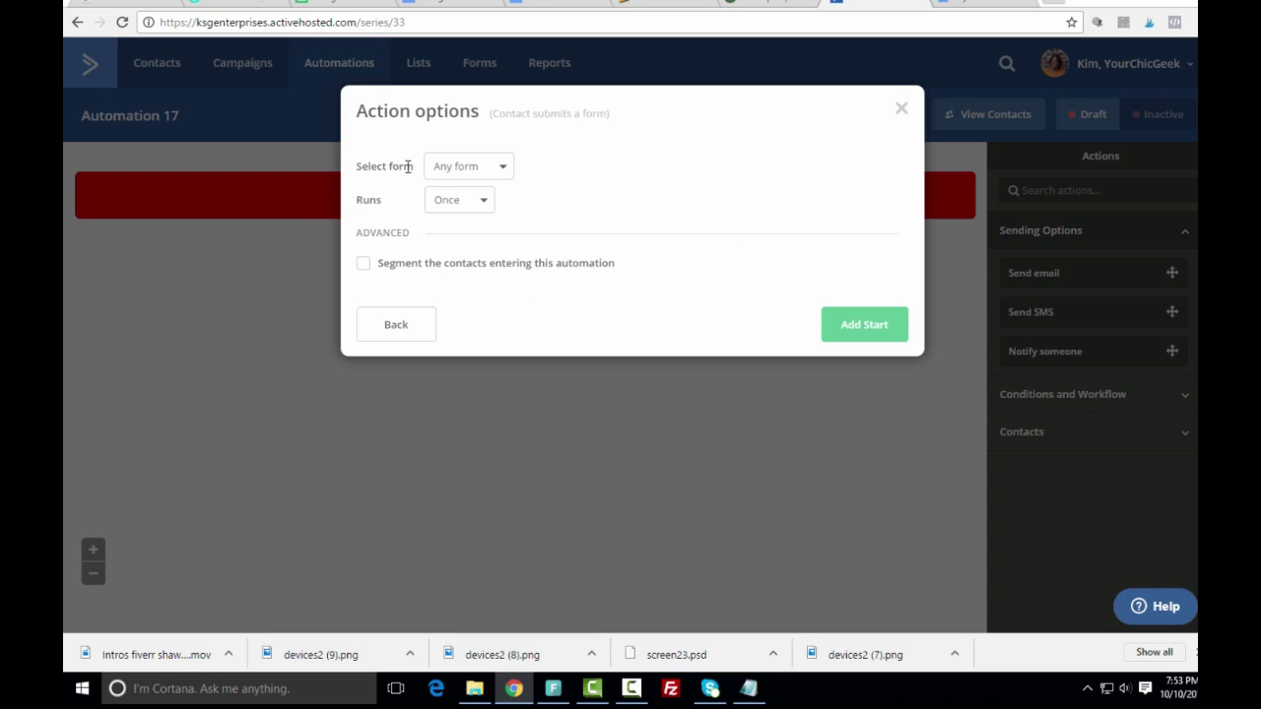
left_click(504, 170)
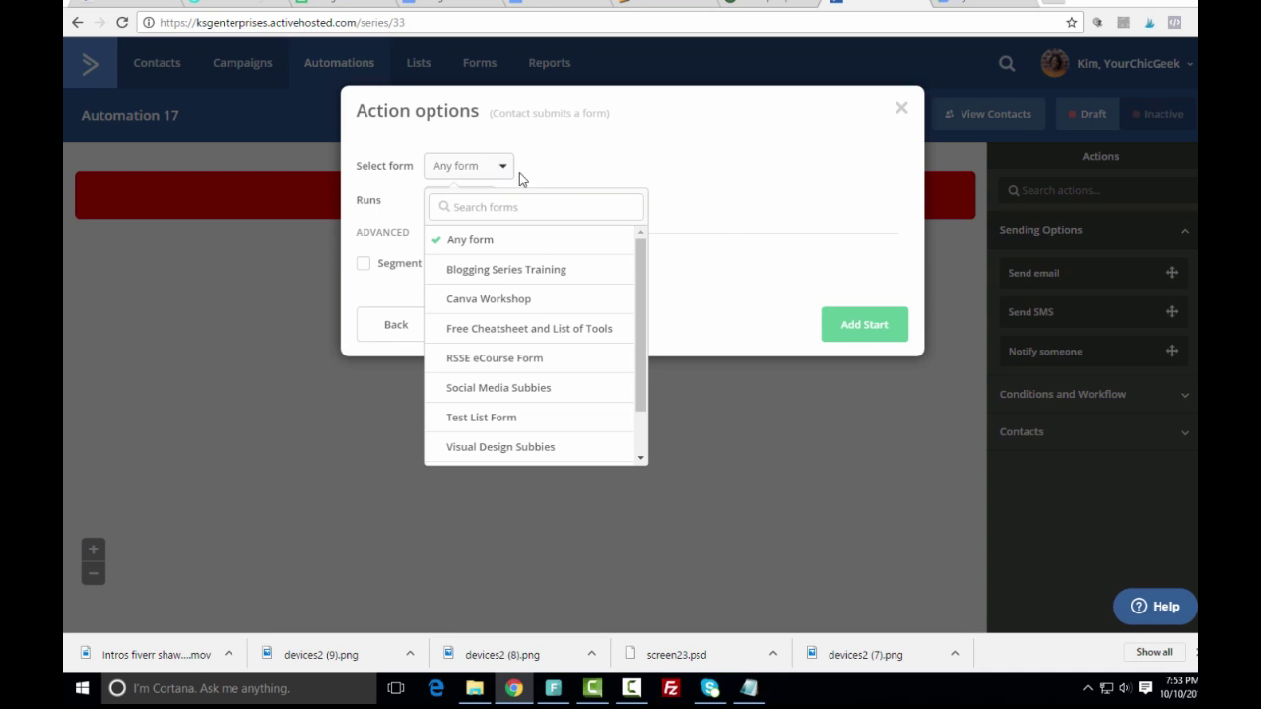
scroll(634, 246, "down", 1)
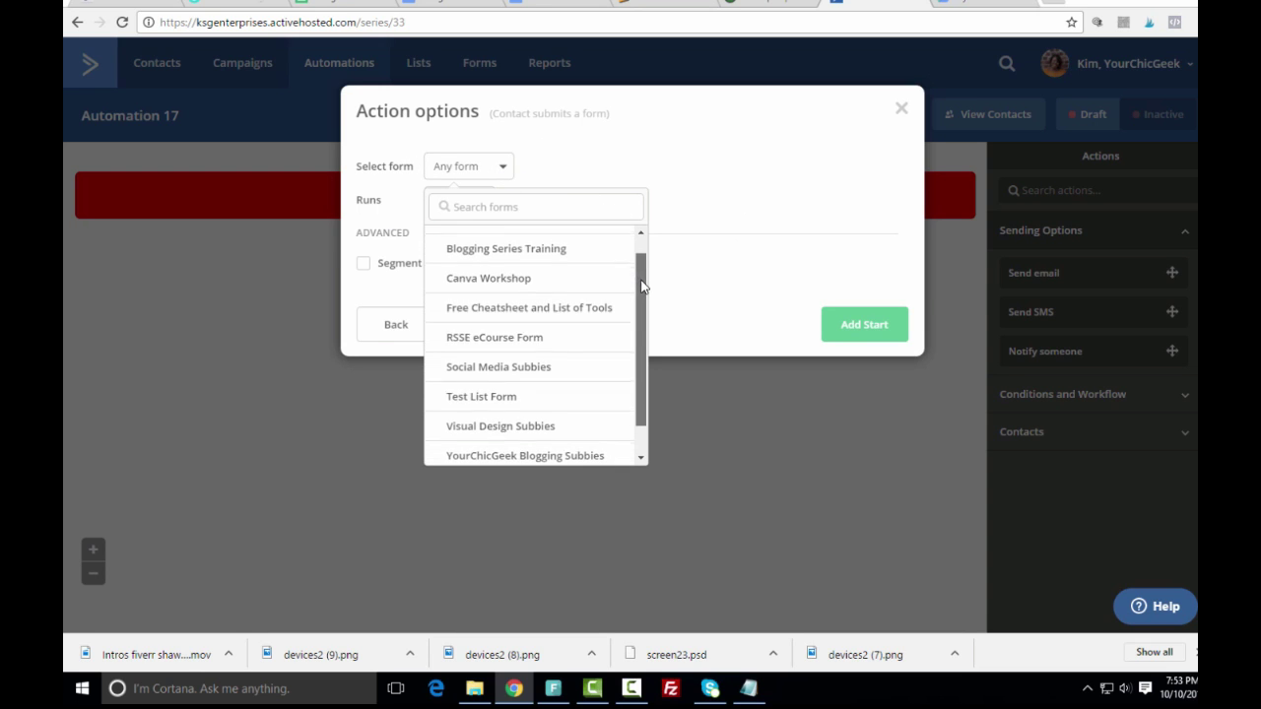
left_click(485, 394)
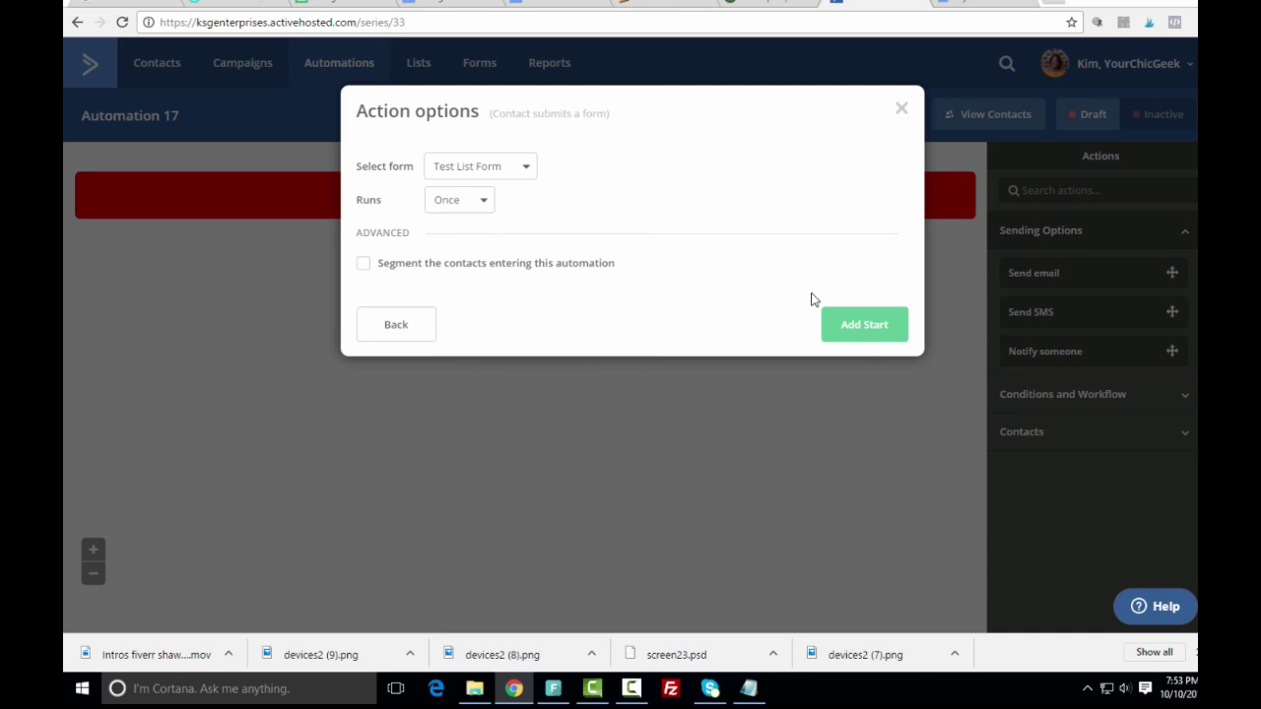
left_click(859, 337)
left_click(855, 331)
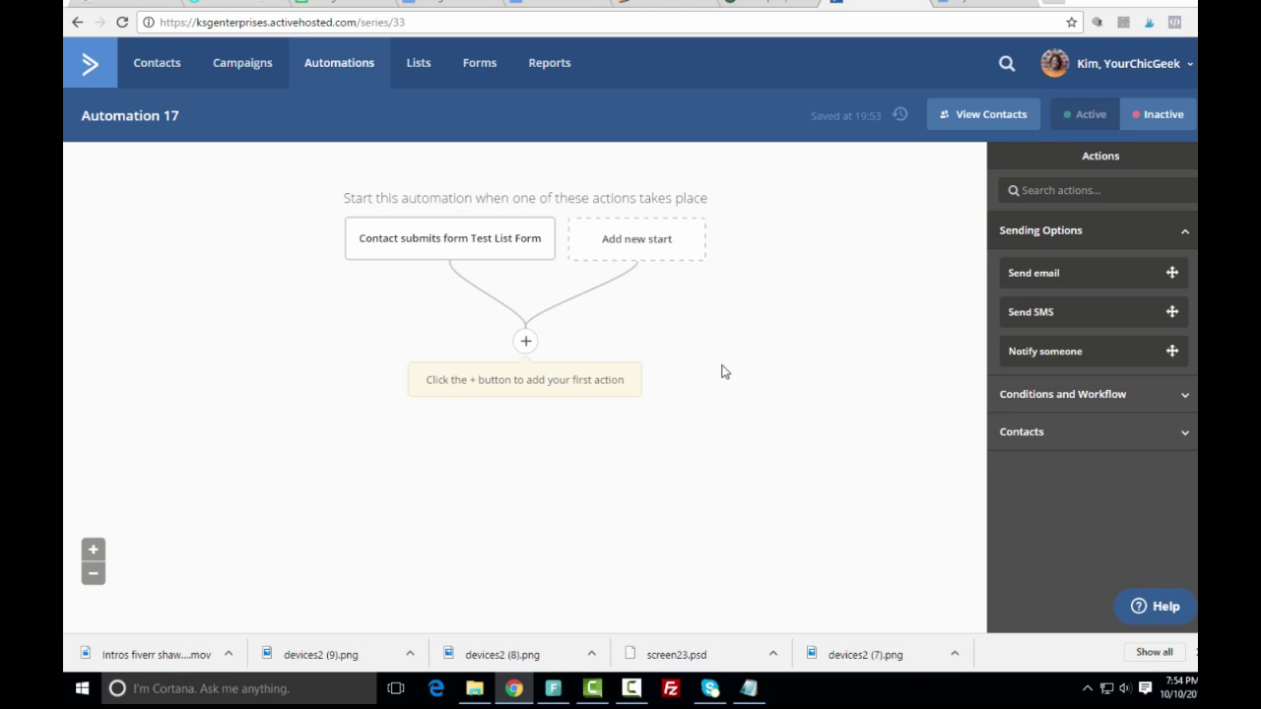
Step: Add a Send email action below the trigger and create a new email named "Free Download for Test List"
mouse_move(527, 247)
left_click(525, 341)
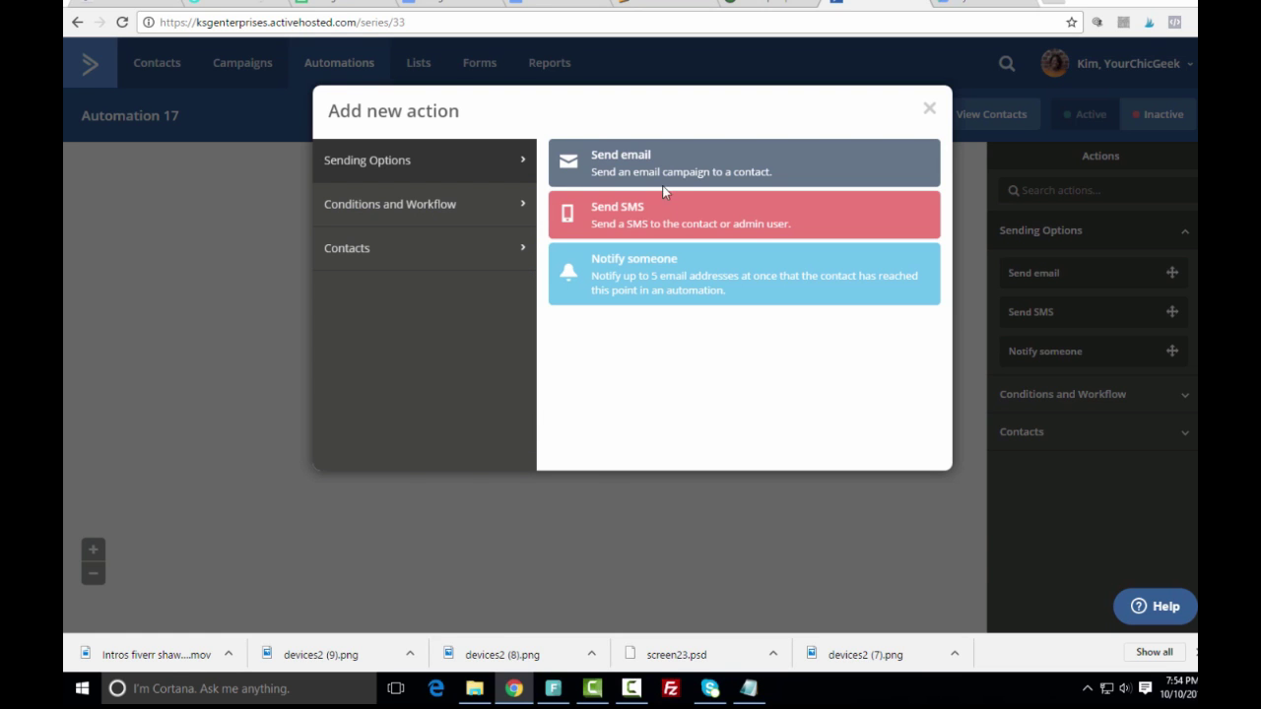
left_click(639, 164)
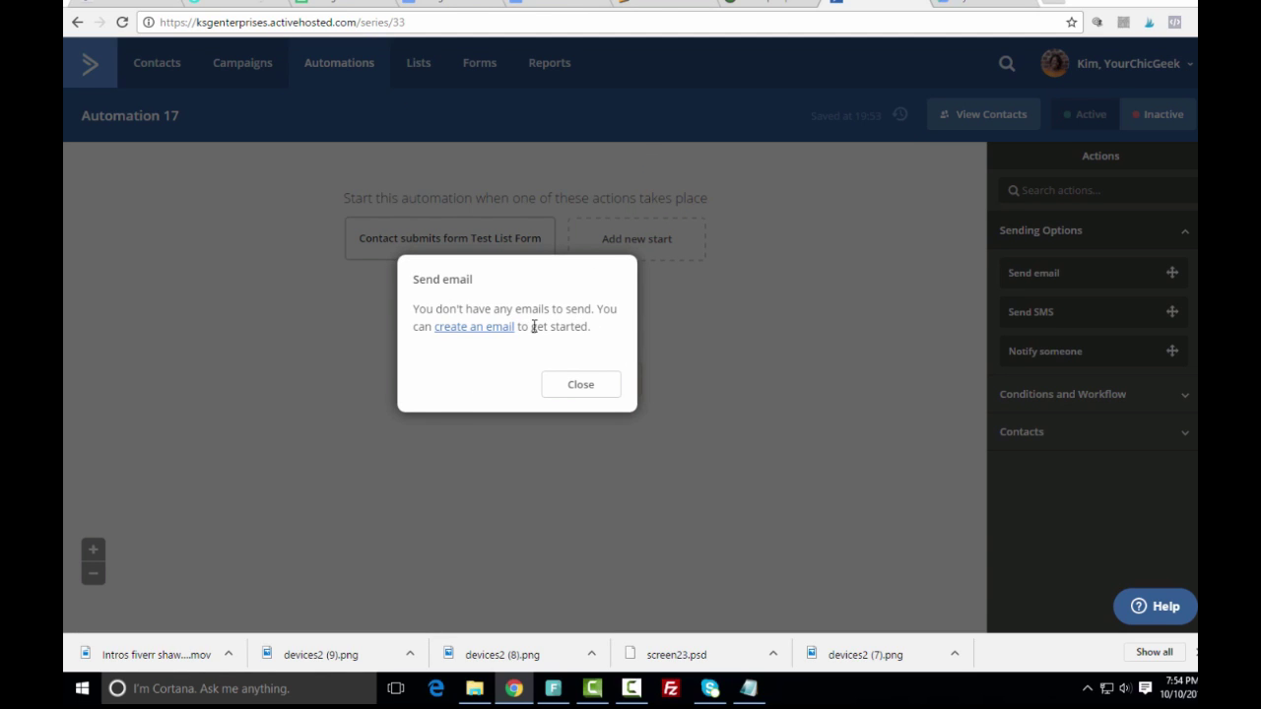
left_click(472, 329)
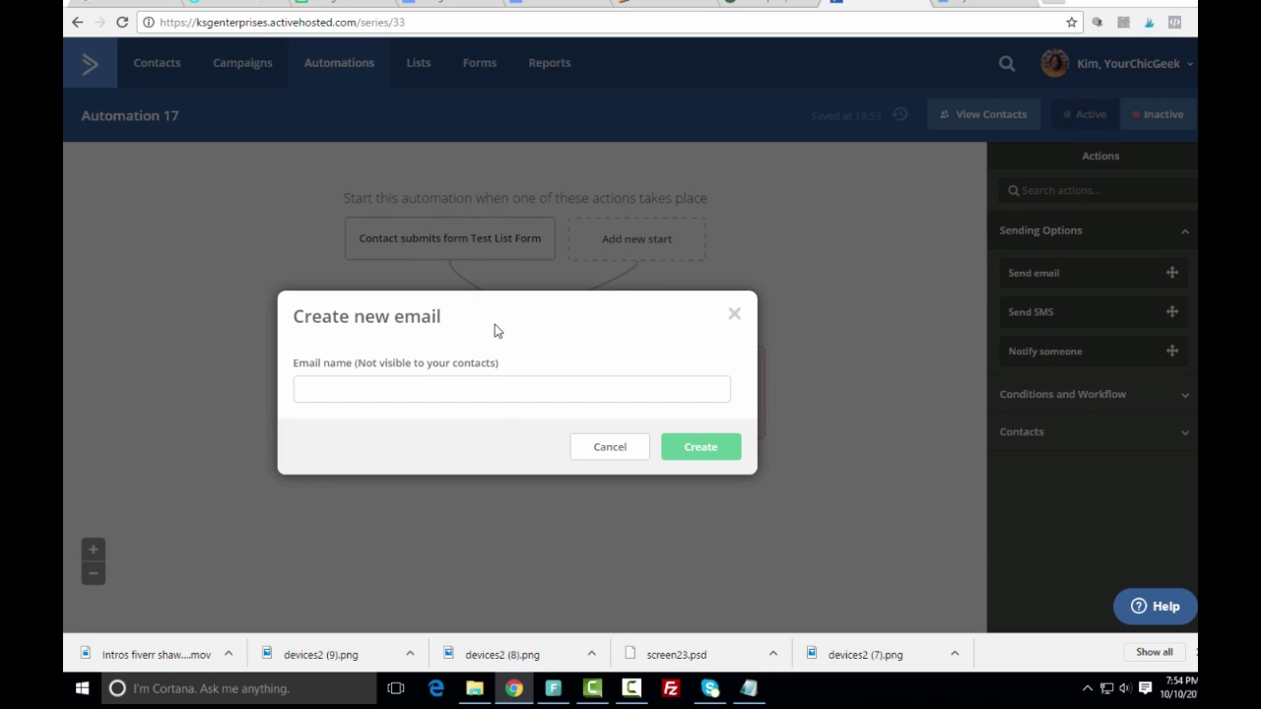
left_click(509, 386)
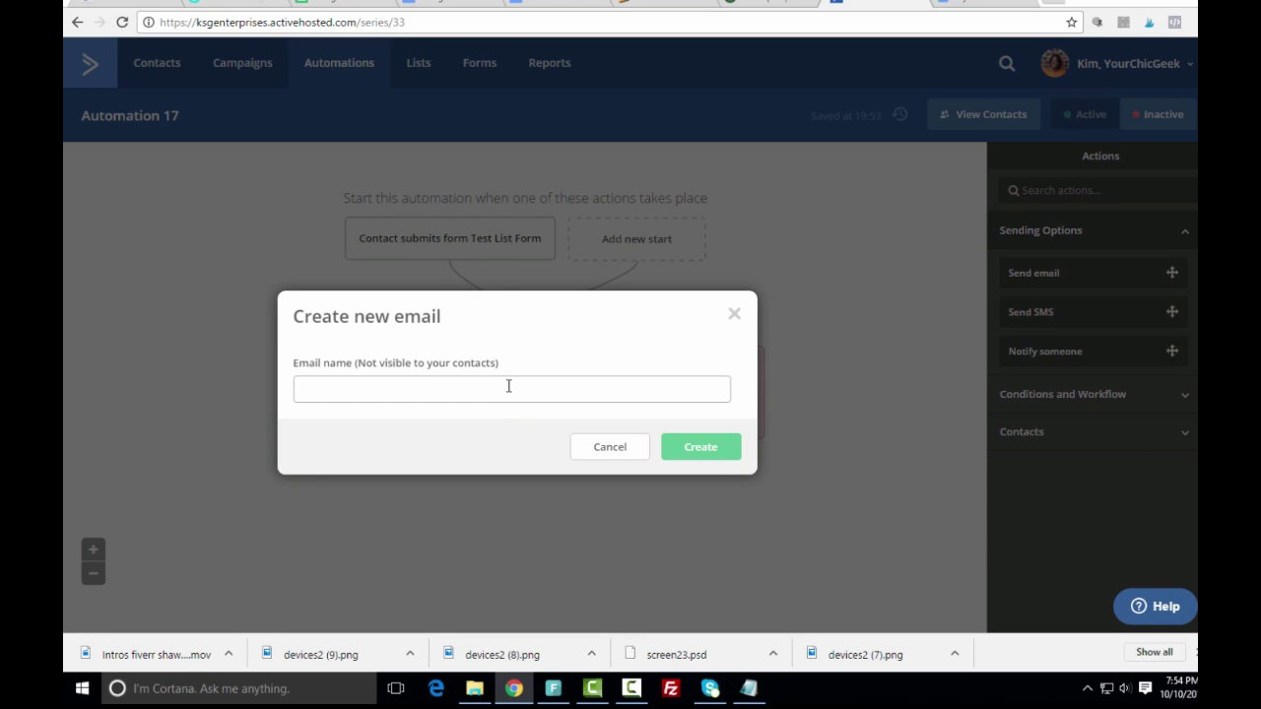
type("Free Download for Test List")
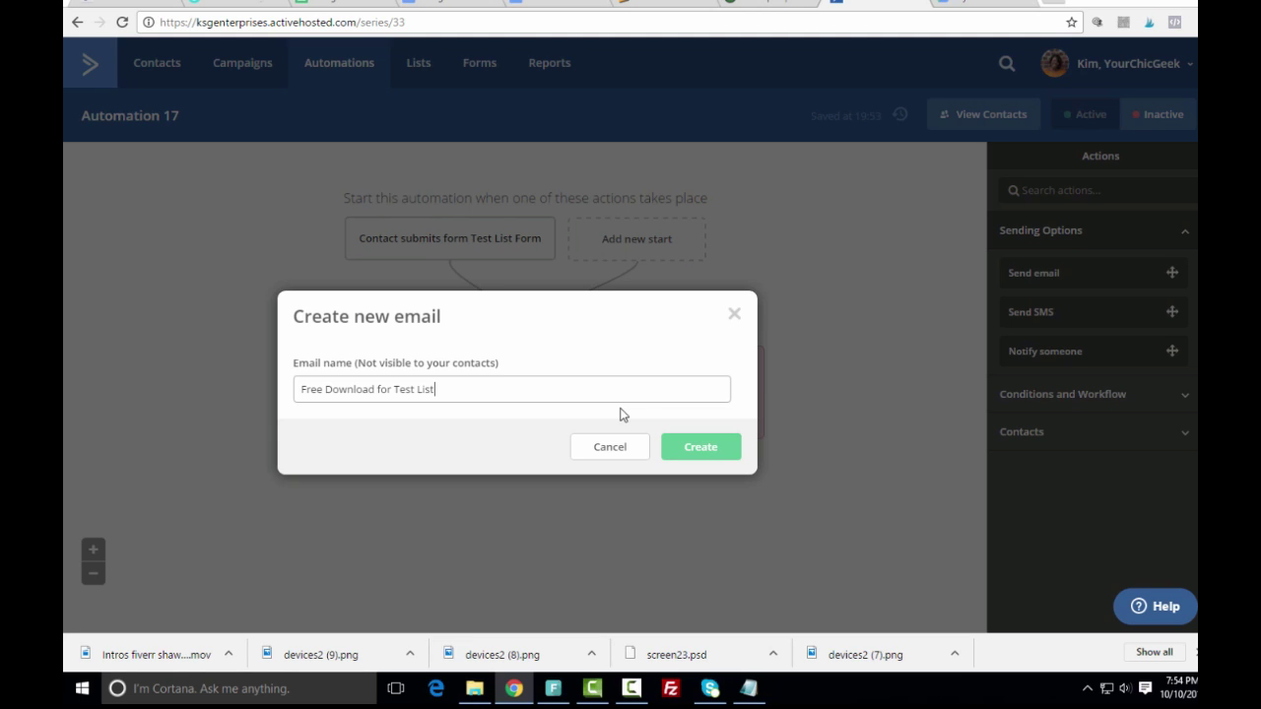
left_click(683, 450)
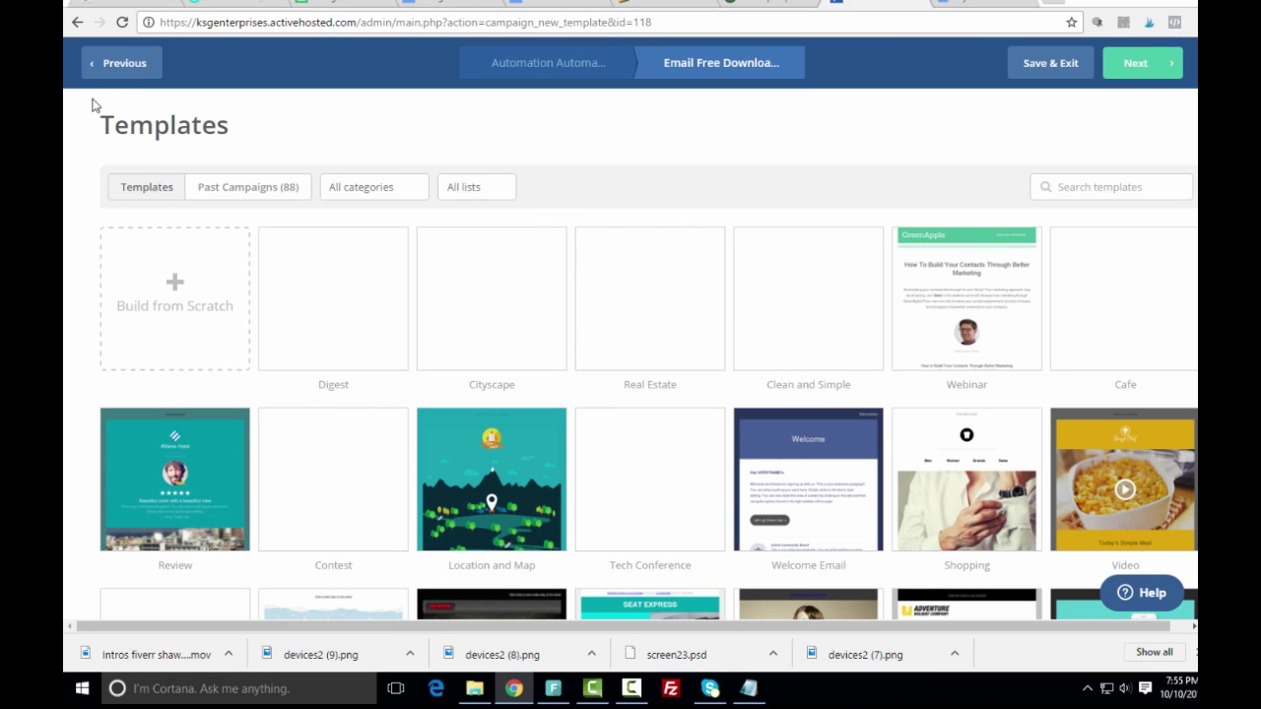
Step: Choose the "Email 4 Lesson 3" design from the past campaigns as the email's template
mouse_move(308, 324)
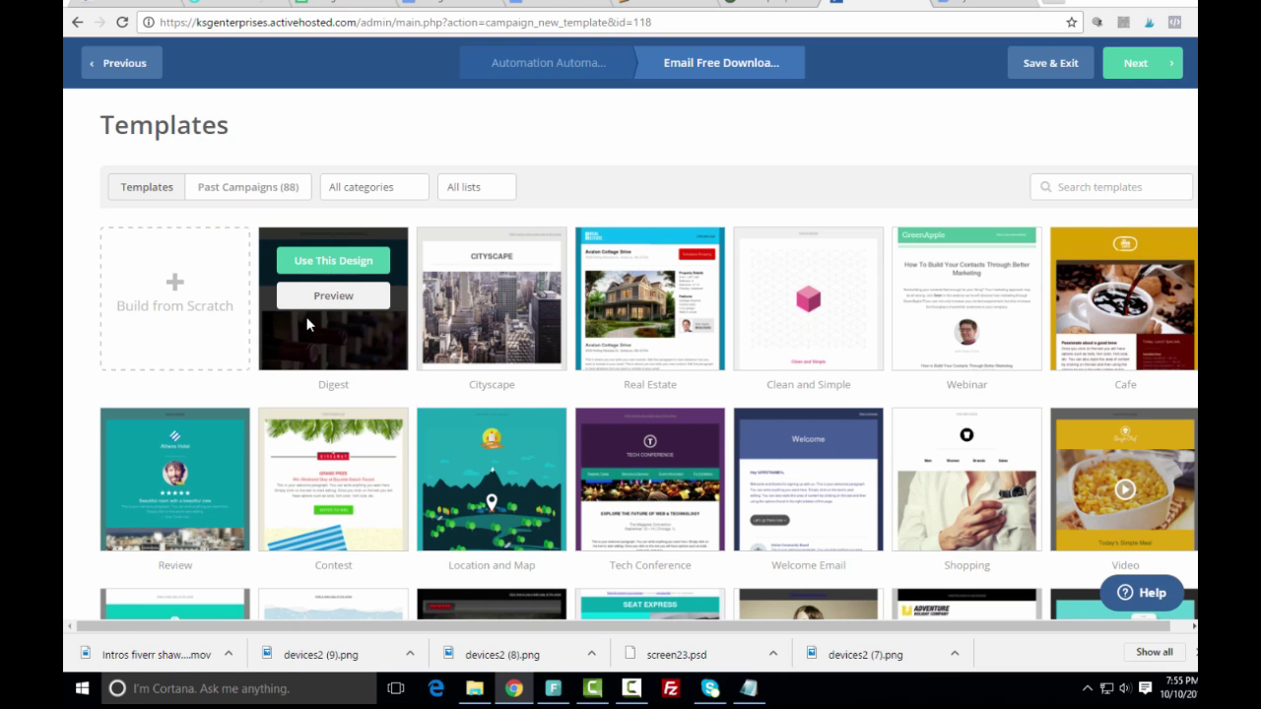
left_click(241, 188)
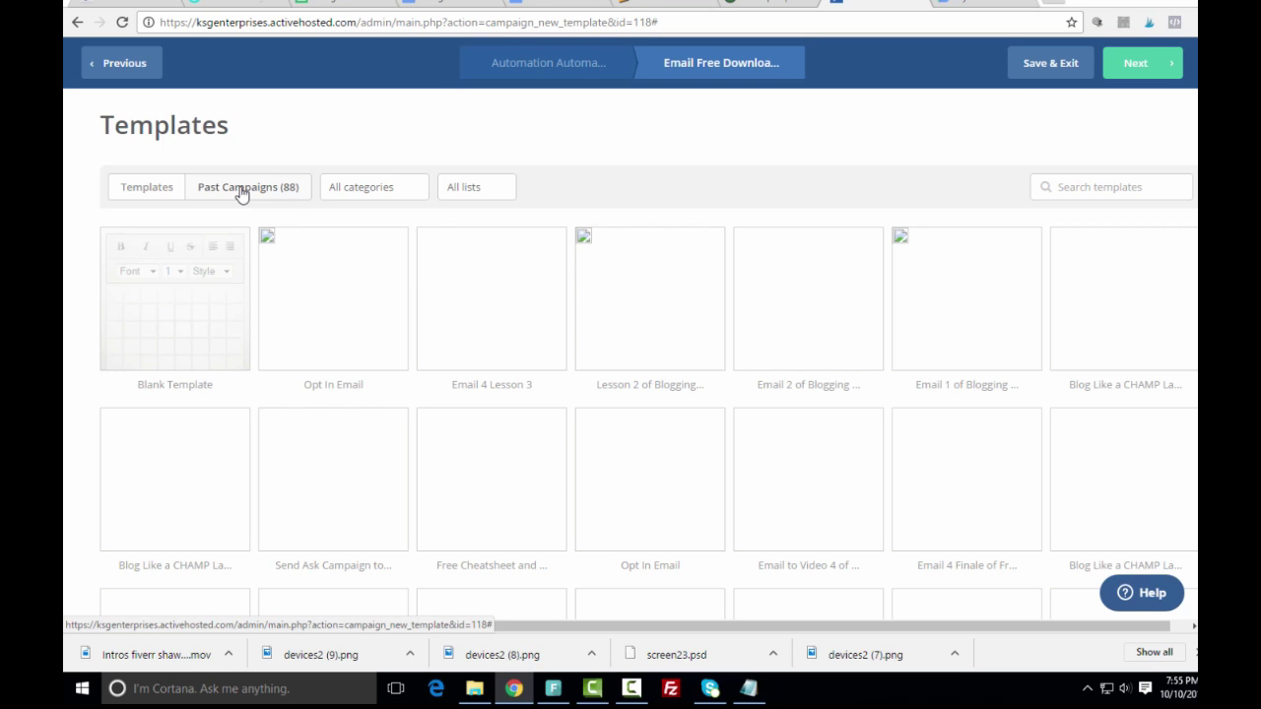
mouse_move(327, 247)
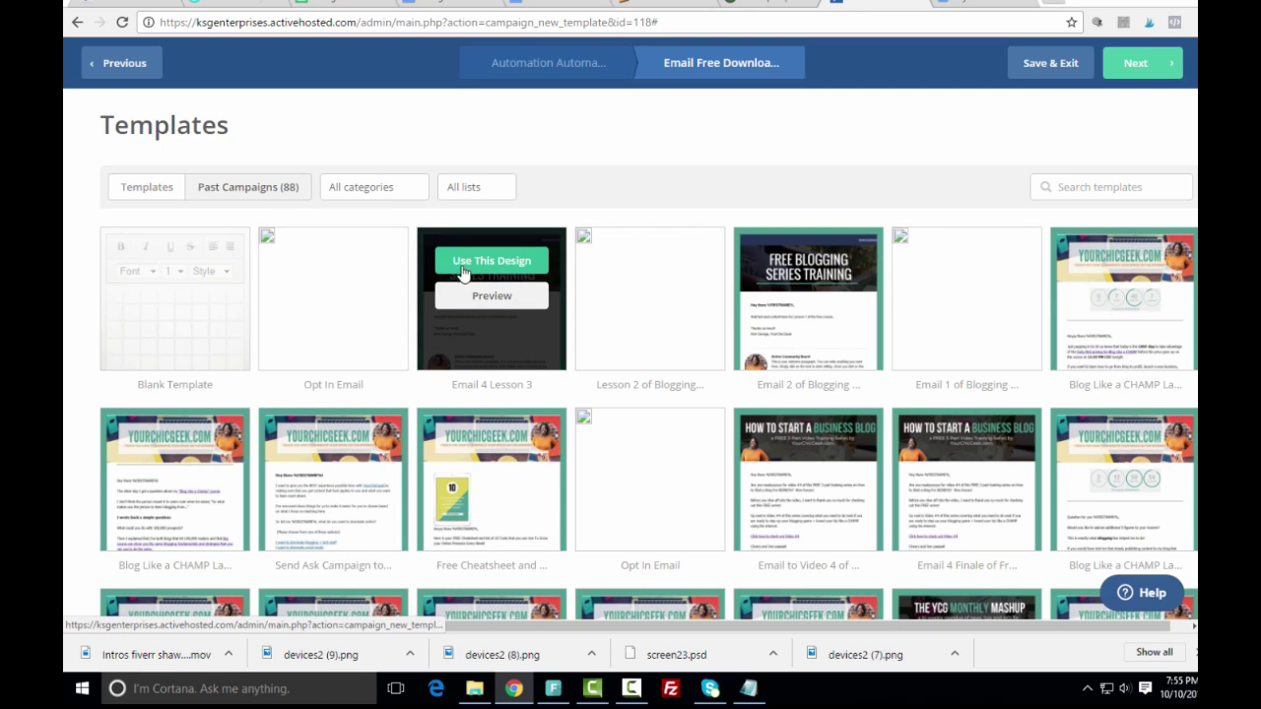
left_click(478, 264)
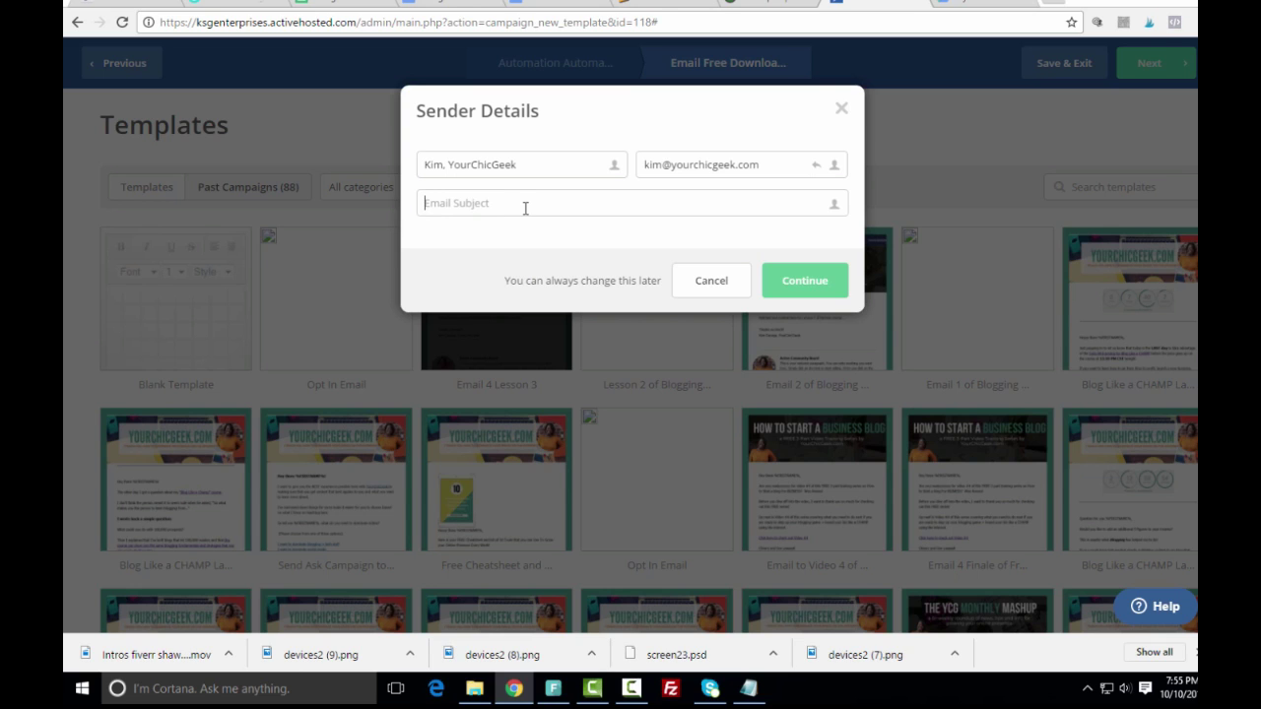
Step: Enter the email subject "Hey there, your FREE cheatsheet is ready for download..." and continue to the designer
type("Hey there, y")
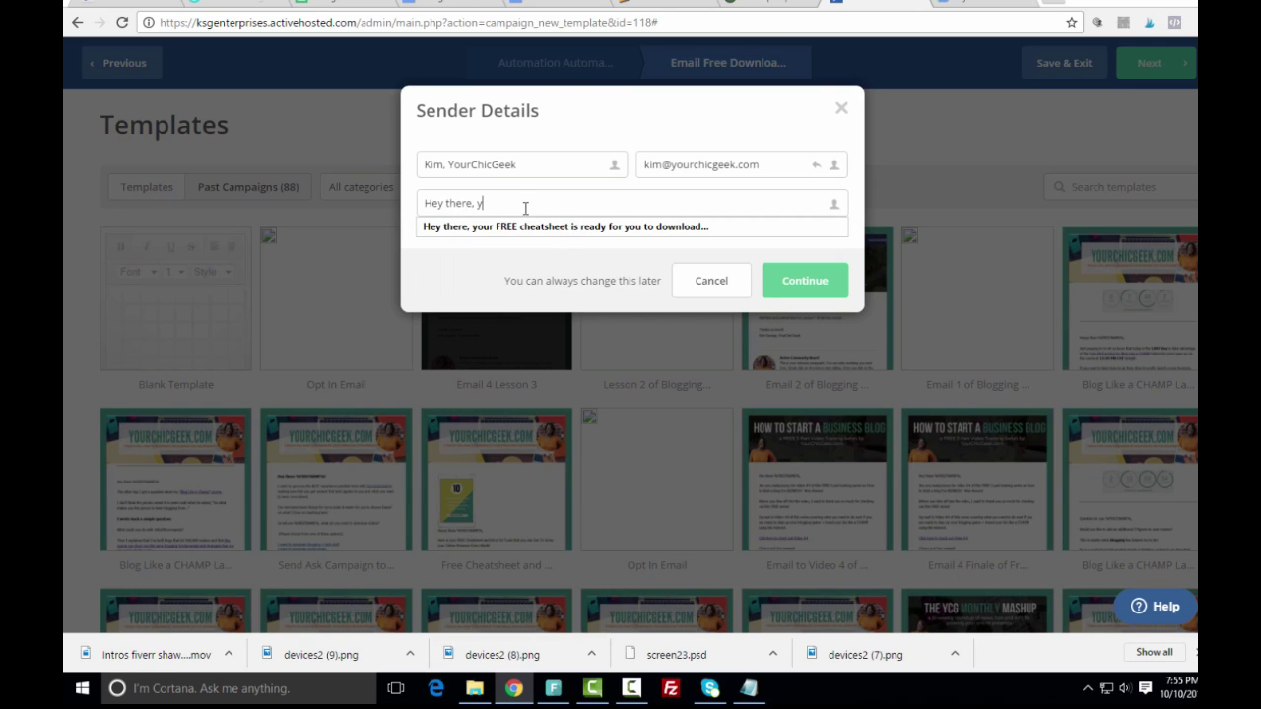
type("our FREE cheatsheet is ready for download...")
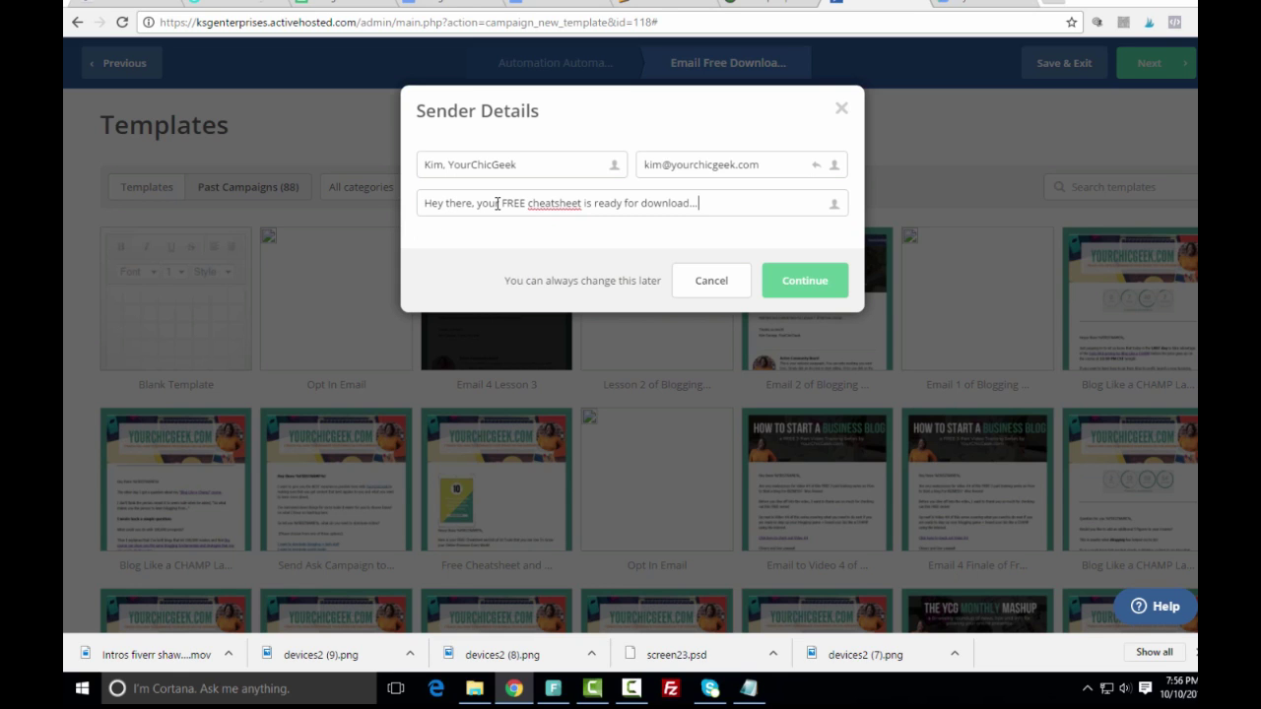
left_click(802, 281)
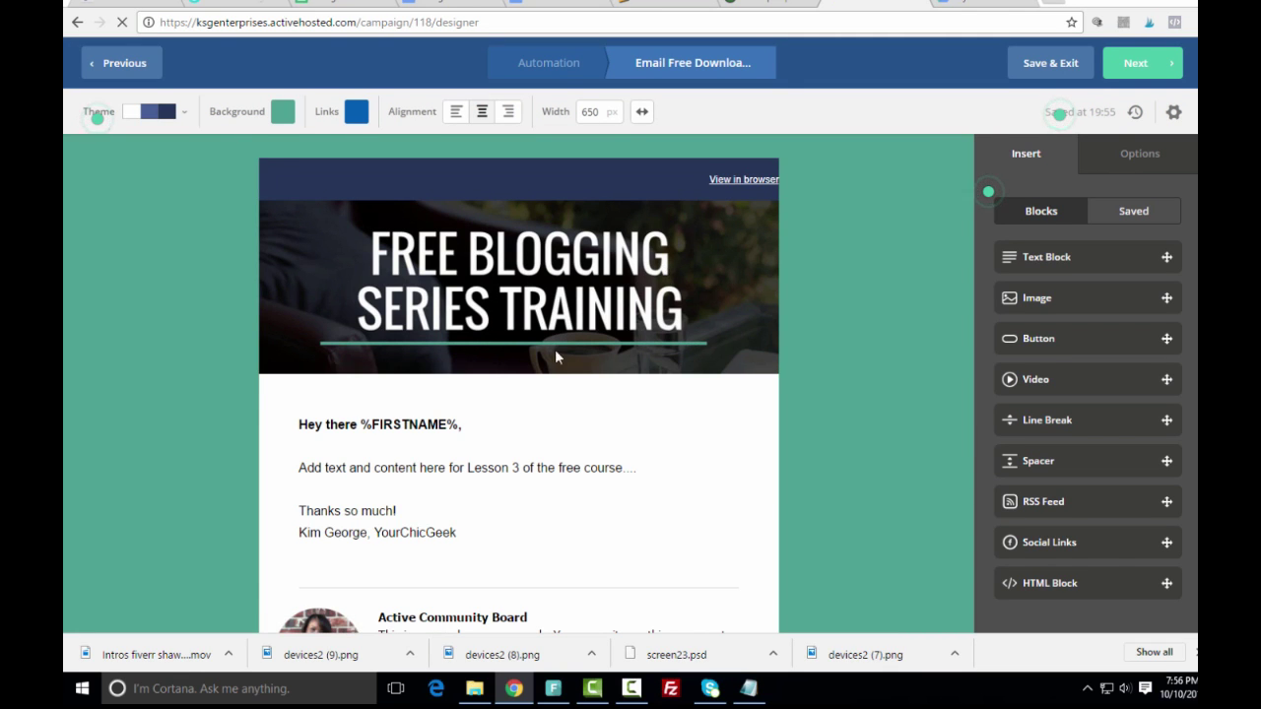
Step: Replace the Lesson 3 placeholder line with "Thanks so much for subscribing to the YourChicGeek blog. Here is your free cheatsheet."
scroll(490, 256, "down", 2)
scroll(490, 256, "up", 2)
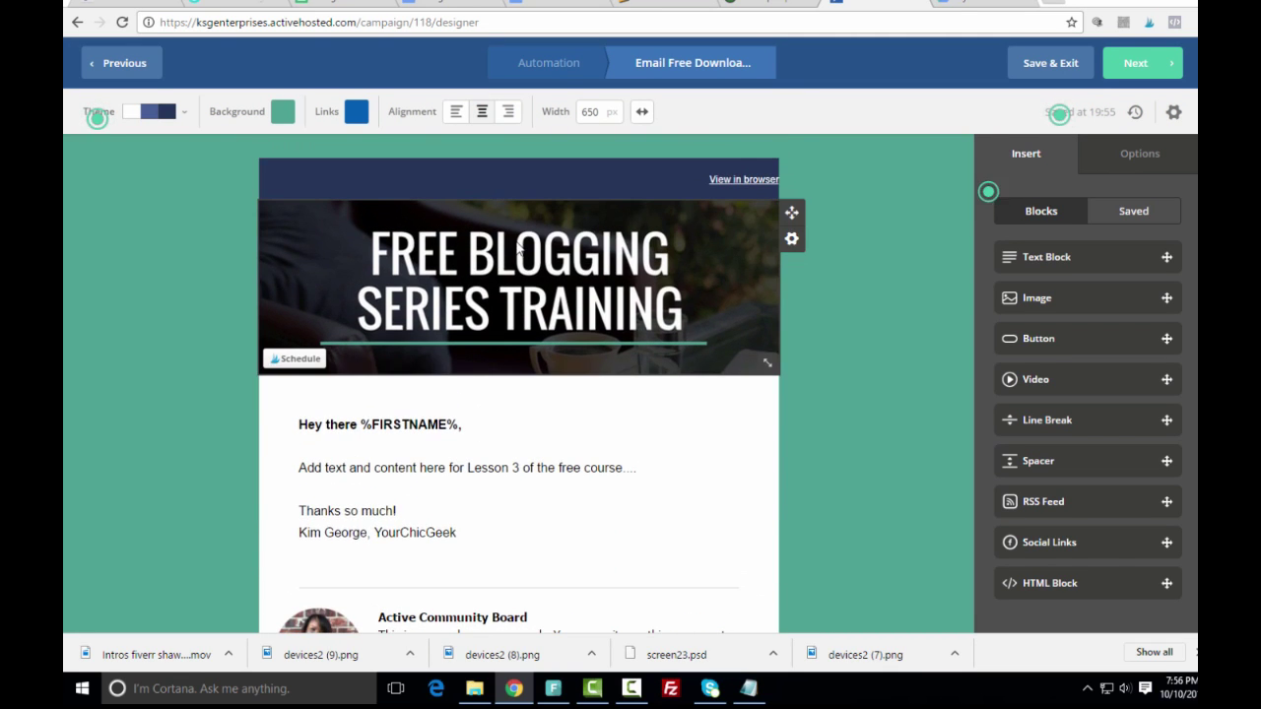
scroll(471, 317, "down", 2)
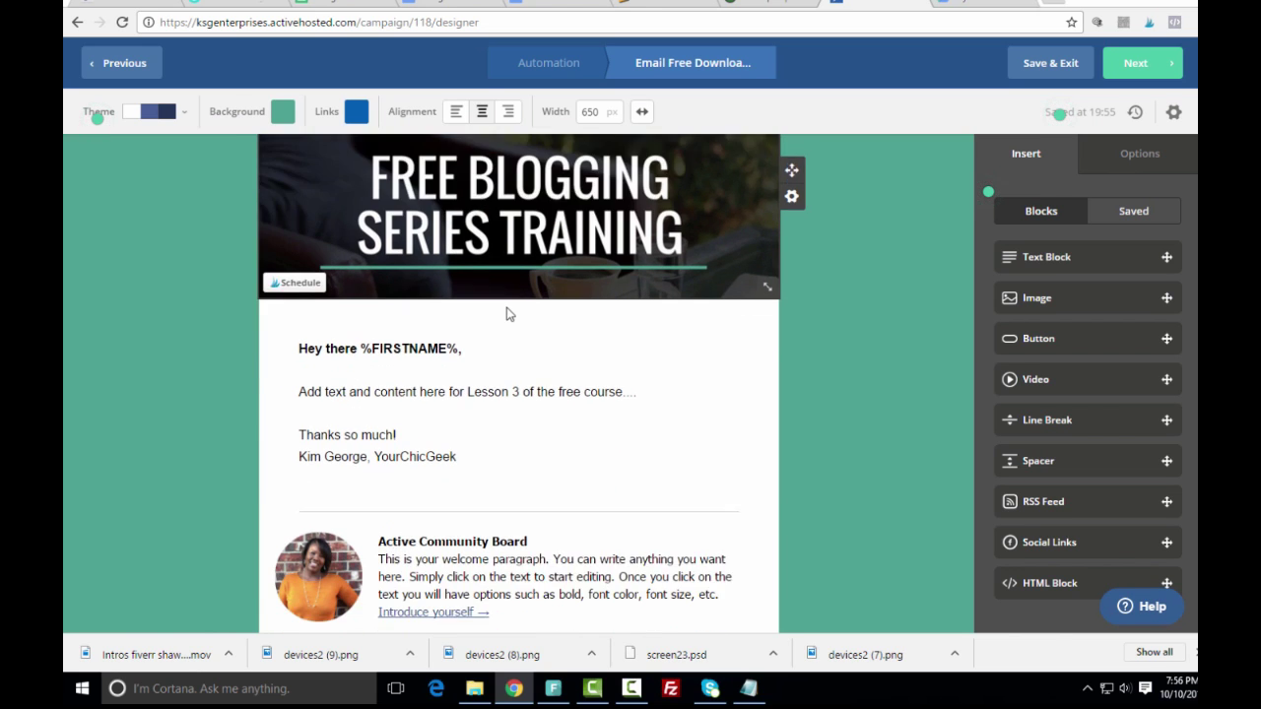
left_click(406, 278)
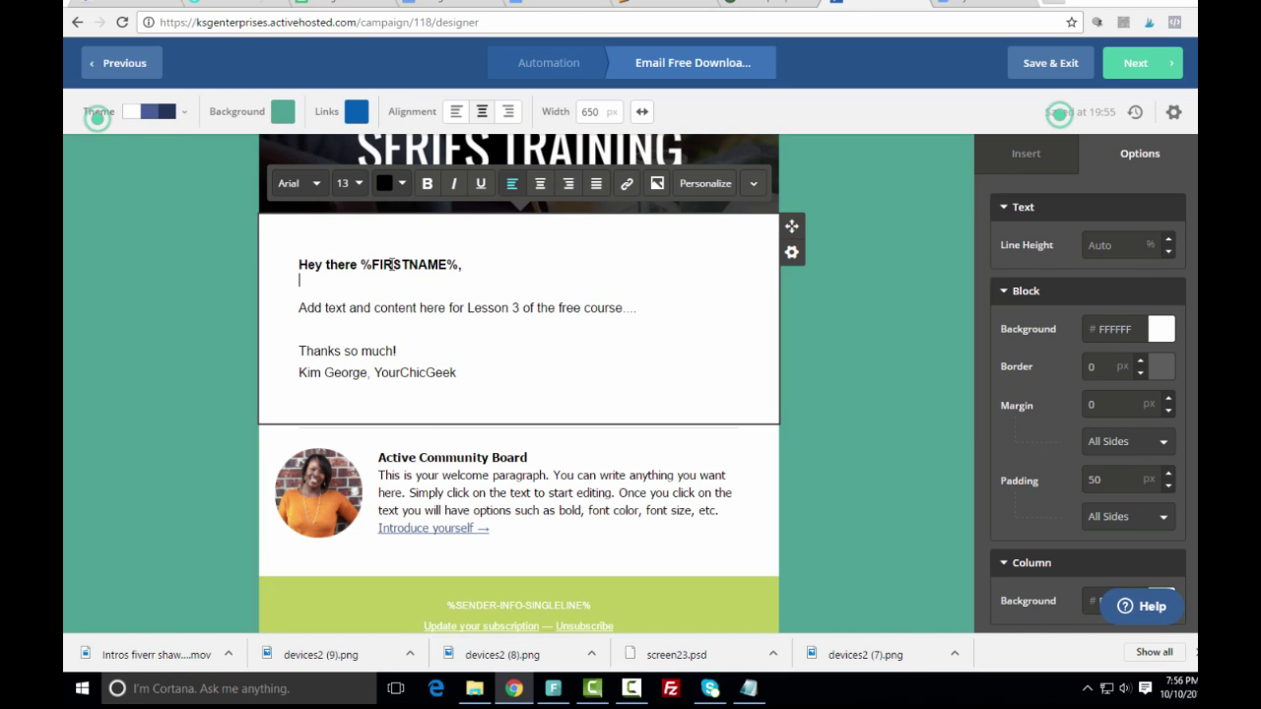
left_click_drag(616, 311, 296, 309)
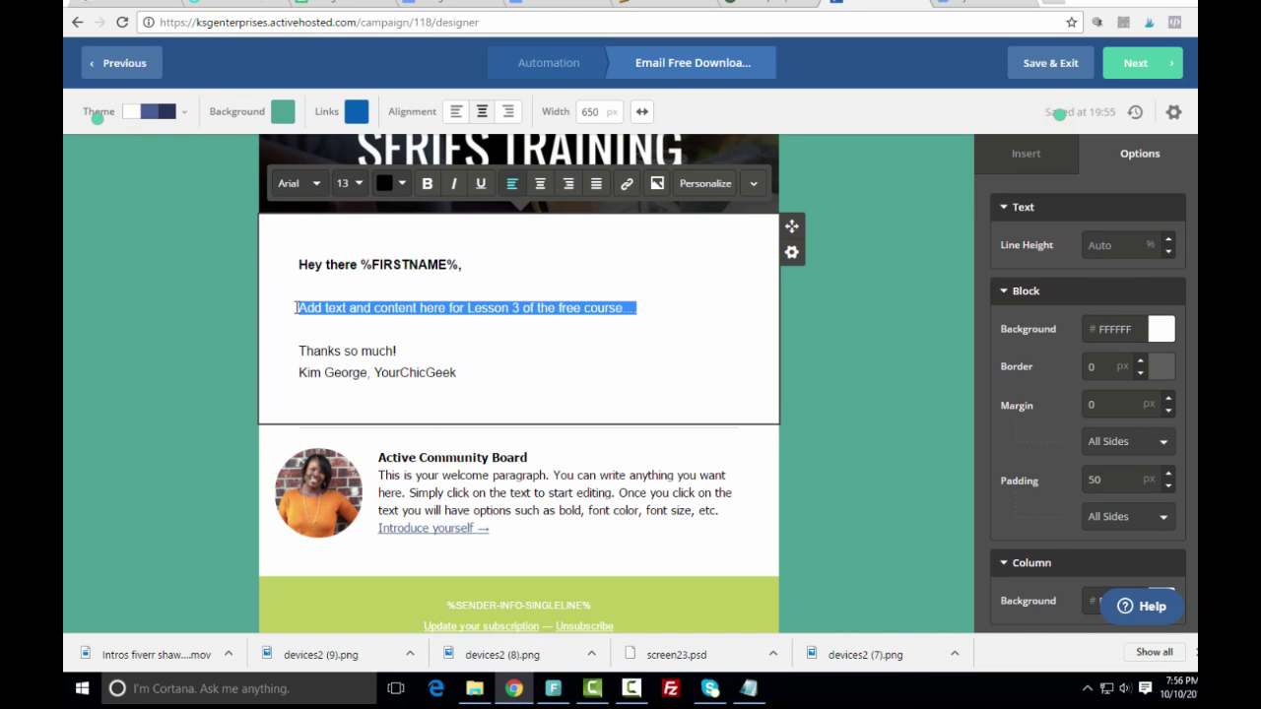
type("Thanks so muc")
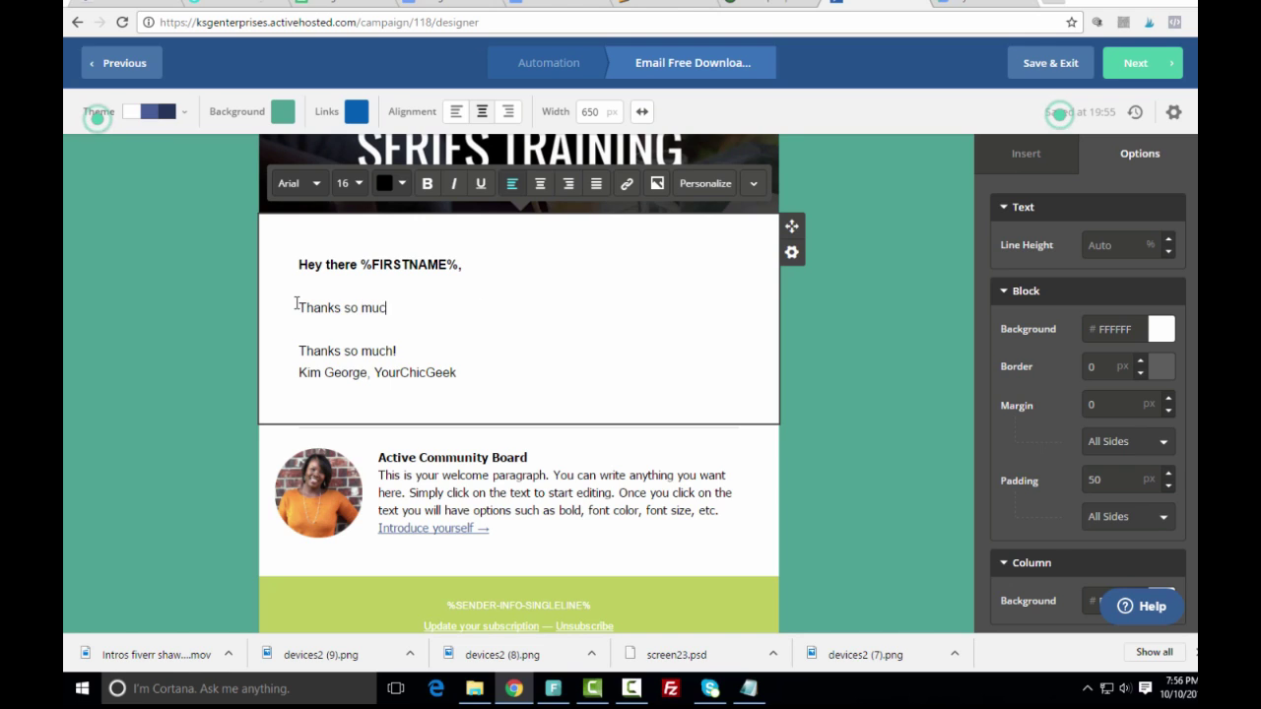
type("h for subcr")
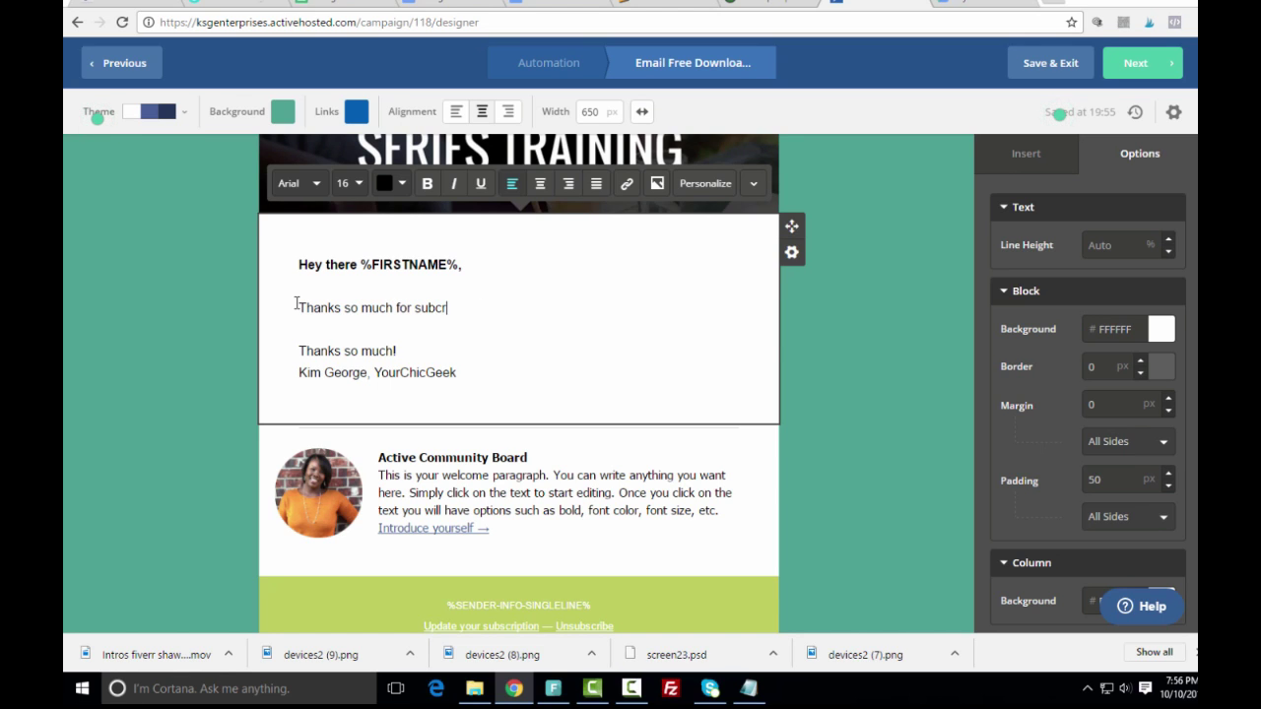
key("BackSpace")
key("BackSpace")
type("scribing to the Your")
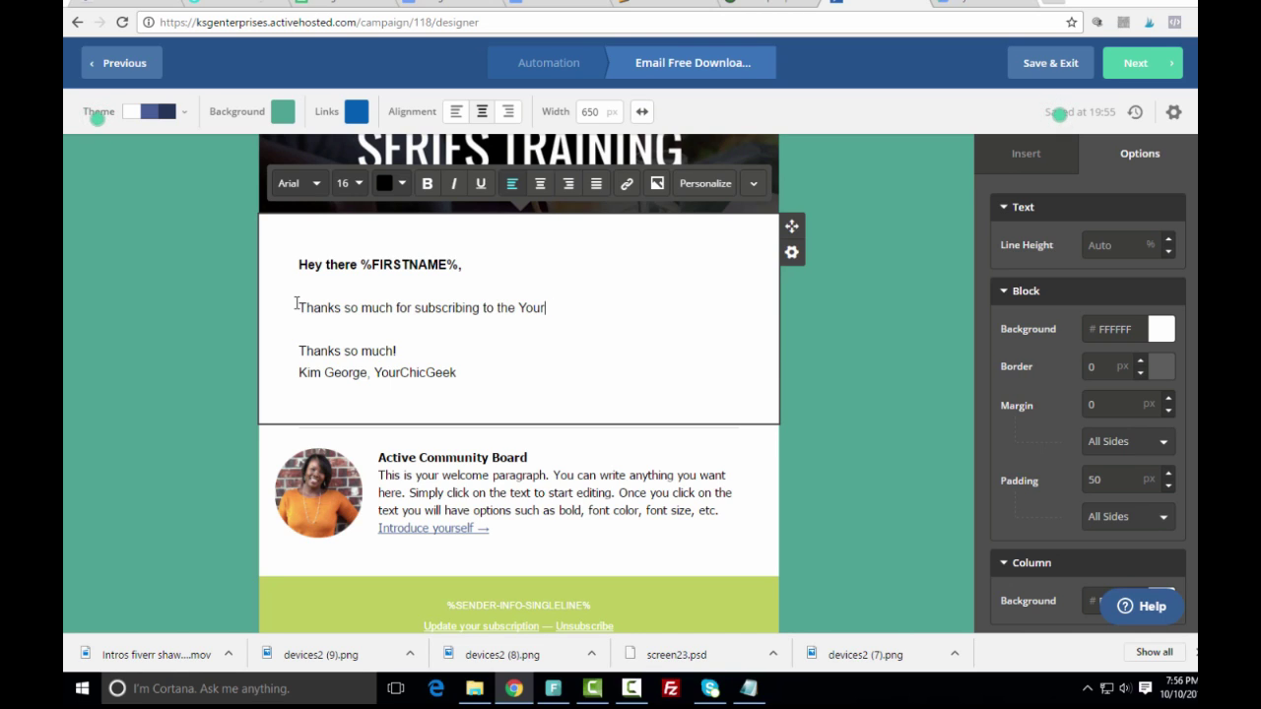
type("ChicGeek blog")
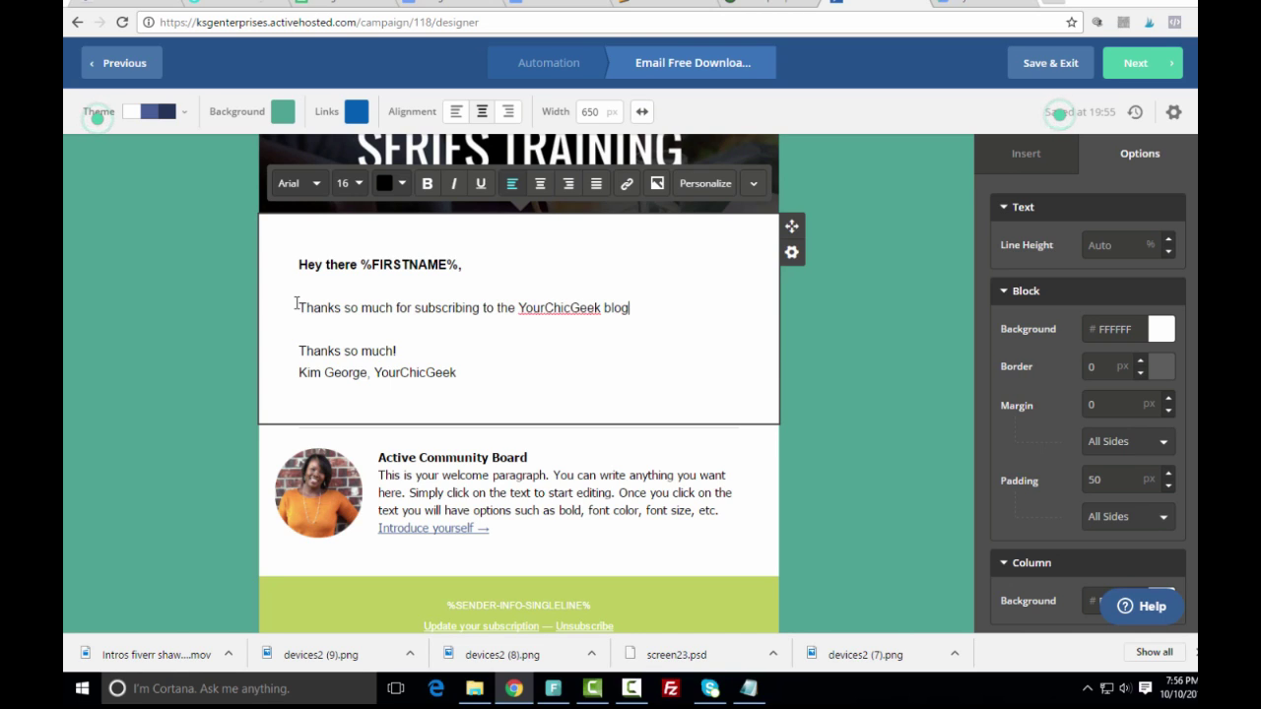
type(". Here is your")
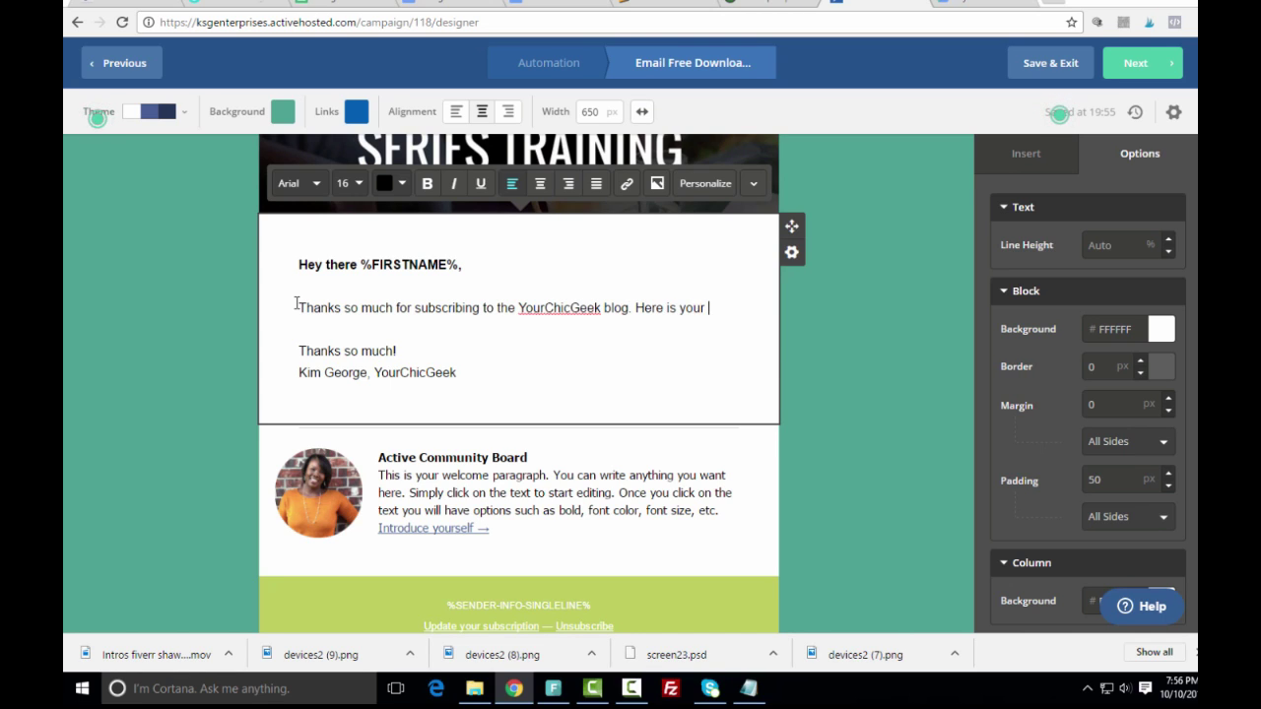
type(" free cheats")
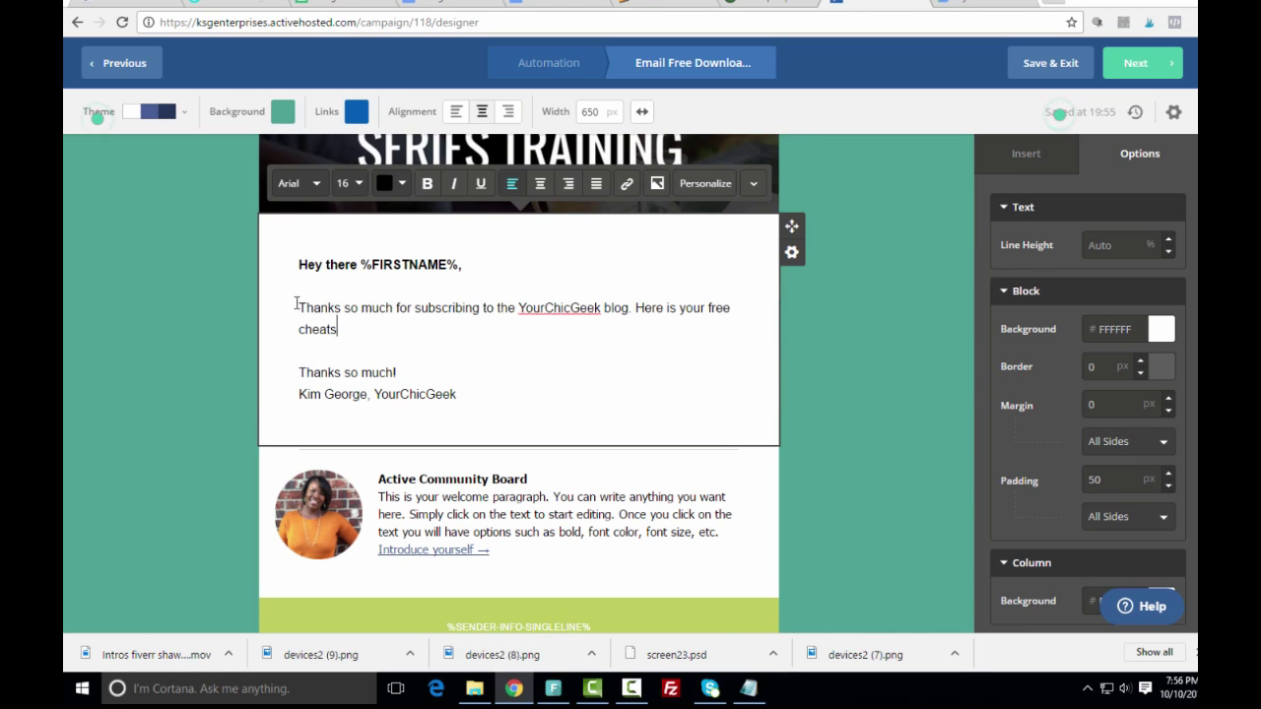
type("heet  You can click here to dlo")
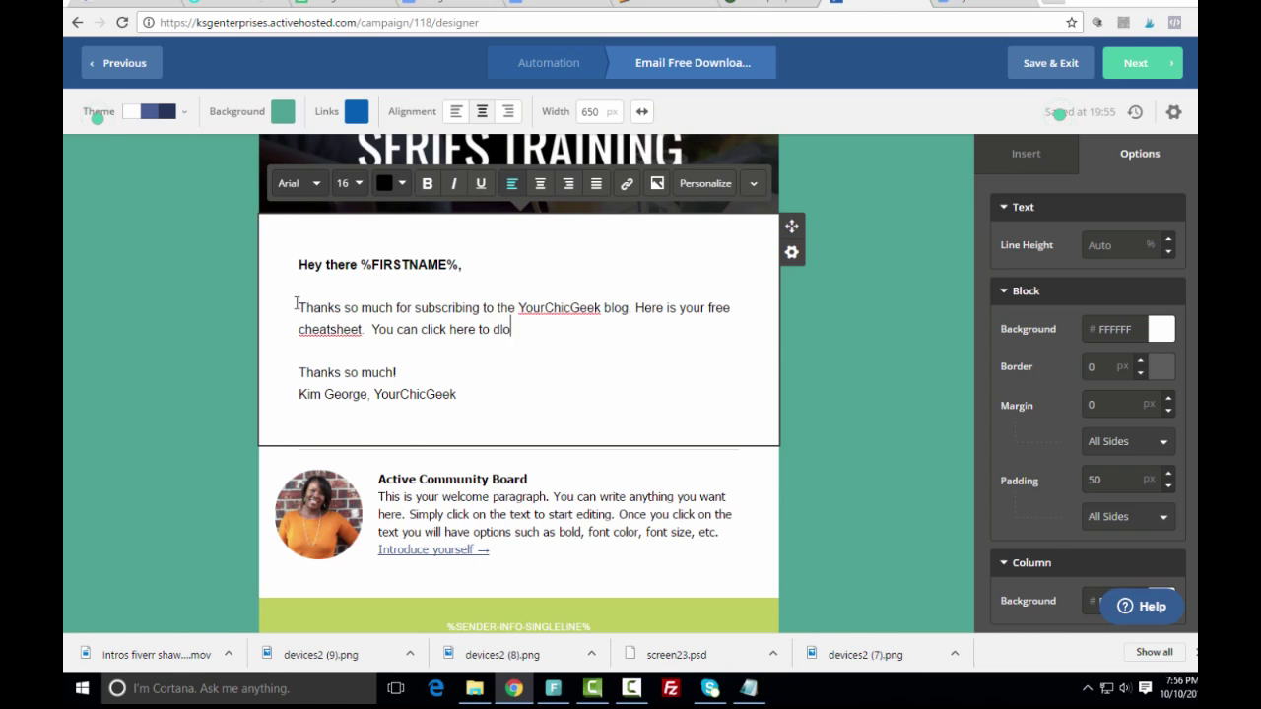
key("BackSpace")
key("BackSpace")
key("BackSpace")
key("BackSpace")
key("BackSpace")
key("BackSpace")
key("BackSpace")
key("BackSpace")
key("BackSpace")
key("BackSpace")
key("BackSpace")
key("BackSpace")
key("BackSpace")
key("BackSpace")
key("BackSpace")
key("BackSpace")
key("BackSpace")
key("BackSpace")
key("BackSpace")
key("BackSpace")
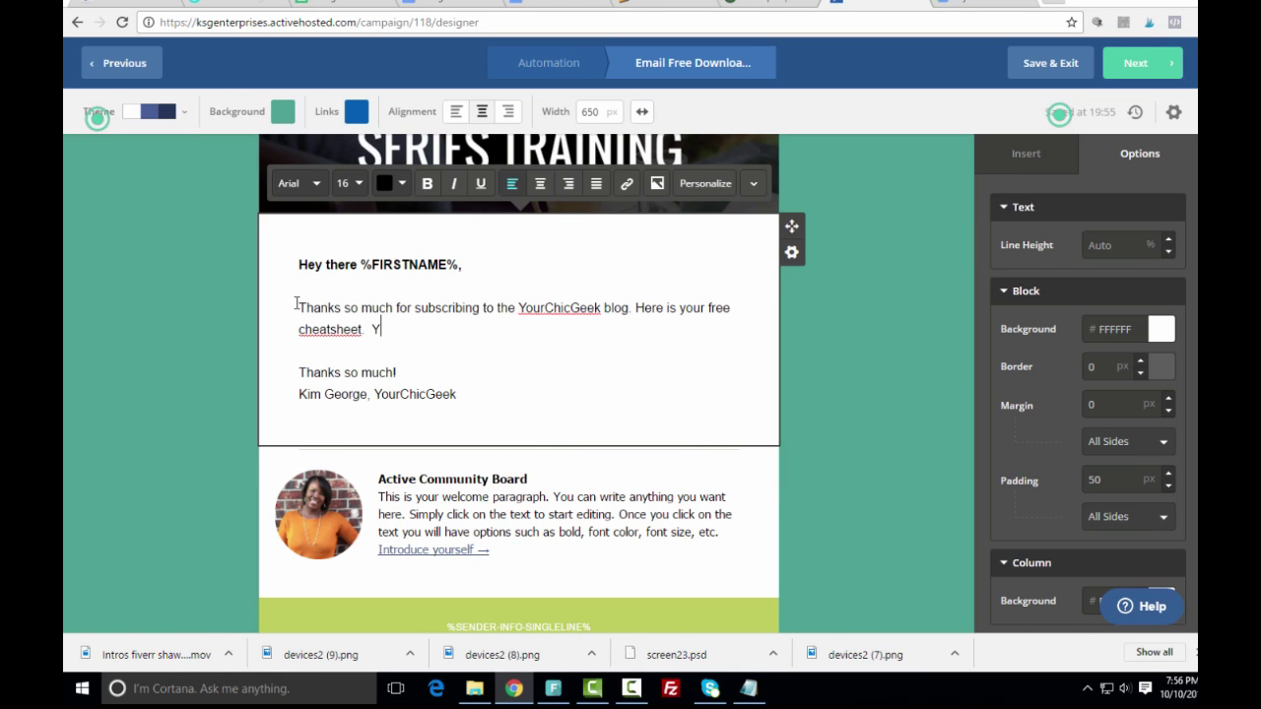
Step: Add the line "Click here to download it." below the cheatsheet paragraph, followed by a separate "Regards," line
key("Return")
type("Click")
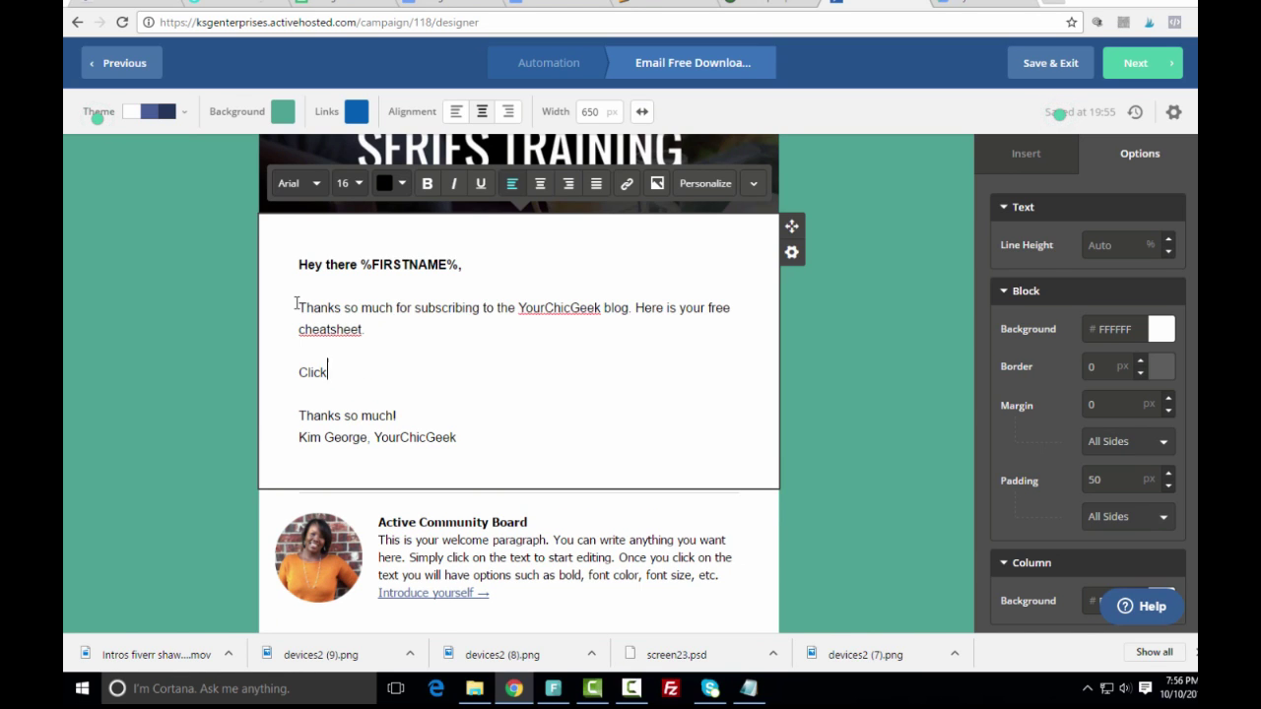
type(" here to downlaod it")
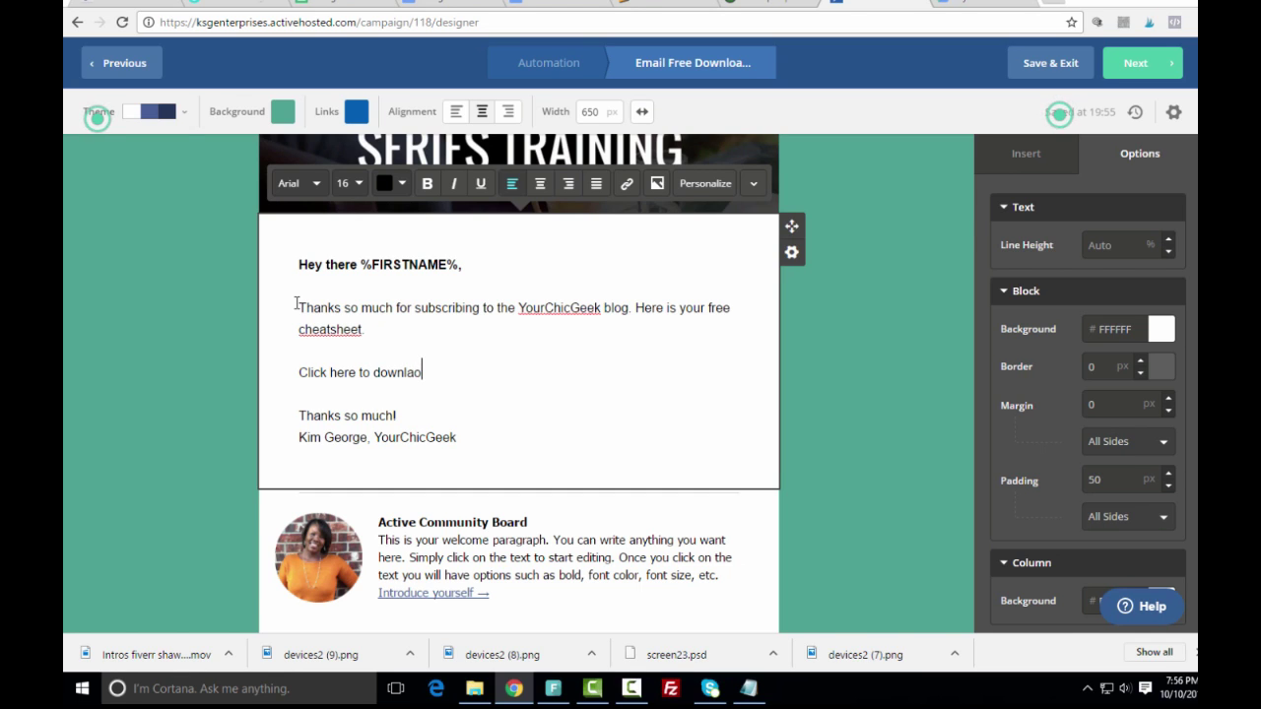
key("BackSpace")
type("ad it.")
key("Return")
key("Return")
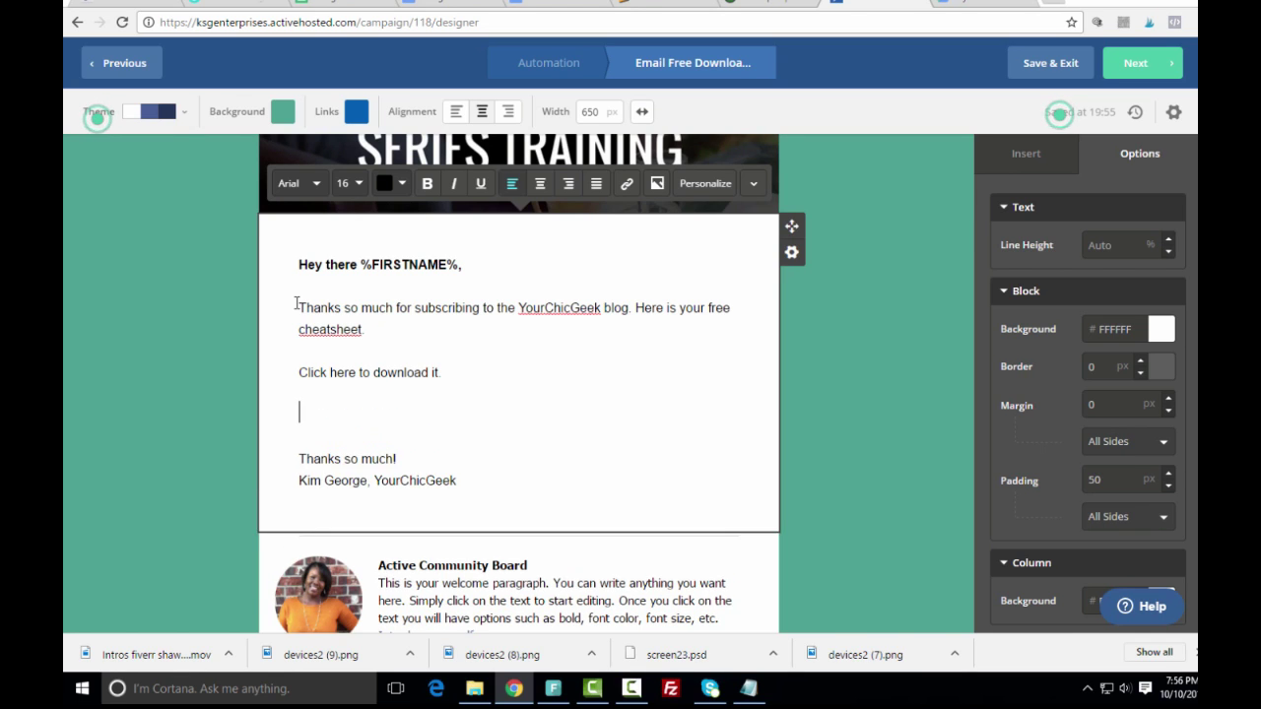
type("Regards,")
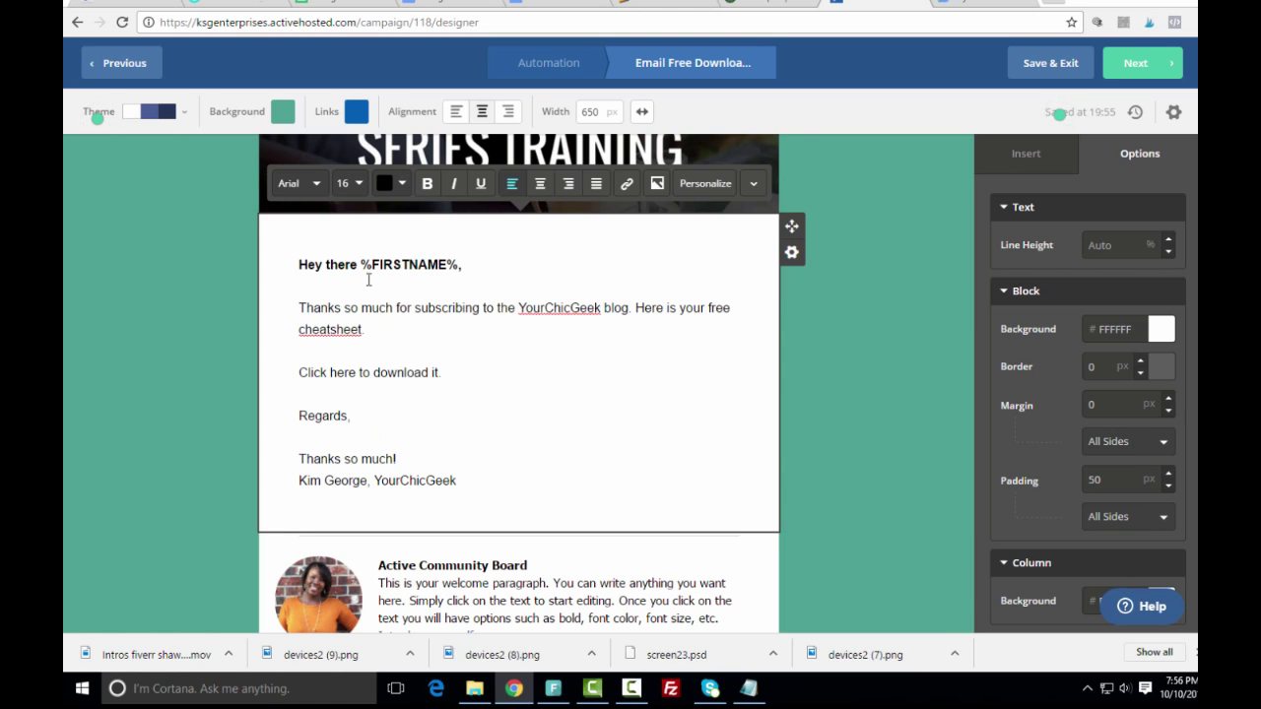
Step: Link the "Click here to download it." line to the workbook PDF using its shareable link copied from Google Drive
left_click_drag(442, 372, 299, 347)
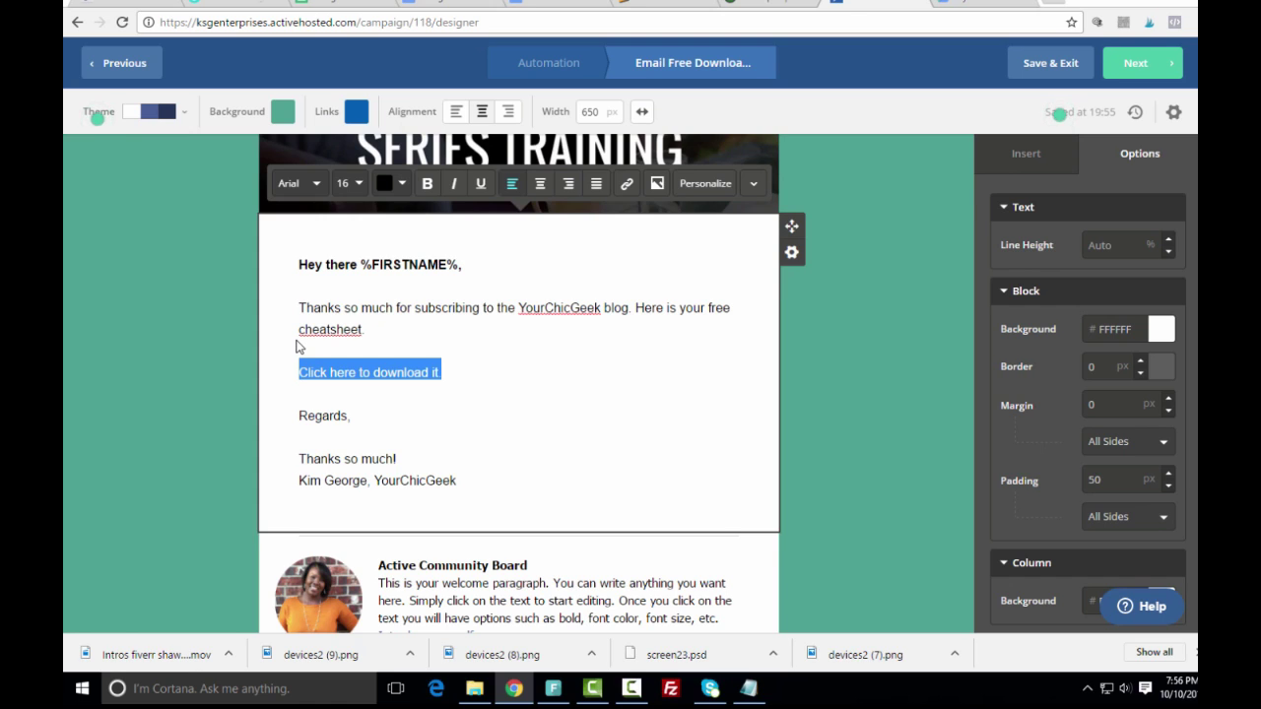
left_click(627, 192)
left_click(952, 6)
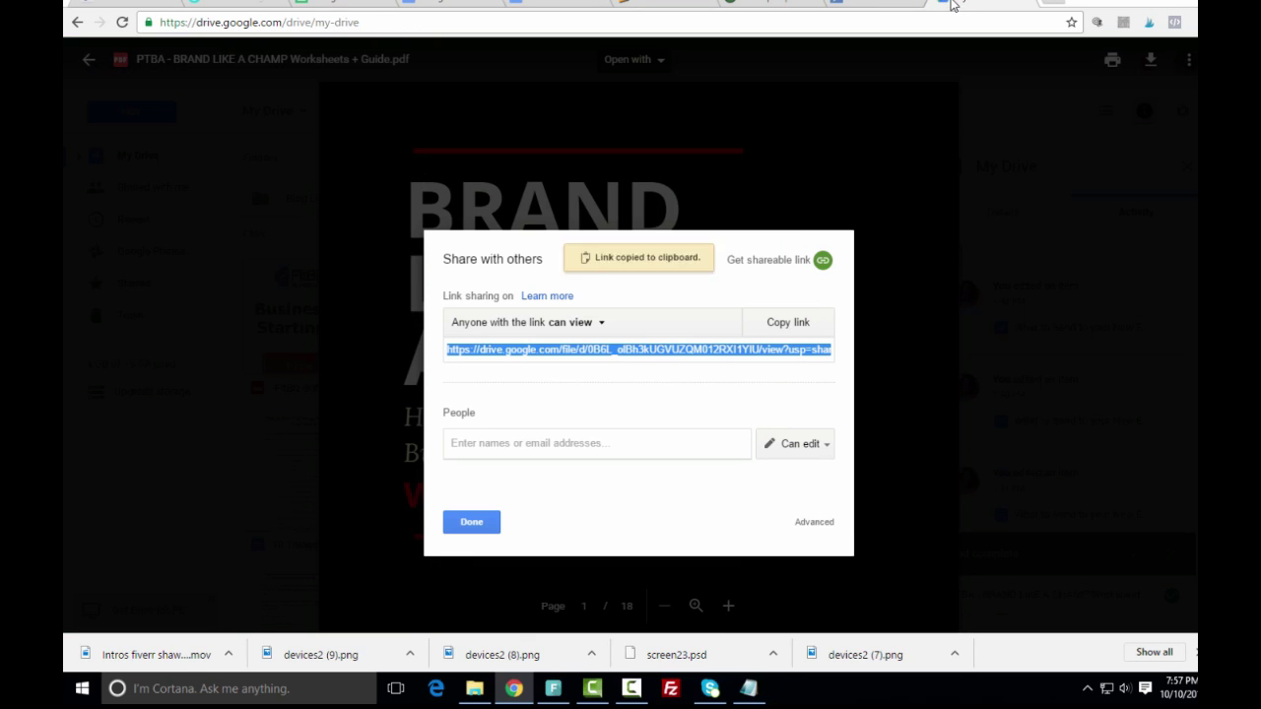
left_click(786, 323)
left_click(859, 4)
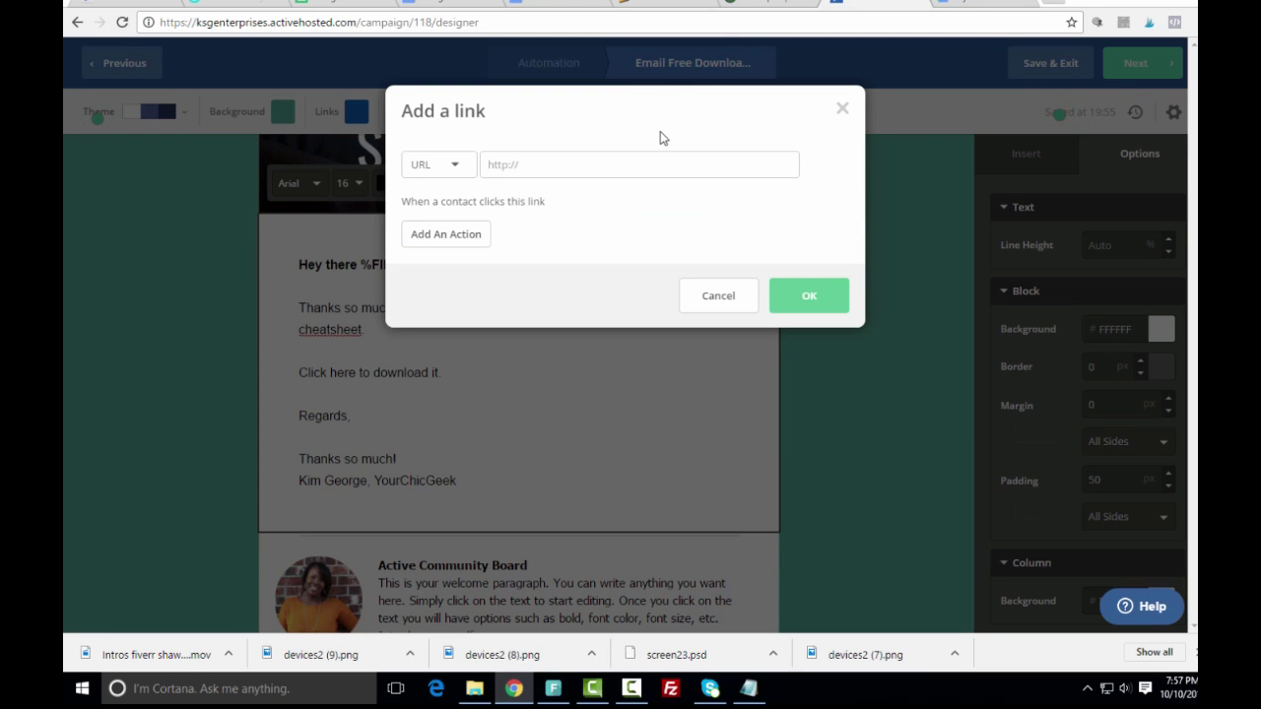
right_click(532, 166)
left_click(575, 264)
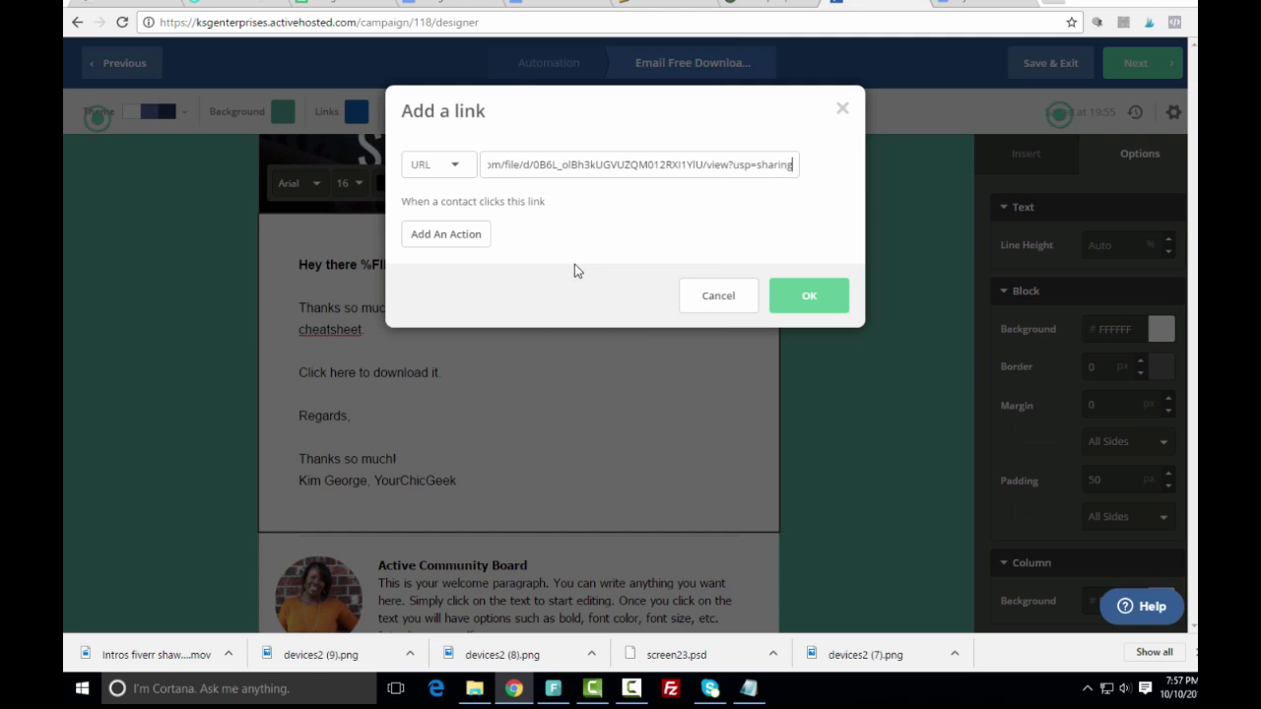
left_click(818, 304)
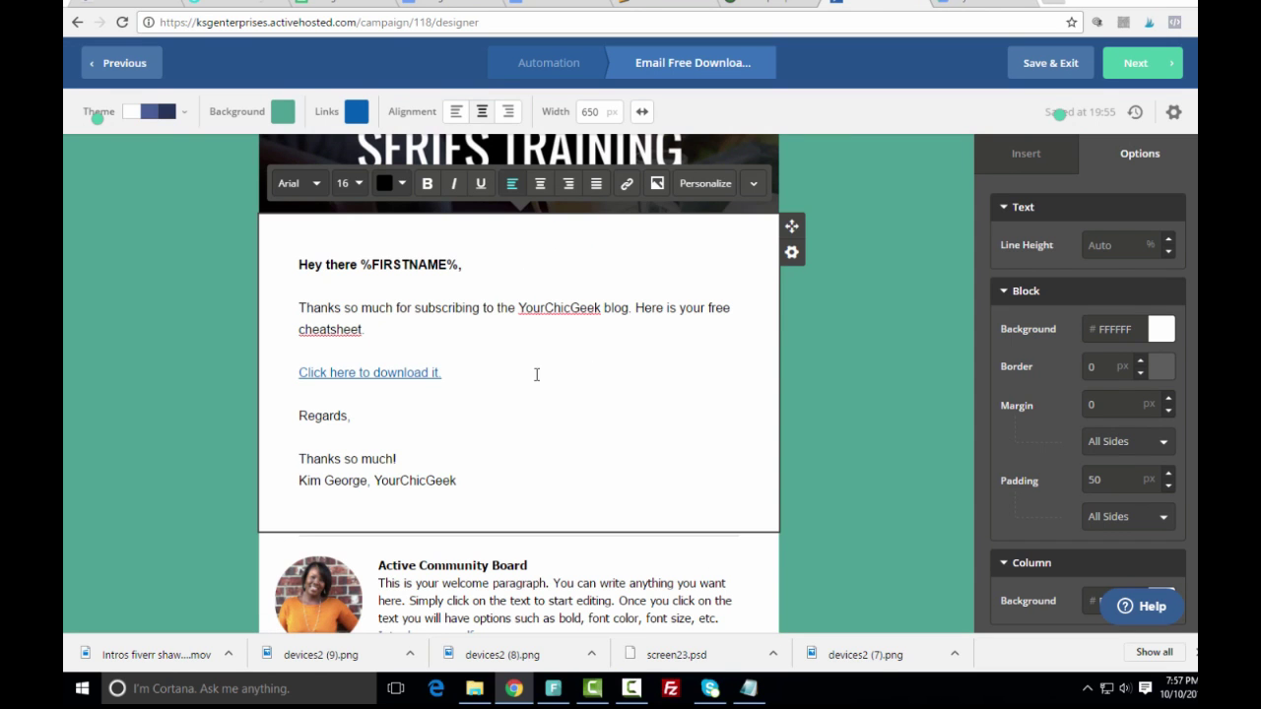
Step: Continue to the campaign summary and send a test email to the prefilled address, choosing to send it anyway
scroll(567, 422, "up", 1)
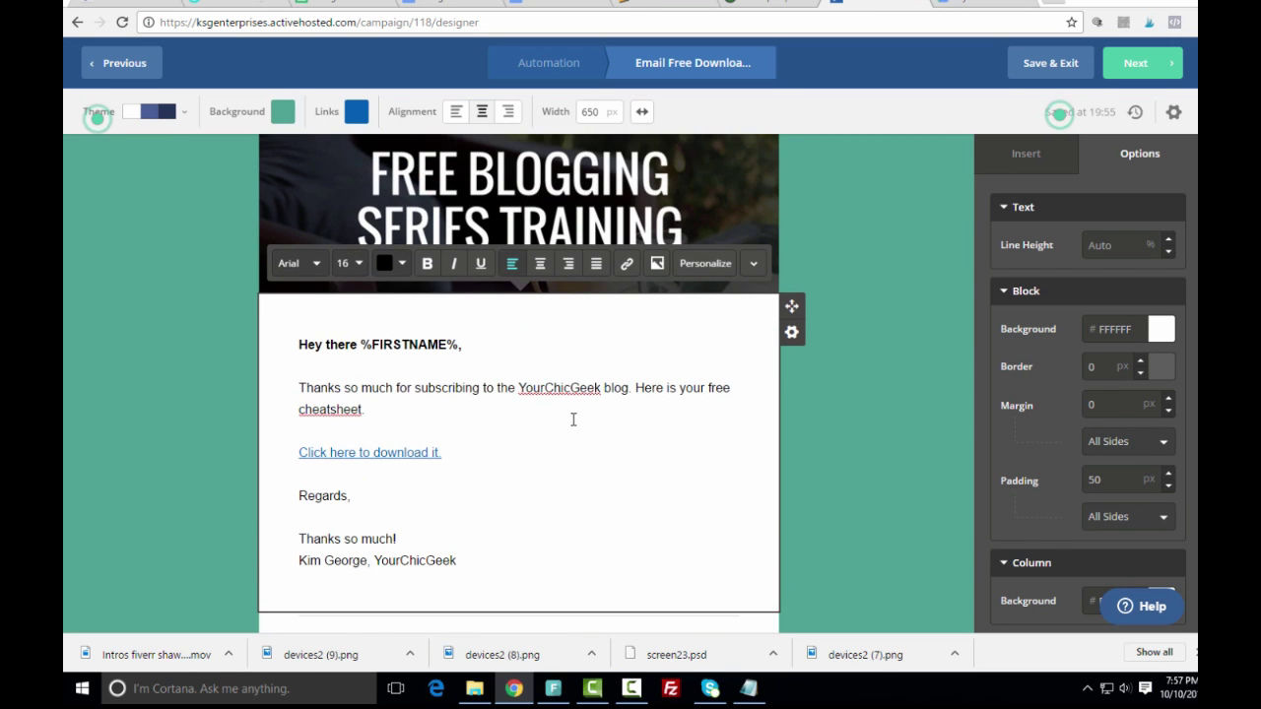
scroll(532, 443, "down", 1)
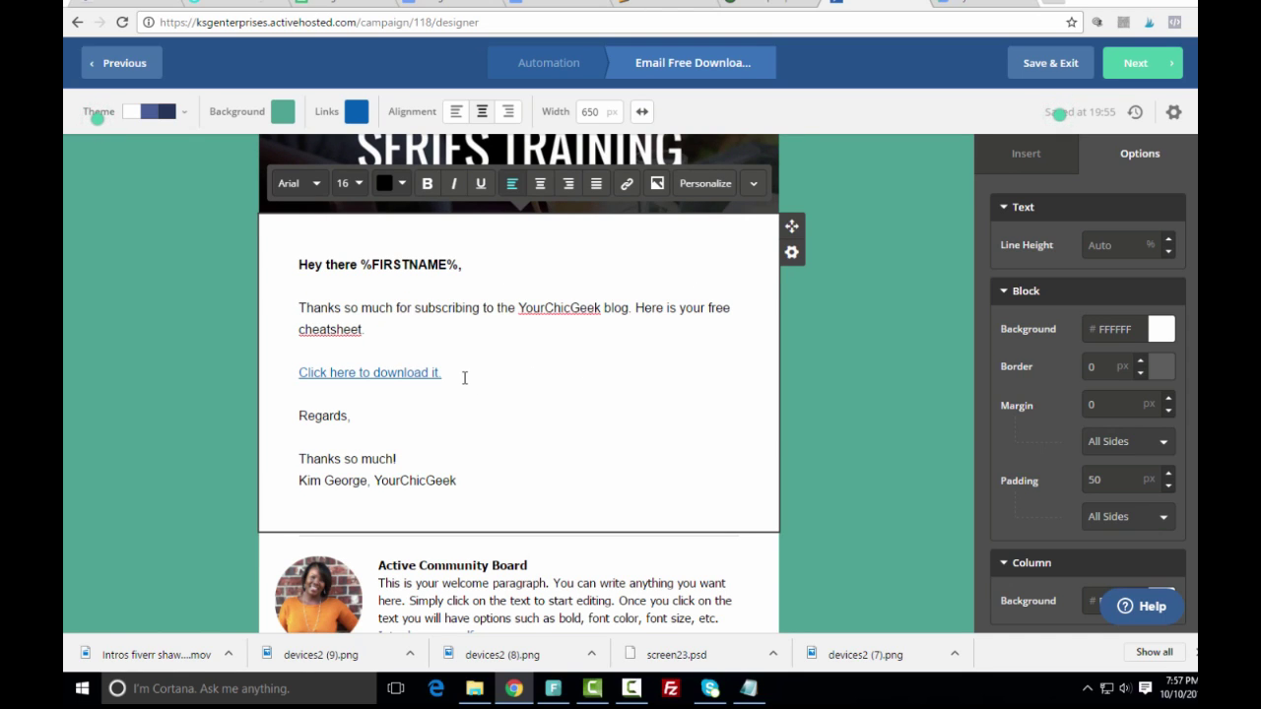
left_click(1135, 75)
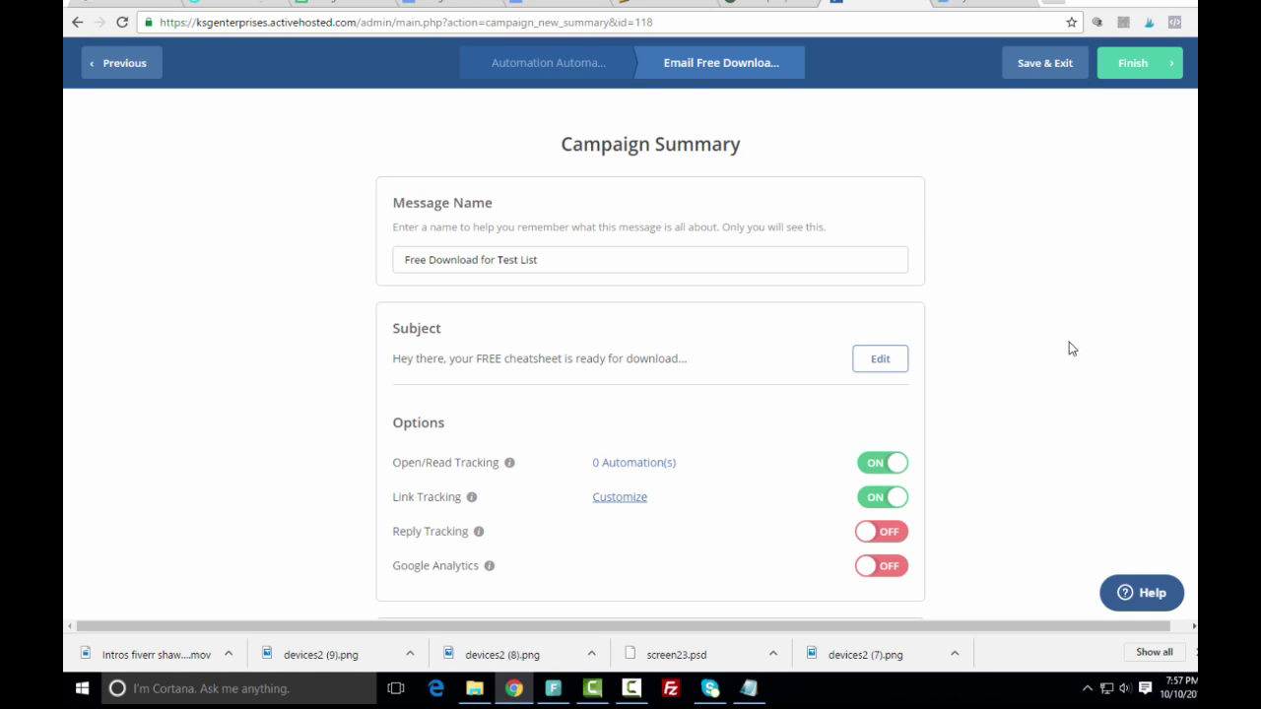
scroll(1059, 348, "down", 2)
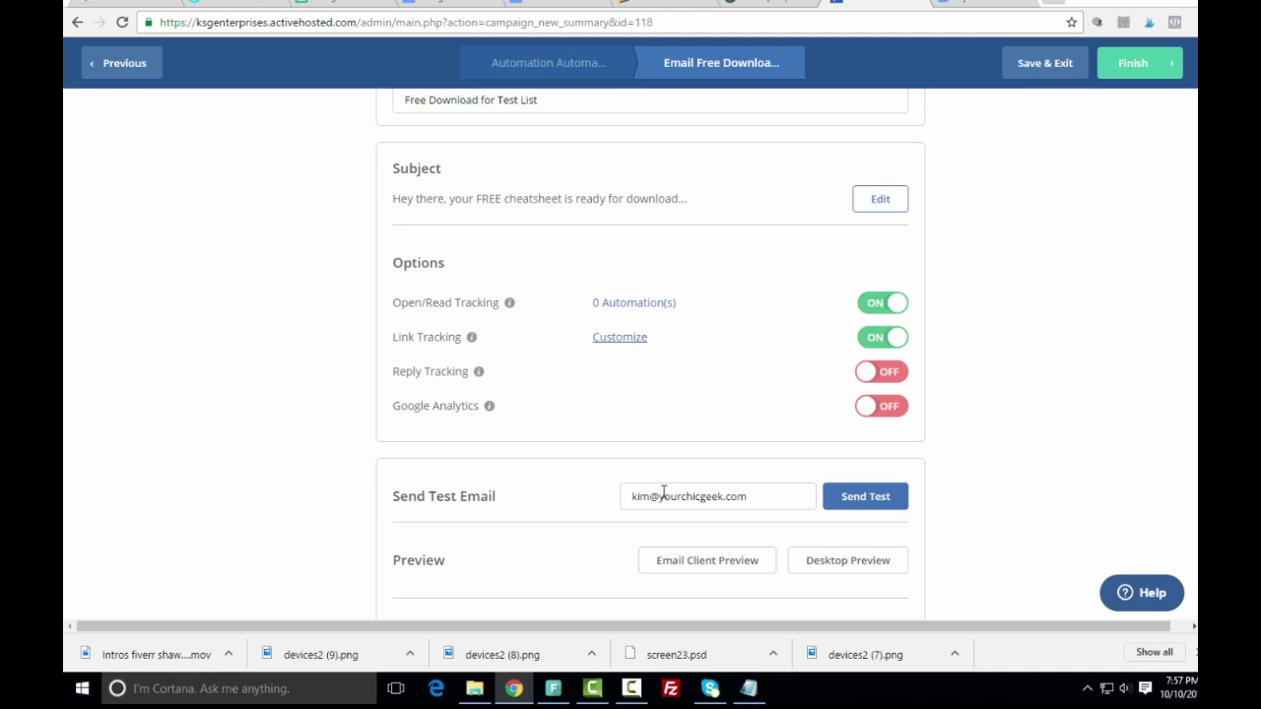
left_click(854, 504)
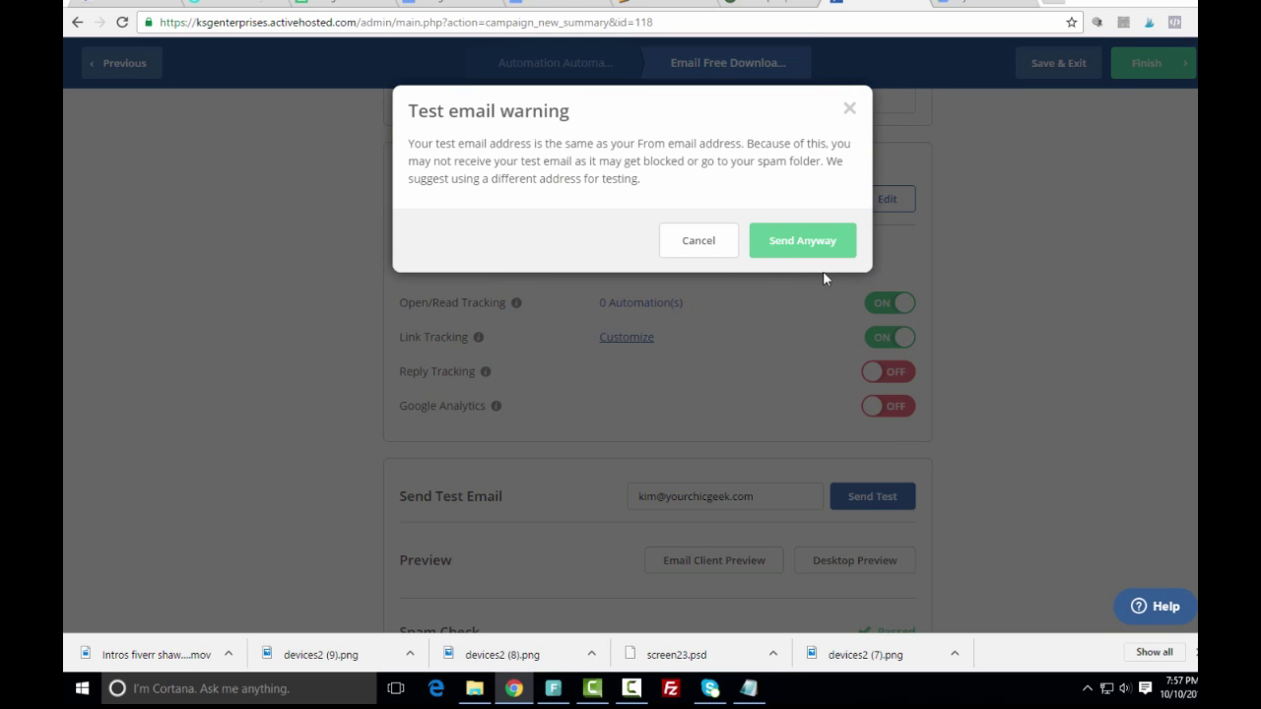
left_click(788, 258)
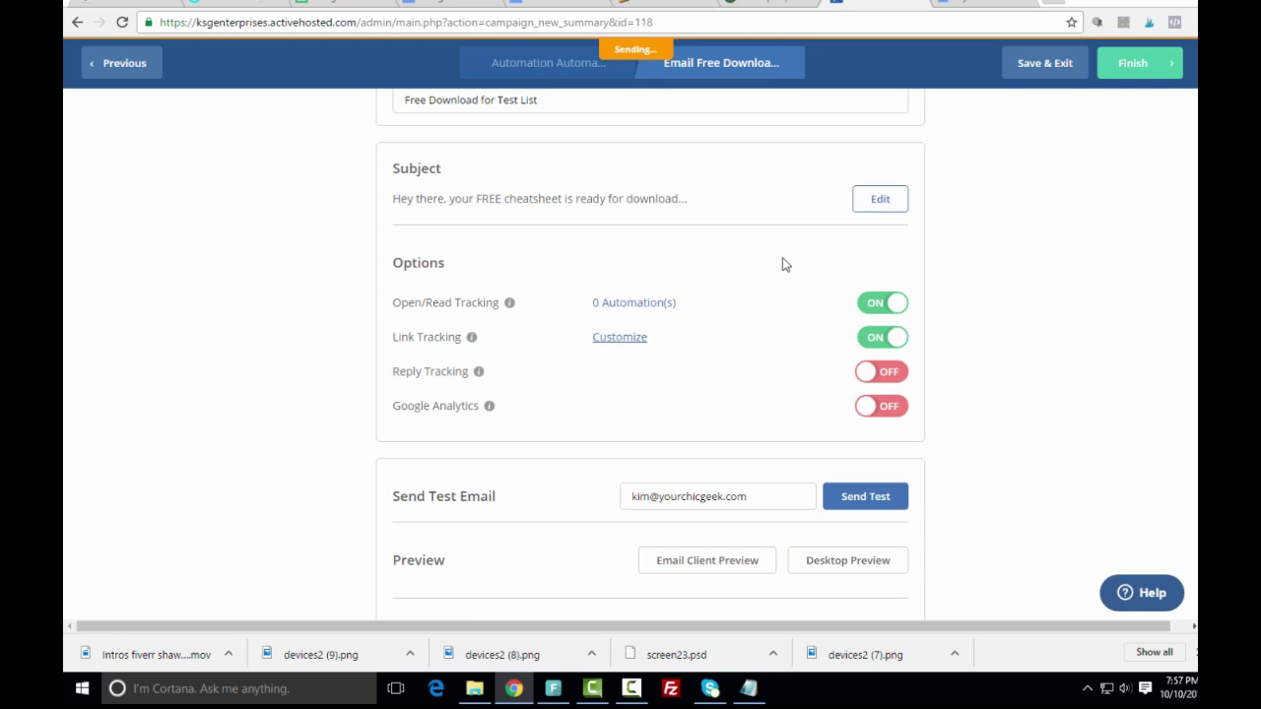
Step: Switch to Gmail in a new tab, refresh the inbox, and read the test email "Hey there, your FREE cheatsheet is ready for download..."
left_click(1055, 3)
type("gm")
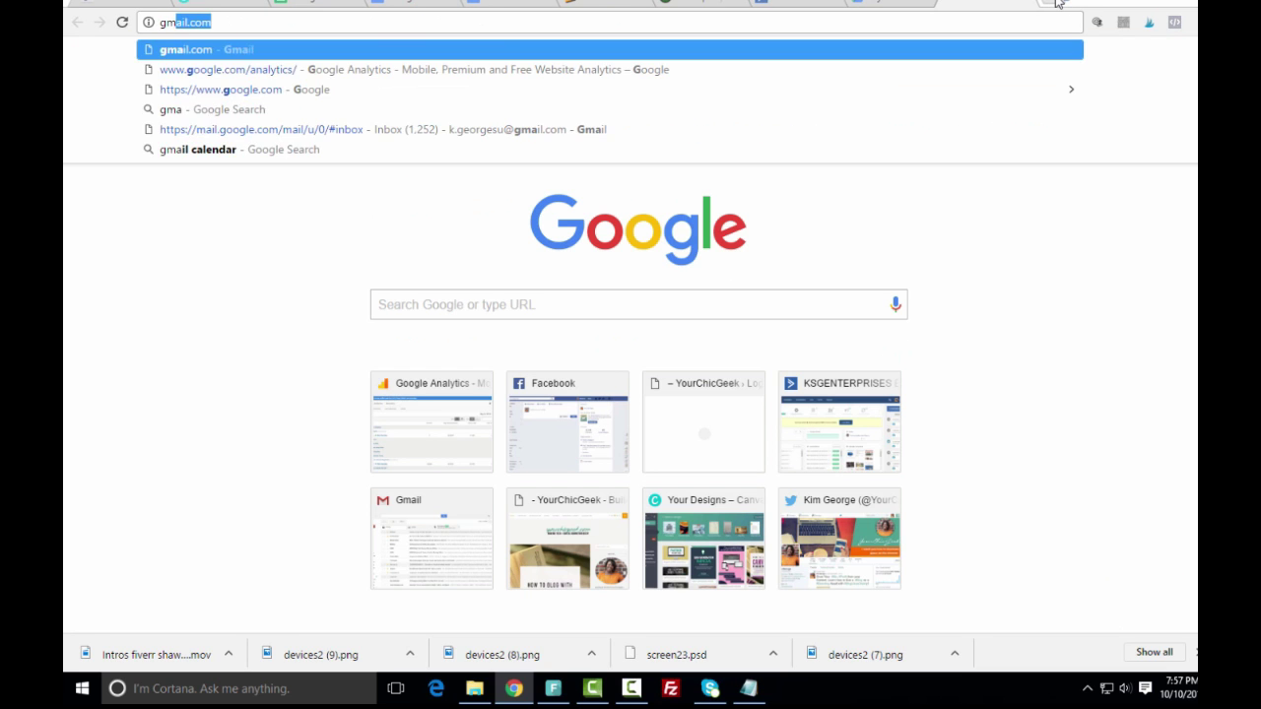
key("Return")
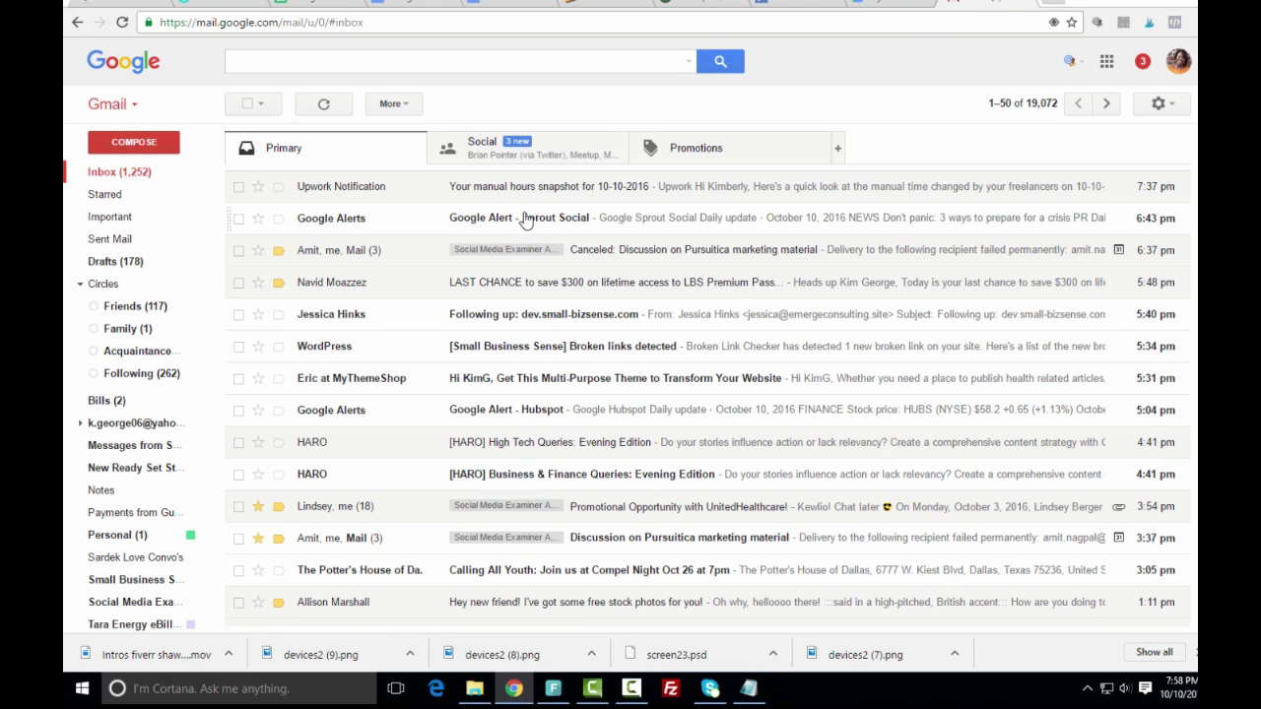
left_click(184, 172)
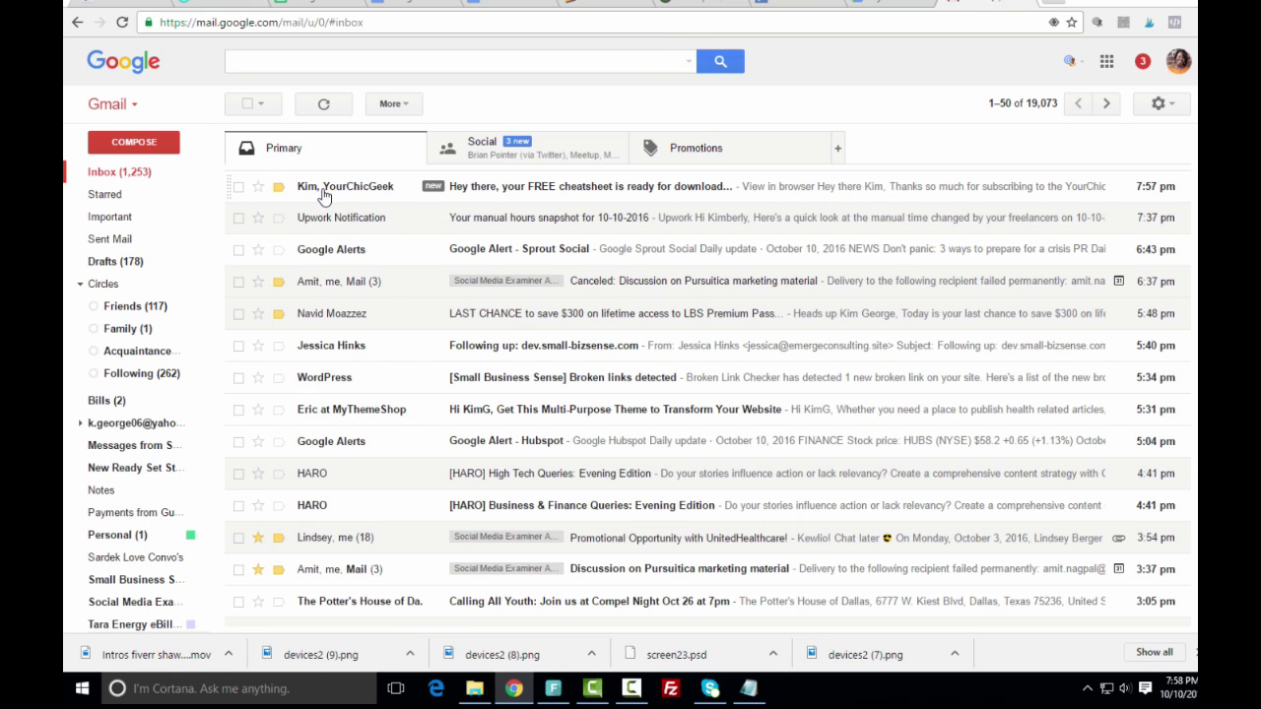
mouse_move(333, 196)
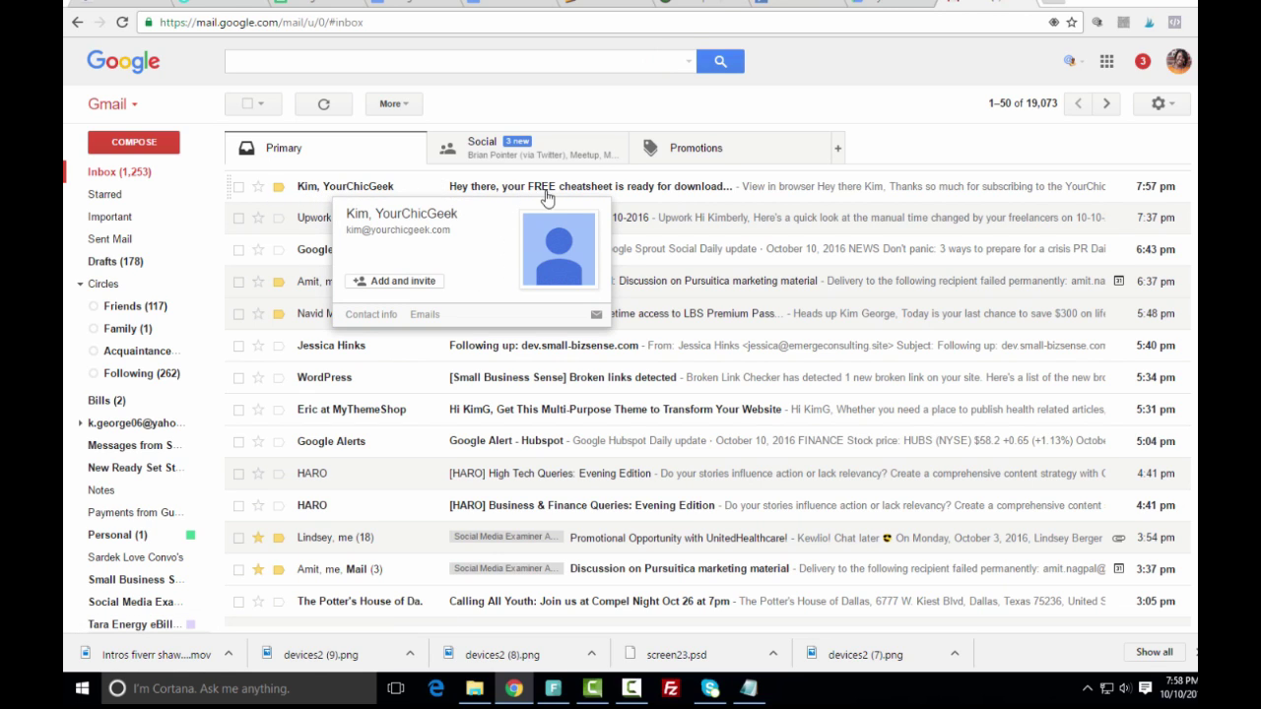
left_click(663, 186)
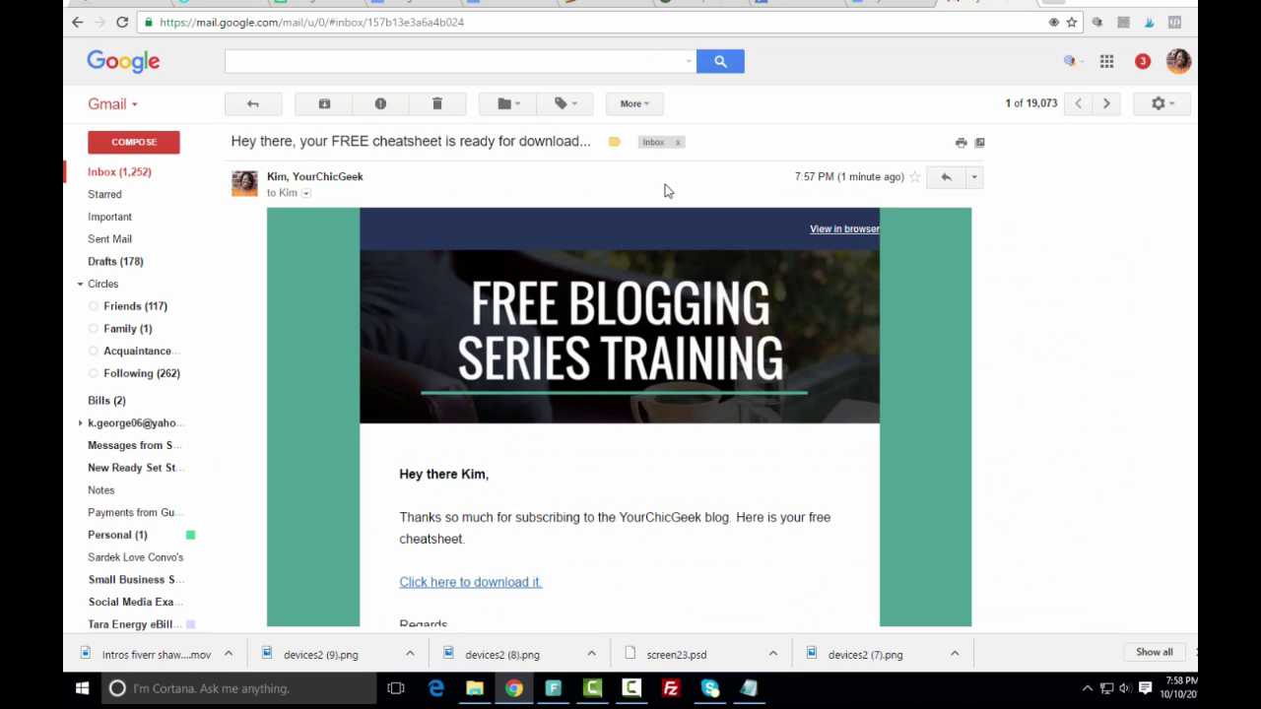
scroll(662, 182, "down", 2)
scroll(663, 181, "down", 1)
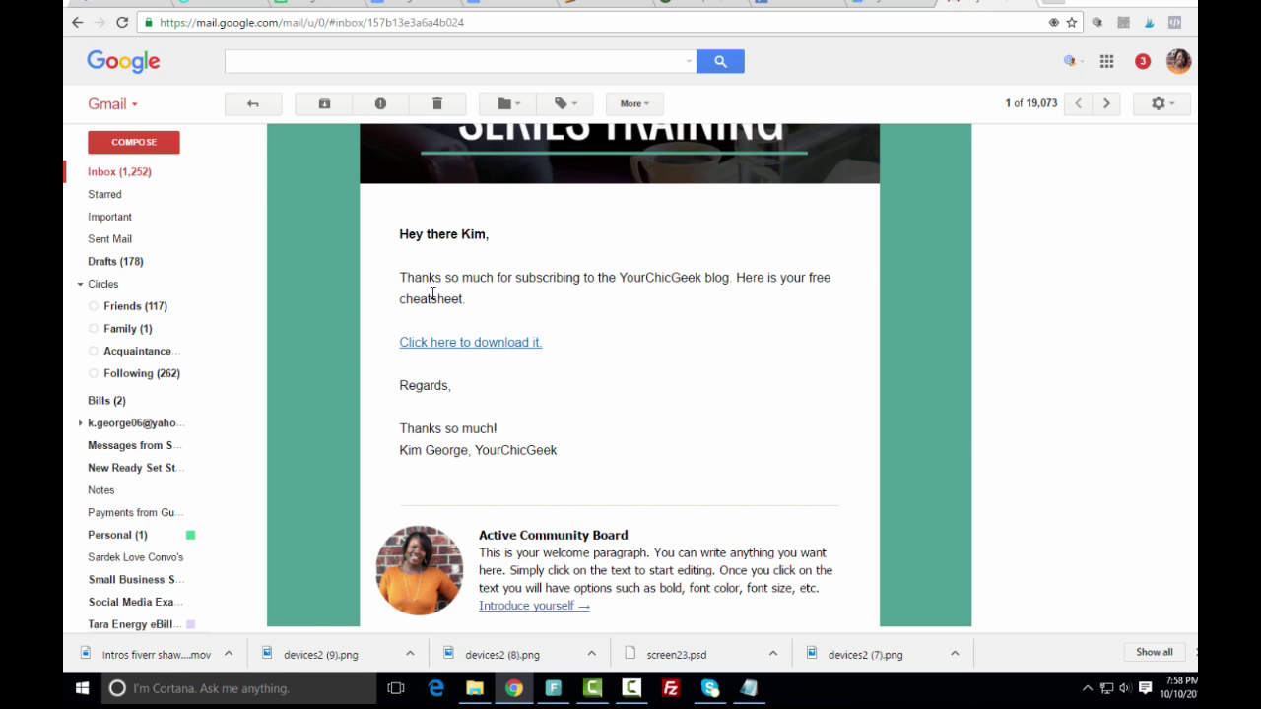
Step: Follow the email's "Click here to download it." link and look through the workbook PDF's pages
left_click(470, 347)
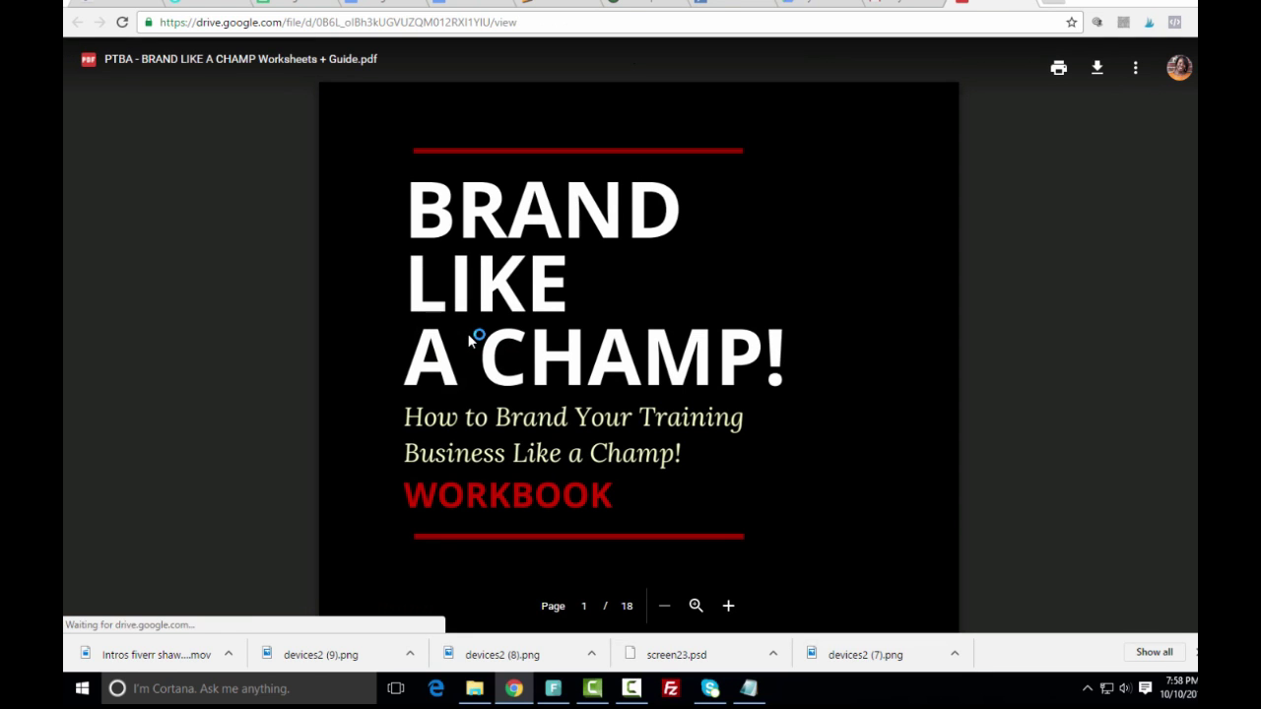
scroll(473, 340, "down", 3)
scroll(503, 323, "down", 7)
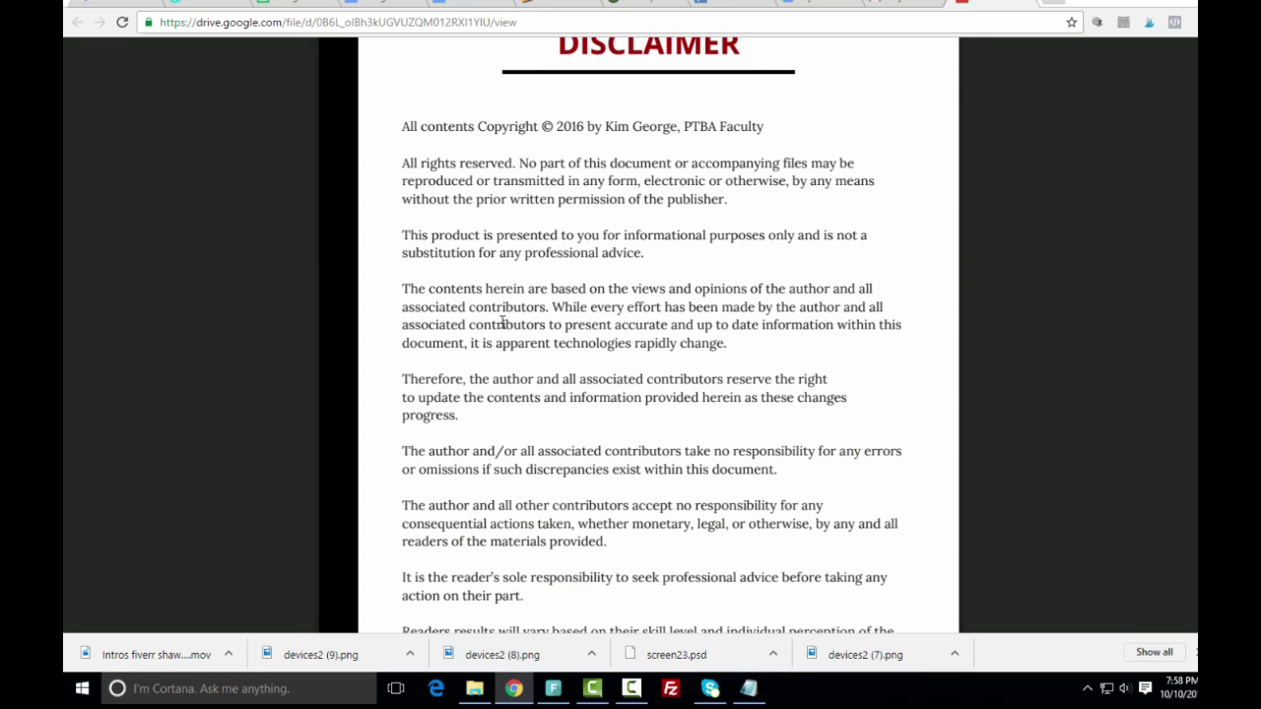
Step: Return to the start of the workbook PDF, close it, and review the test email in Gmail again
scroll(504, 323, "up", 7)
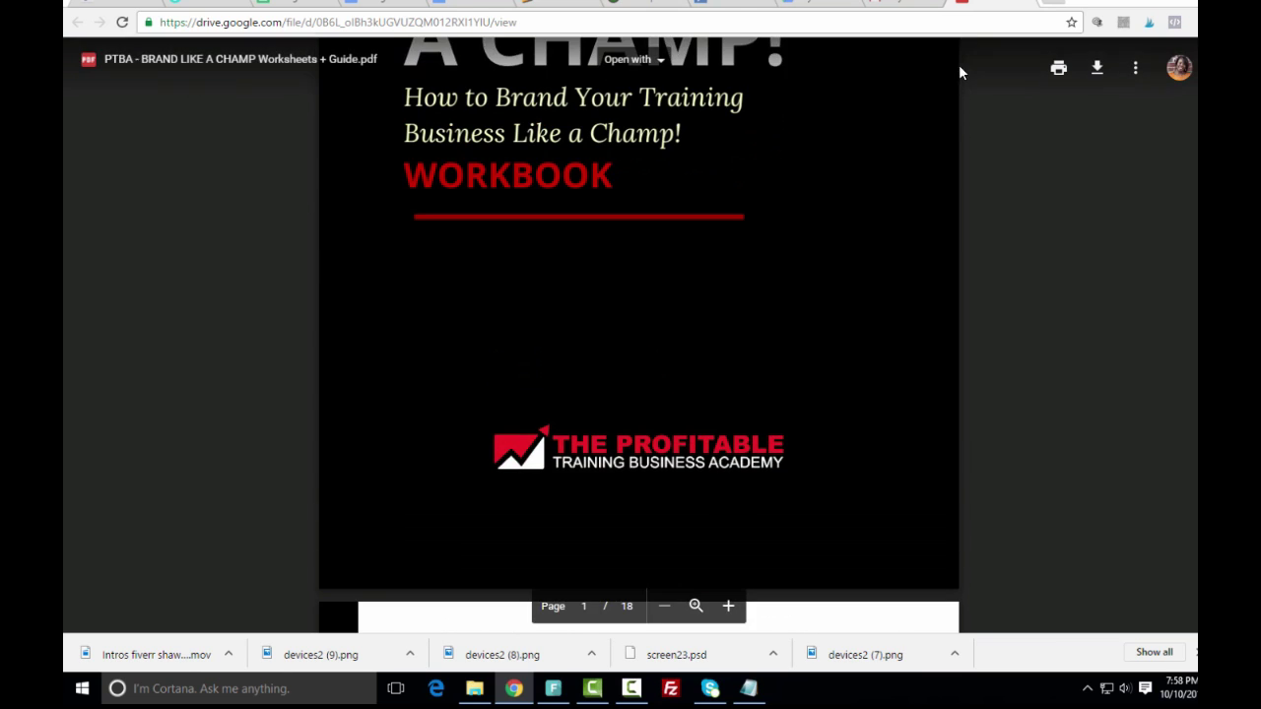
left_click(1025, 4)
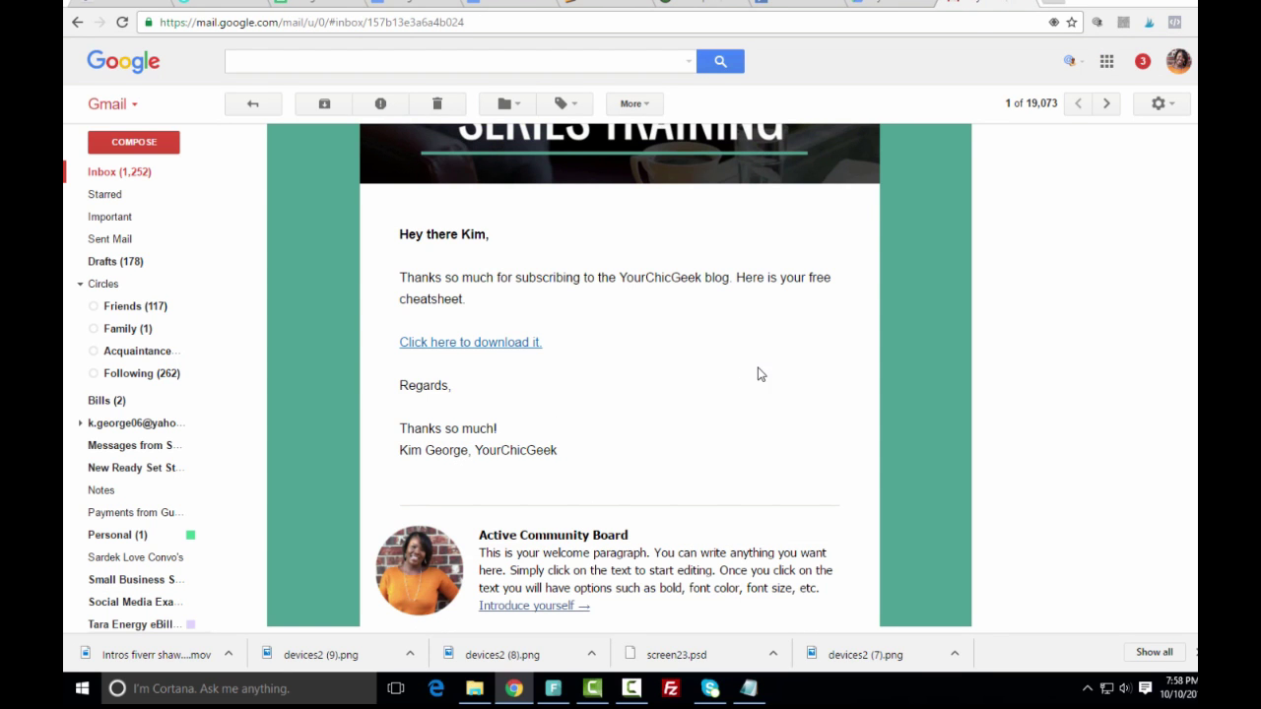
scroll(759, 374, "up", 4)
Step: Switch back to ActiveCampaign, finish the "Free Download for Test List" email from its campaign summary, and set the automation to Active
left_click(785, 8)
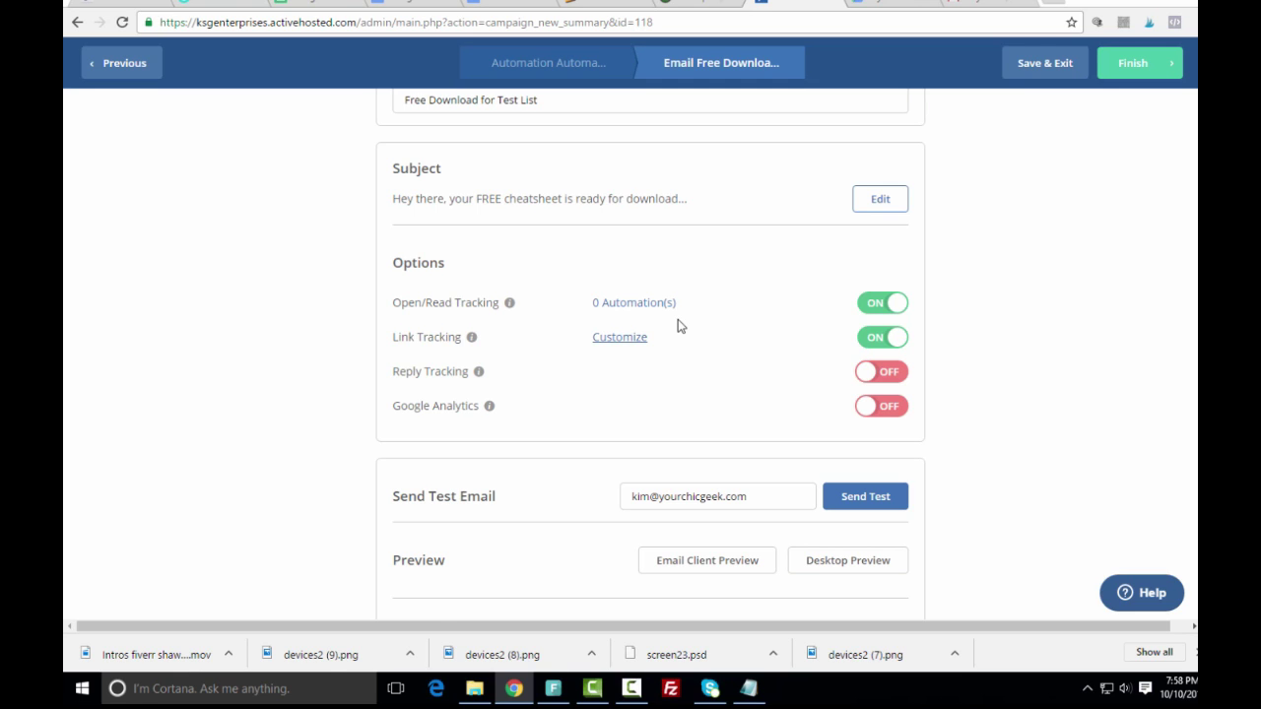
scroll(1047, 240, "up", 2)
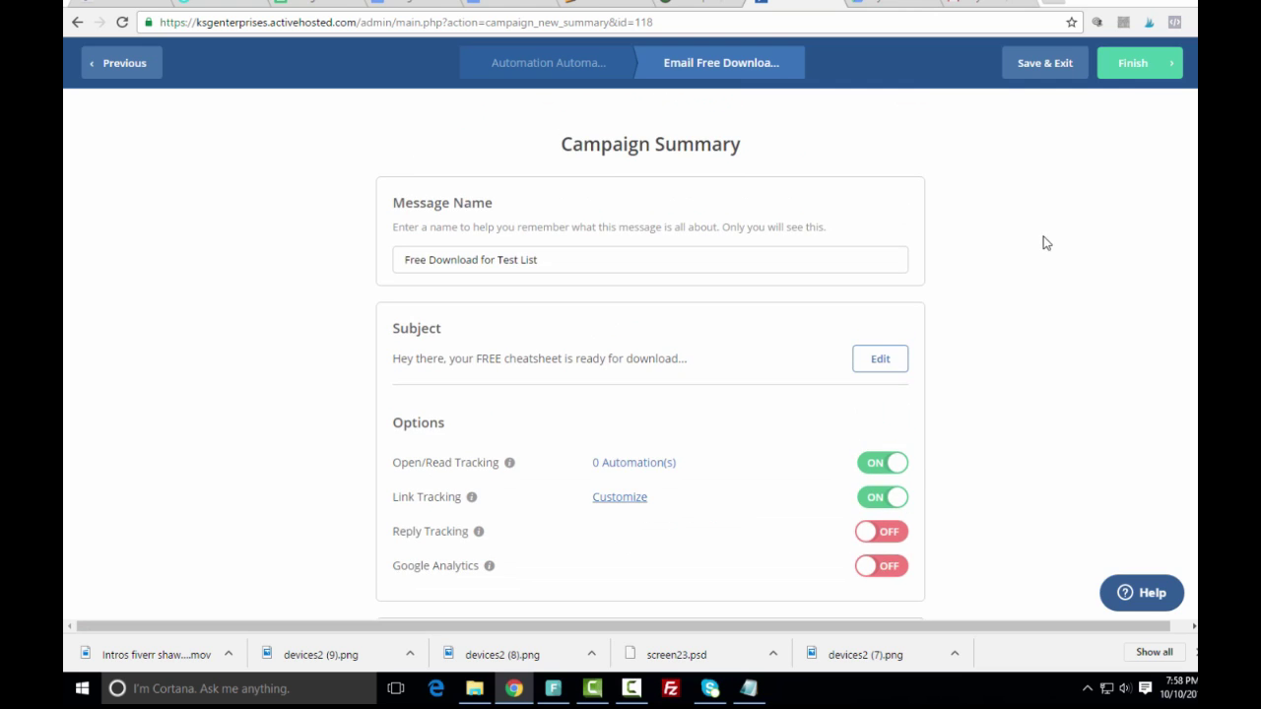
left_click(1130, 69)
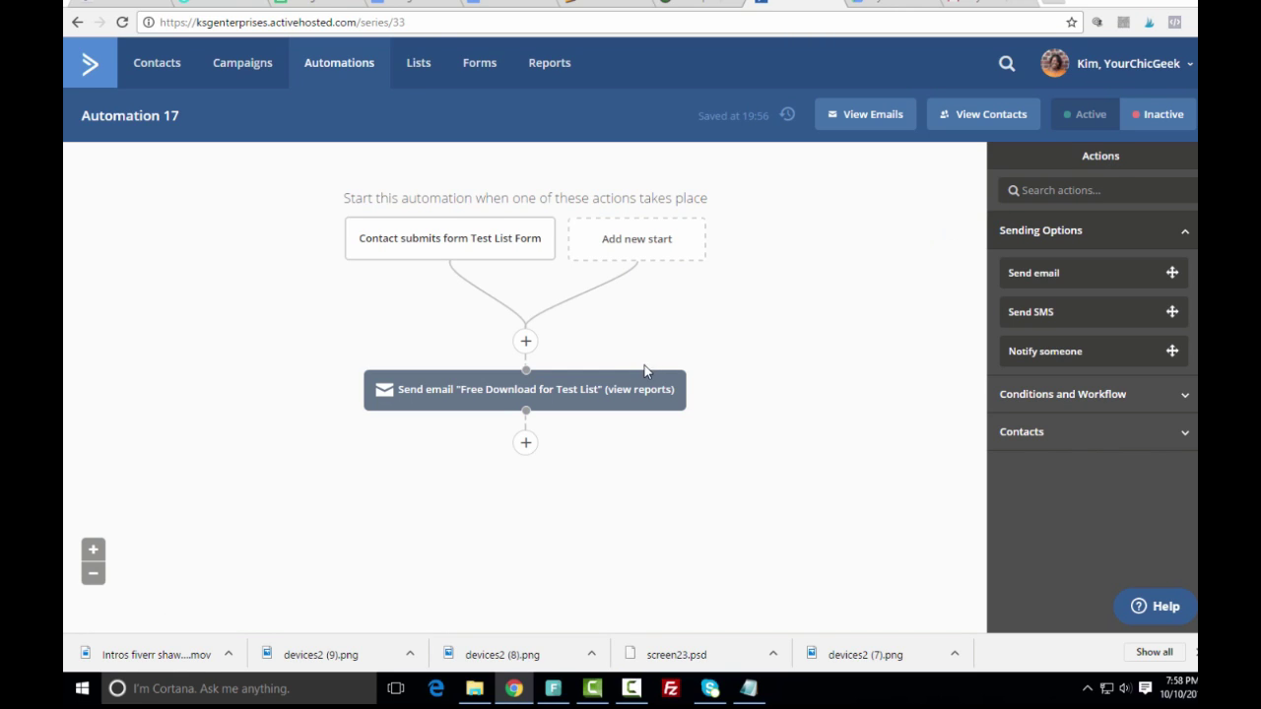
mouse_move(587, 392)
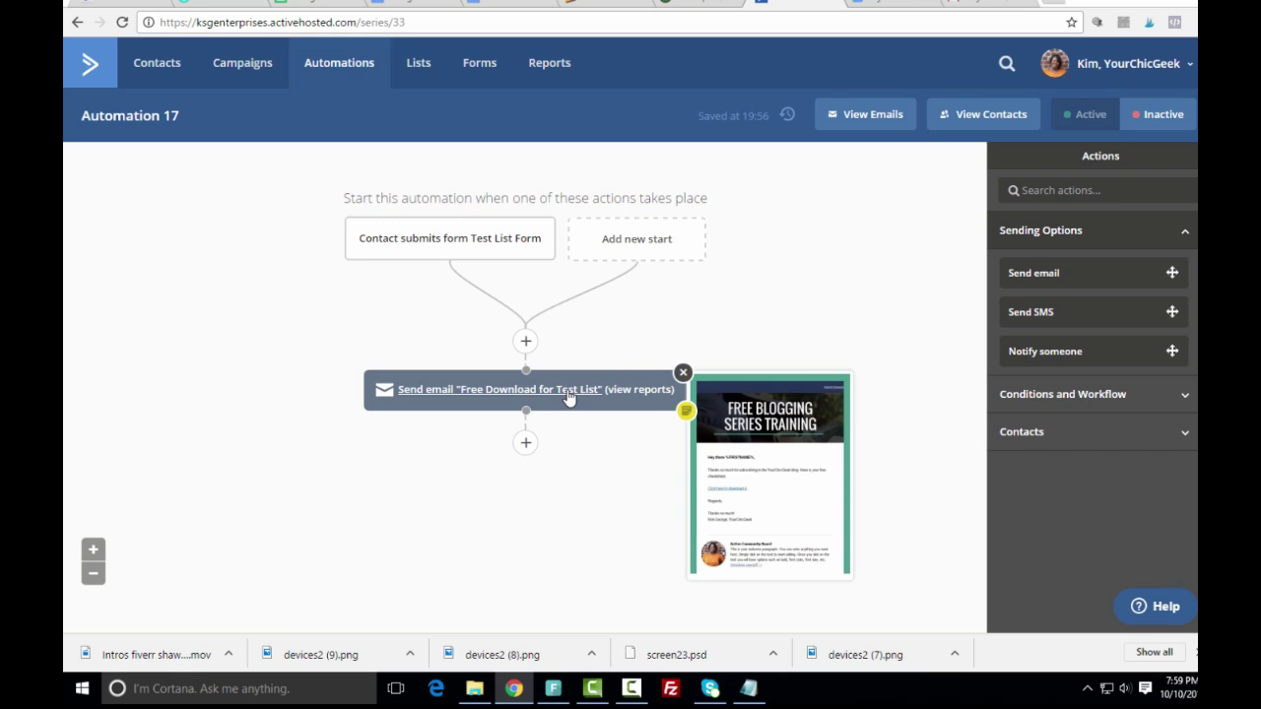
left_click(1082, 120)
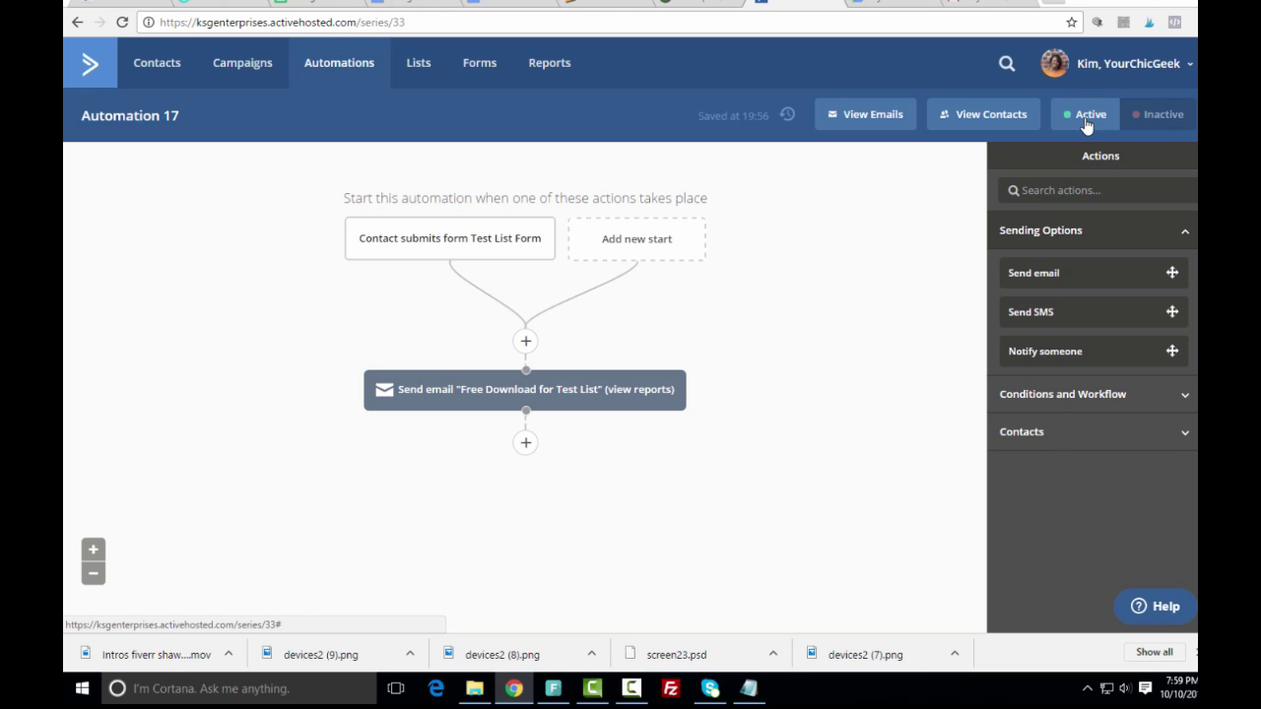
Step: Rename the automation as "Free Download for Test List" and save the name
left_click(174, 126)
left_click_drag(205, 113, 69, 115)
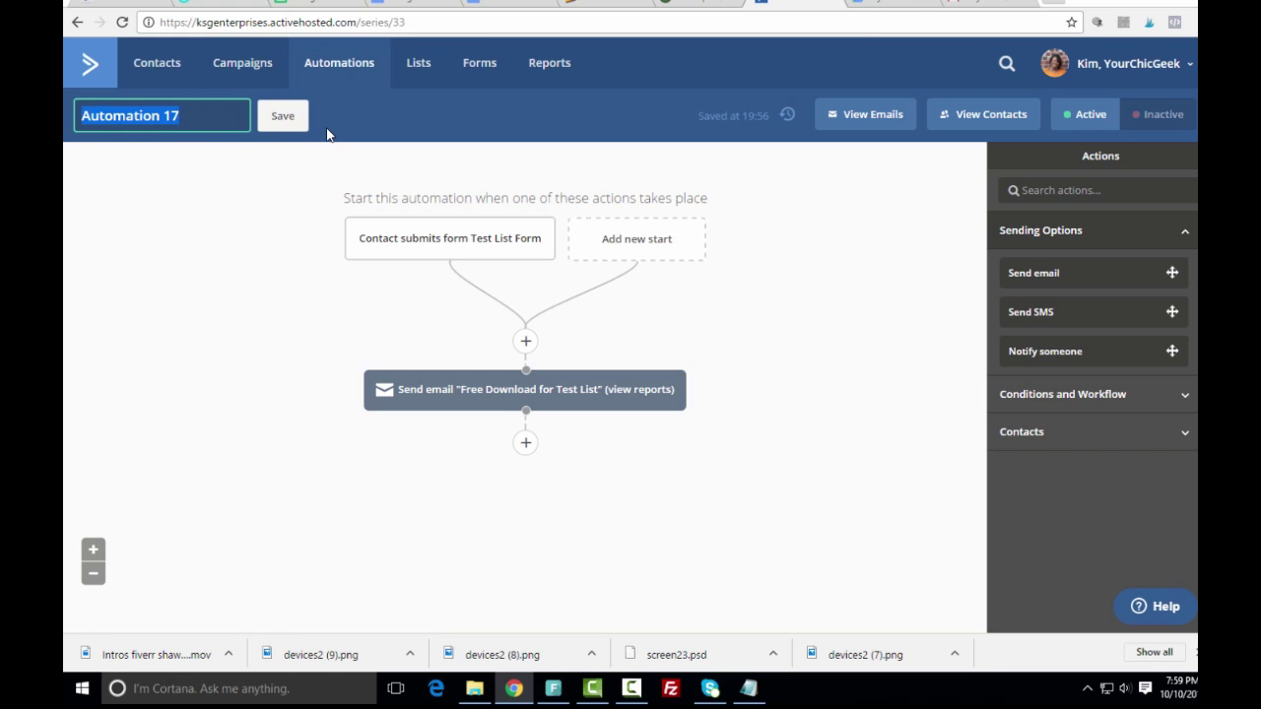
type("Free")
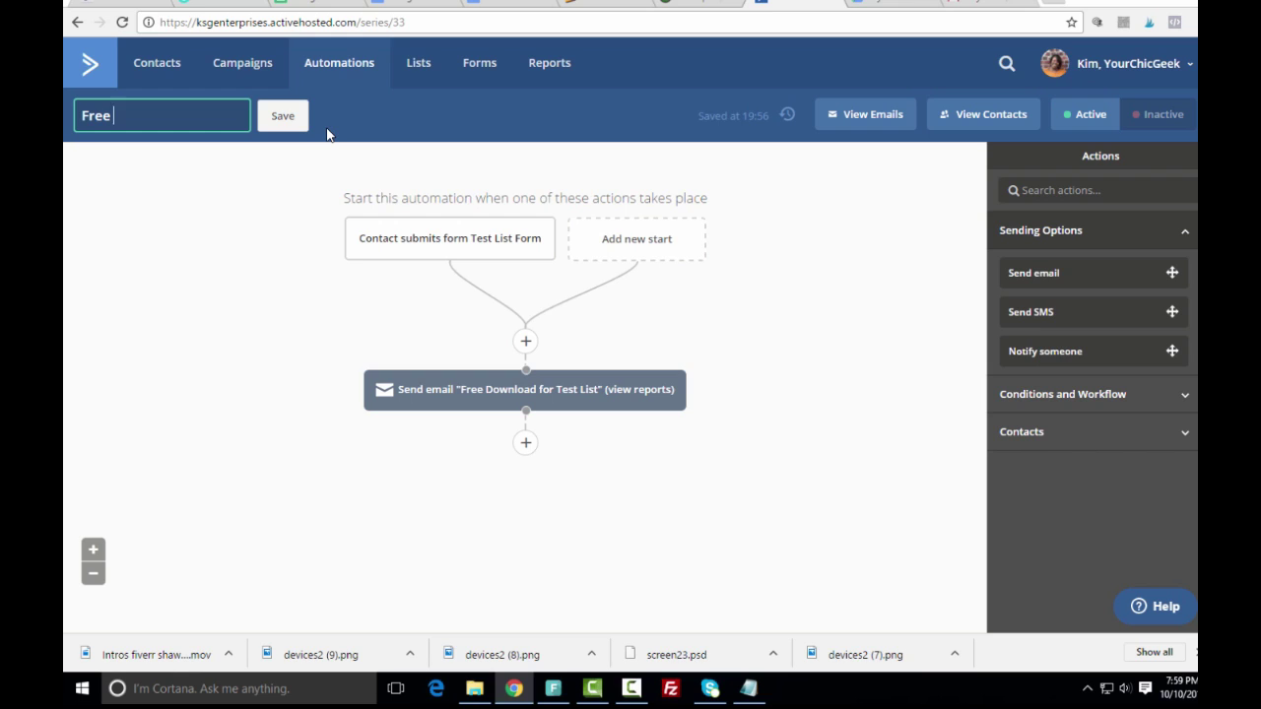
type(" Download You")
key("BackSpace")
key("BackSpace")
key("BackSpace")
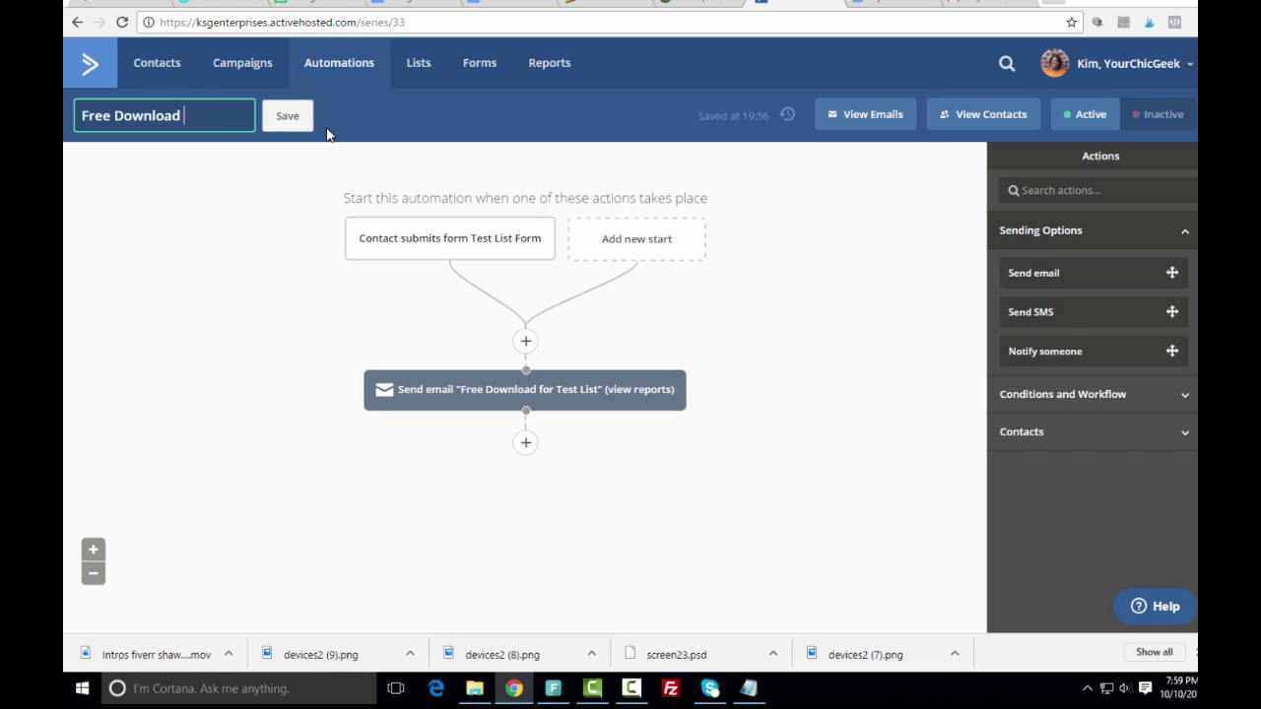
type("for Test")
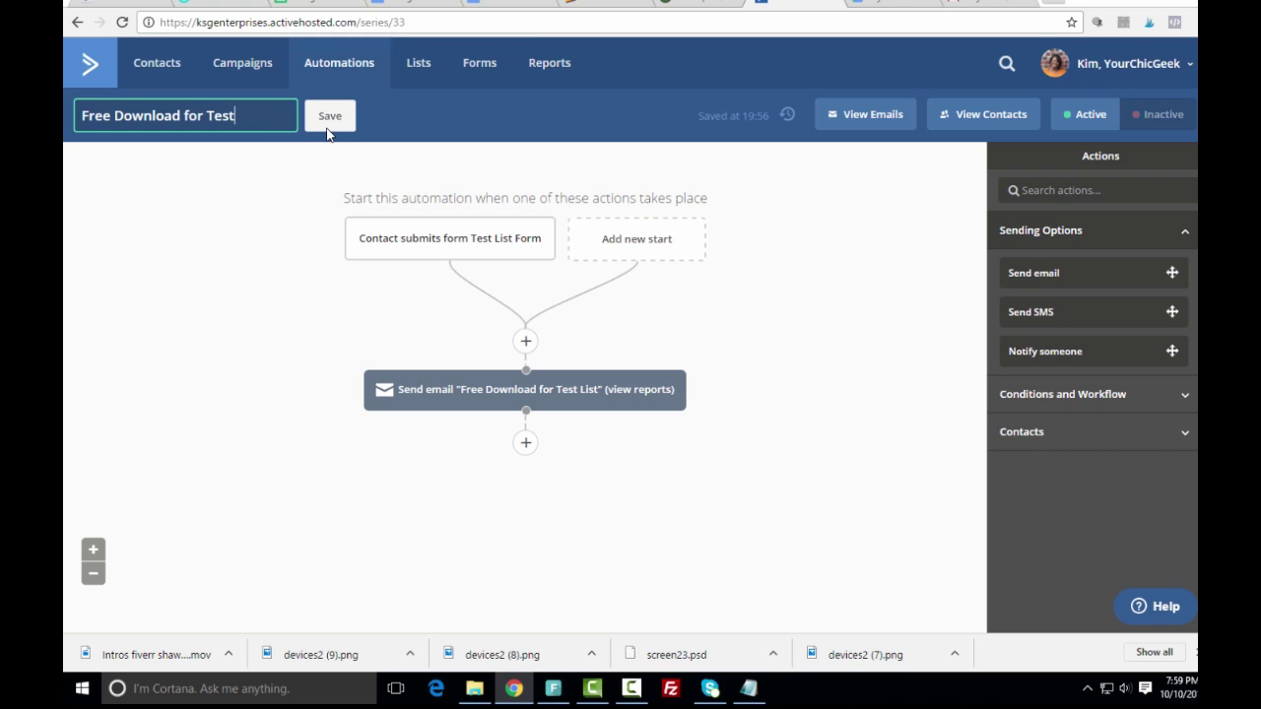
type(" List")
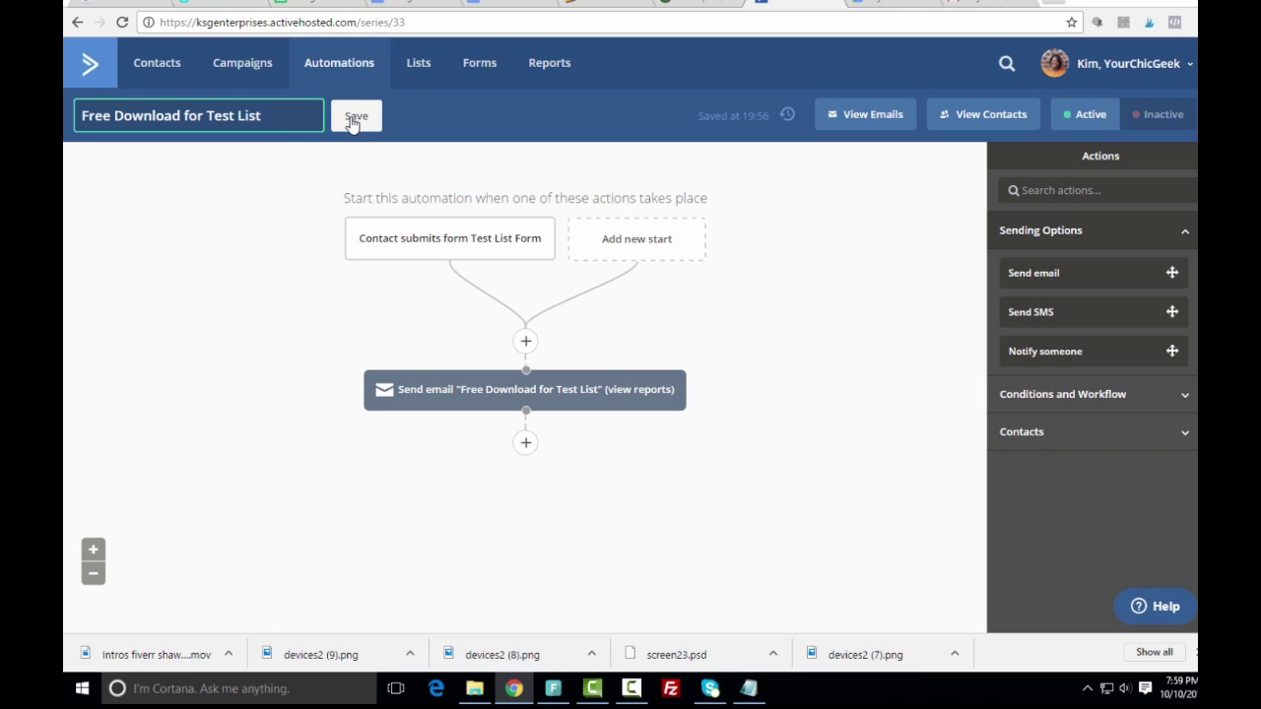
left_click(354, 121)
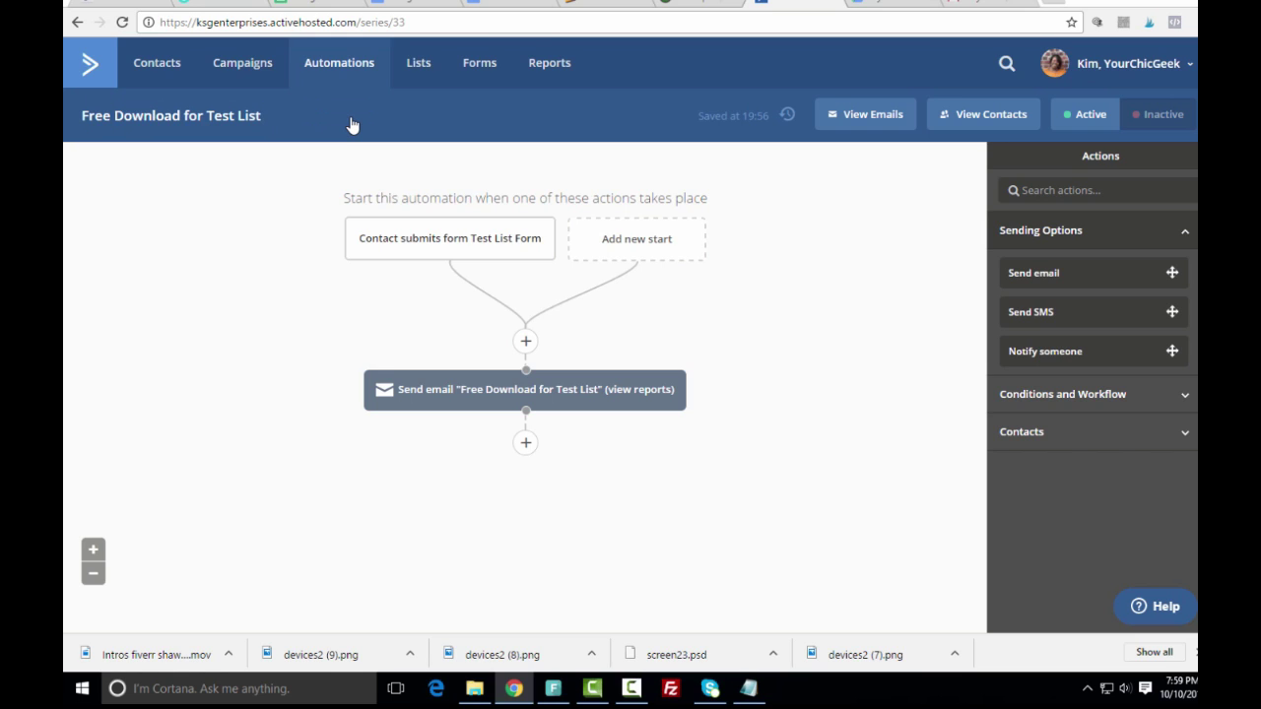